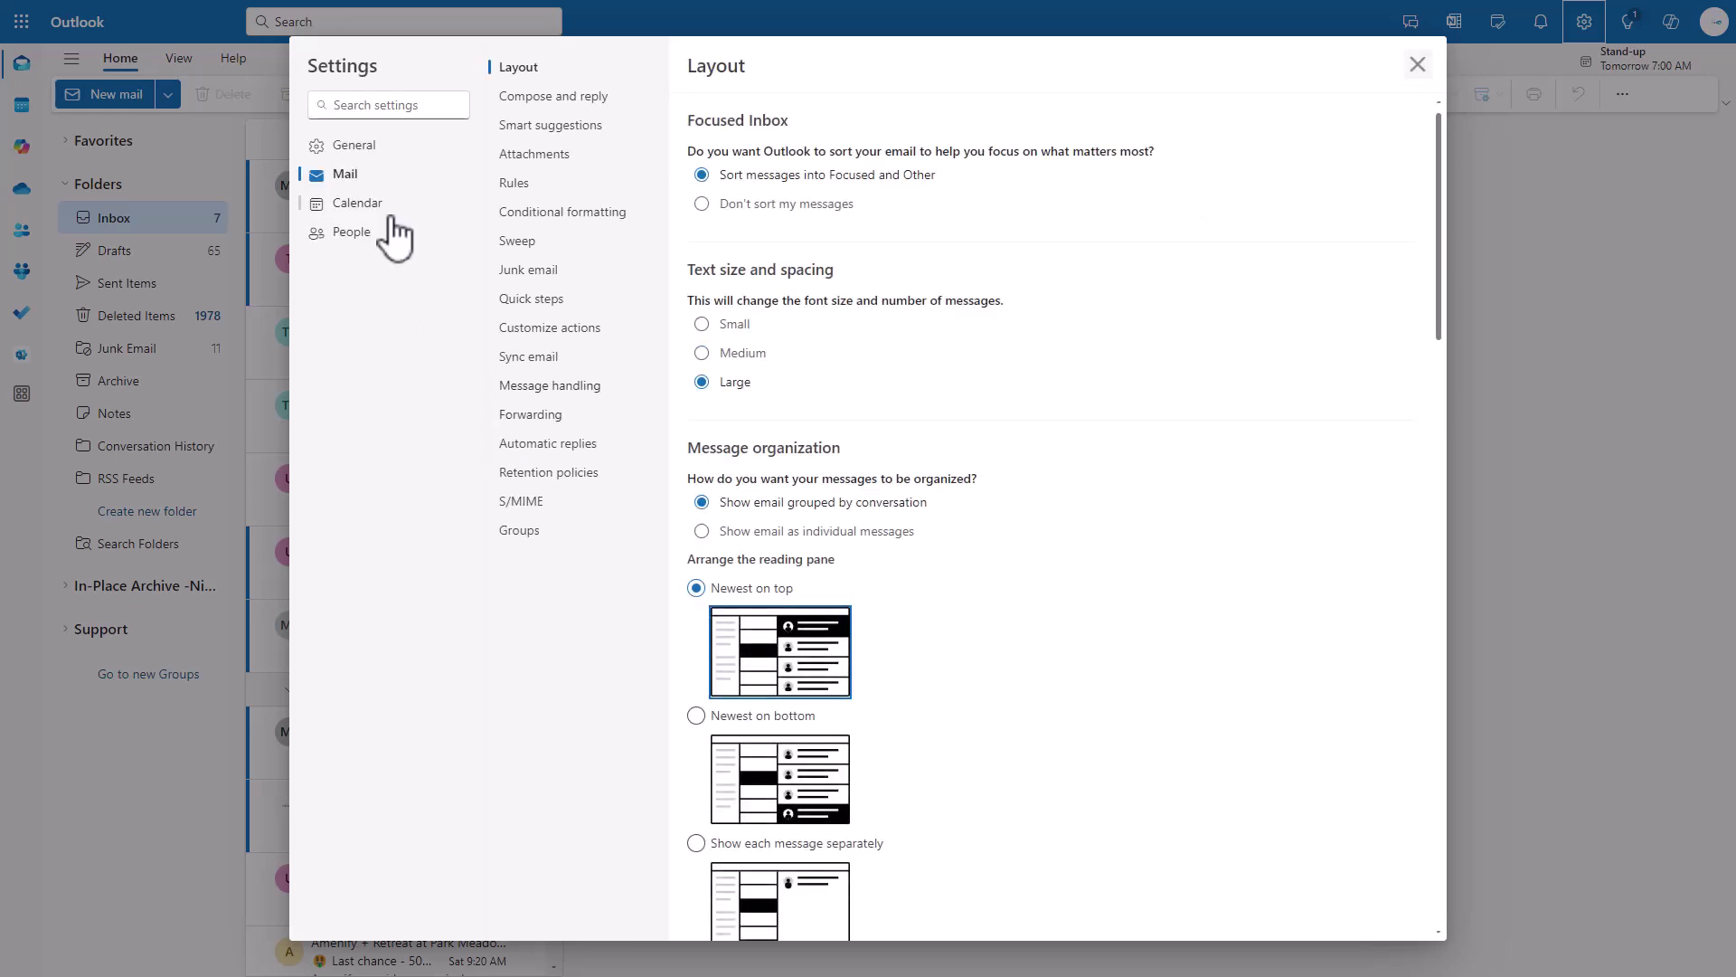
Step: Review General > Storage (5.65 GB of 49.50 GB used) and dismiss the Deleted Items Empty options unchanged
{"action": "left_click", "coordinate": [387, 207]}
{"action": "left_click", "coordinate": [366, 147]}
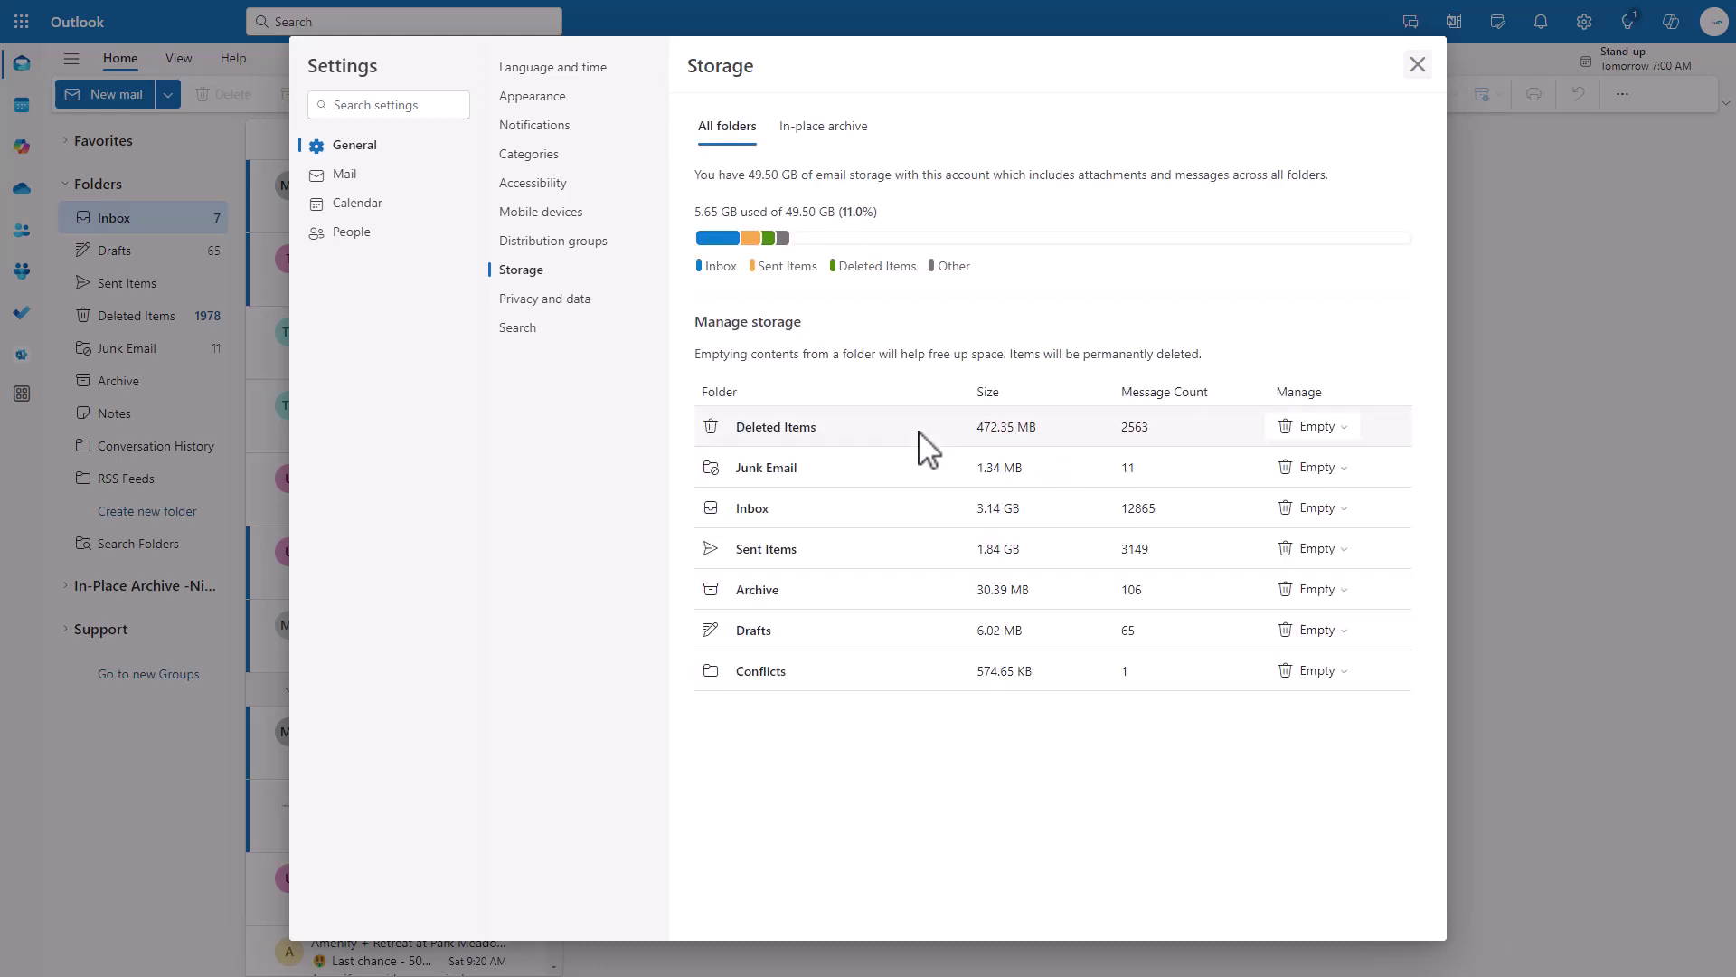
{"action": "left_click", "coordinate": [1342, 429]}
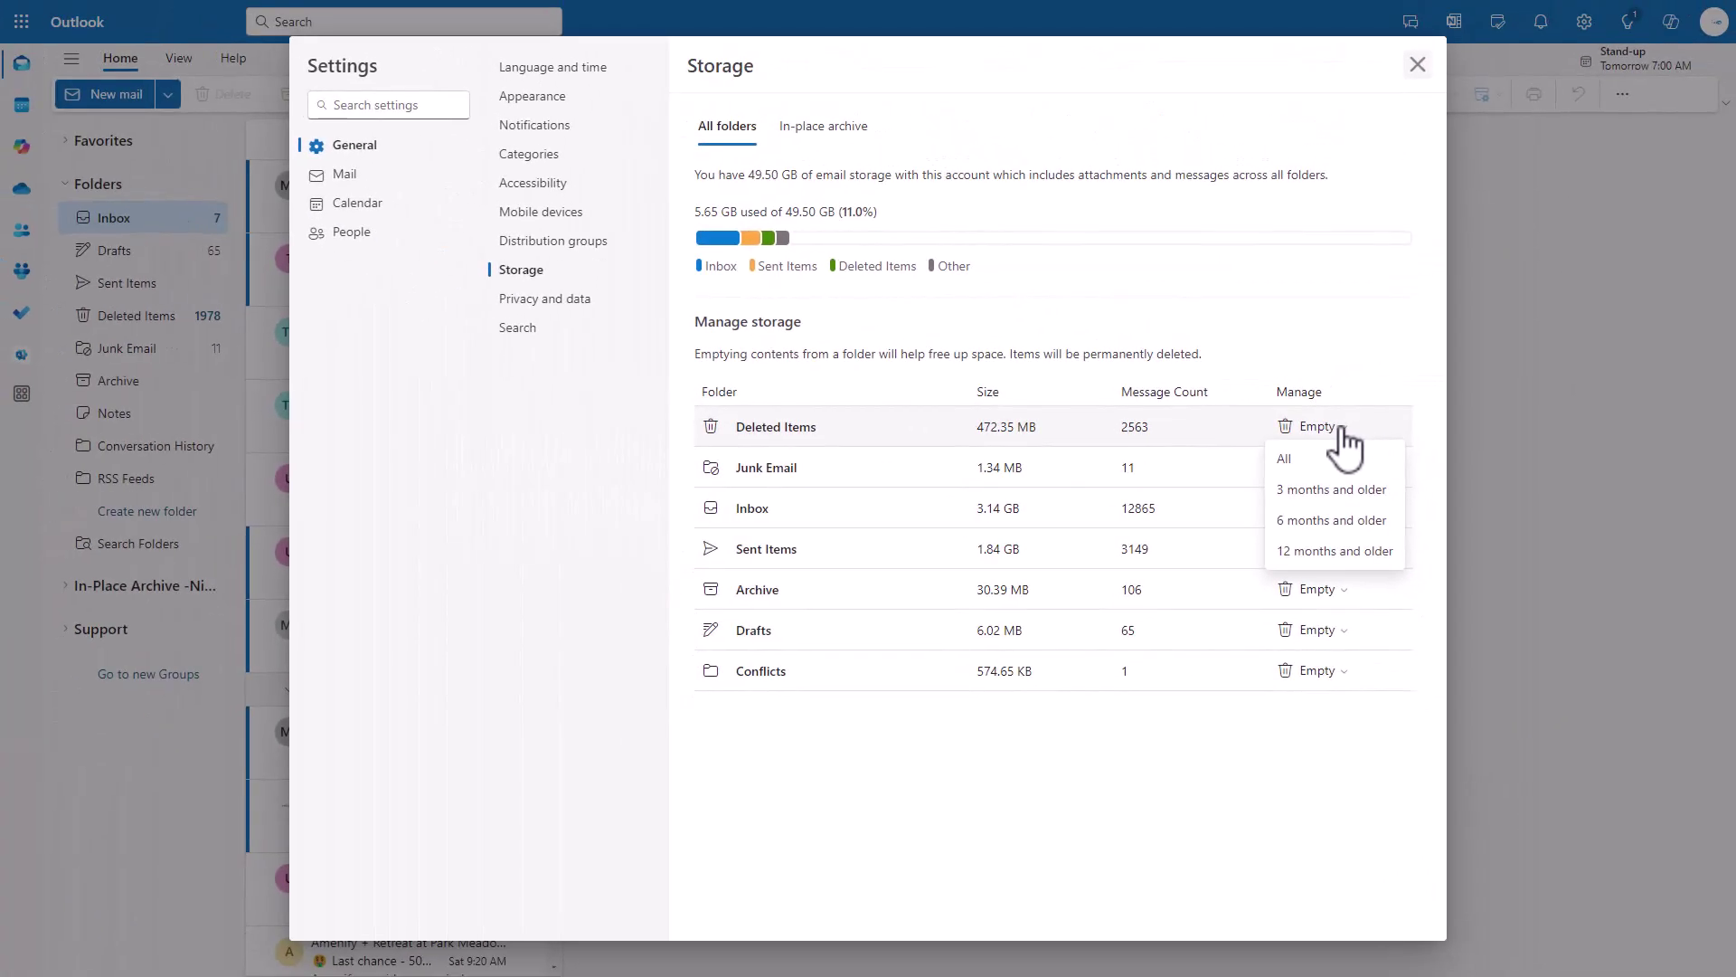
{"action": "left_click", "coordinate": [1342, 429]}
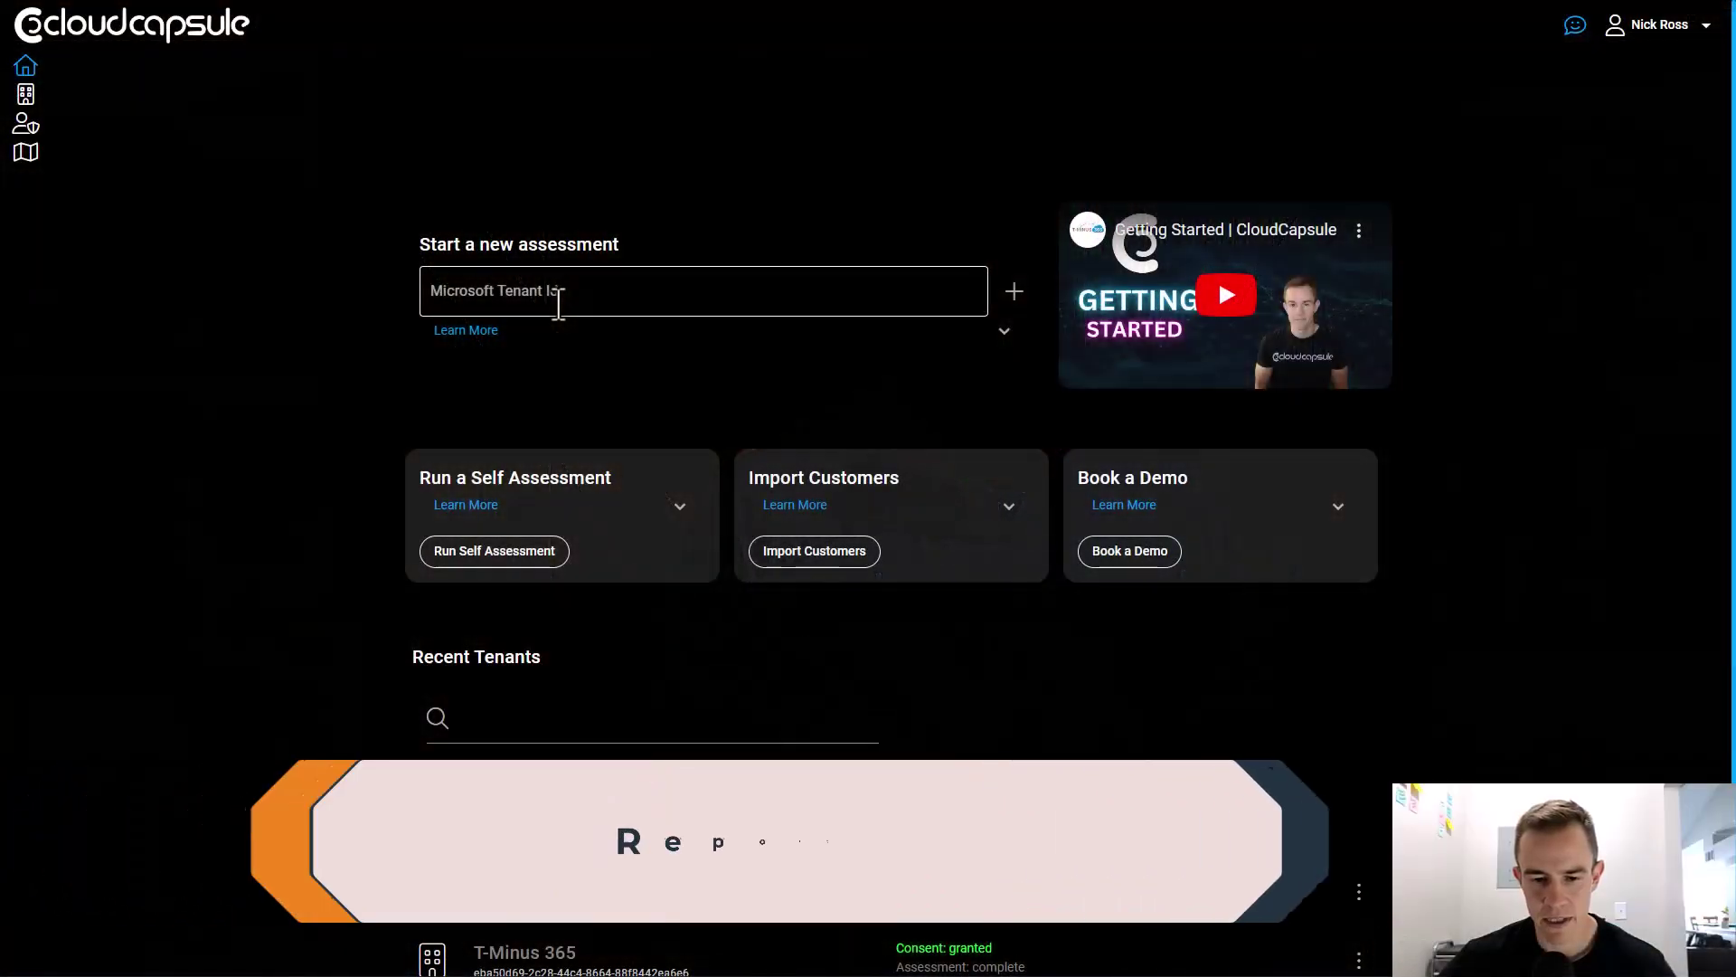
{"action": "scroll", "coordinate": [559, 304], "scroll_direction": "down", "scroll_amount": 1}
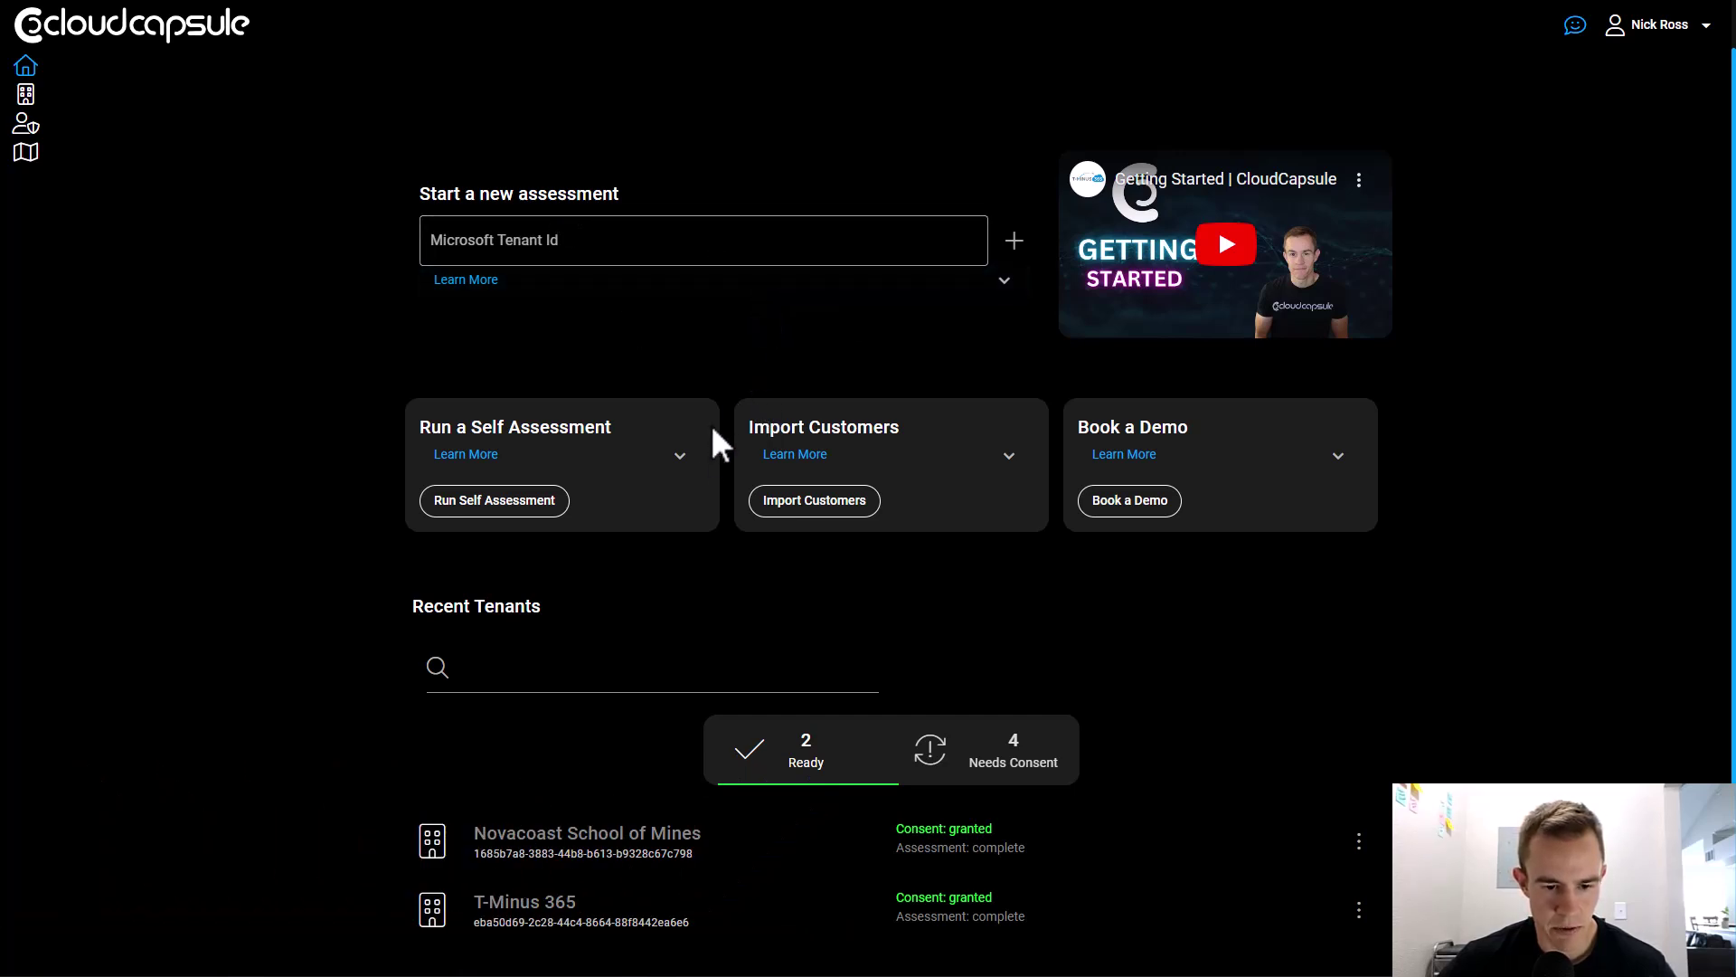
{"action": "left_click", "coordinate": [546, 901]}
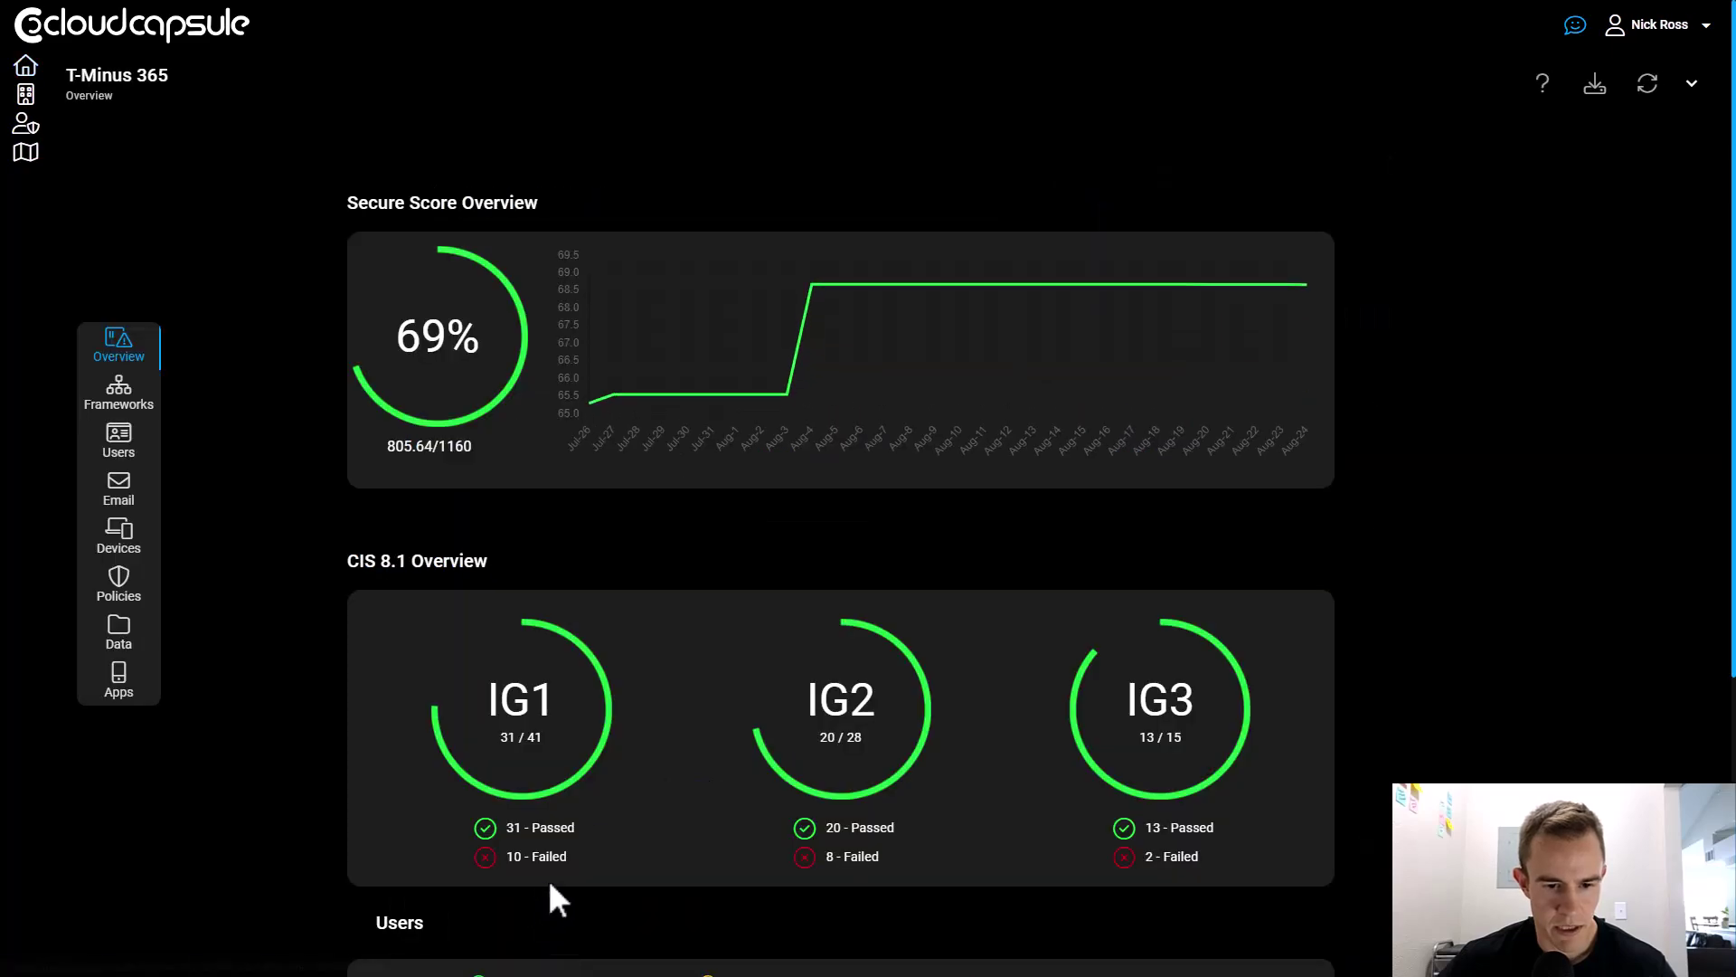
{"action": "scroll", "coordinate": [666, 409], "scroll_direction": "down", "scroll_amount": 9}
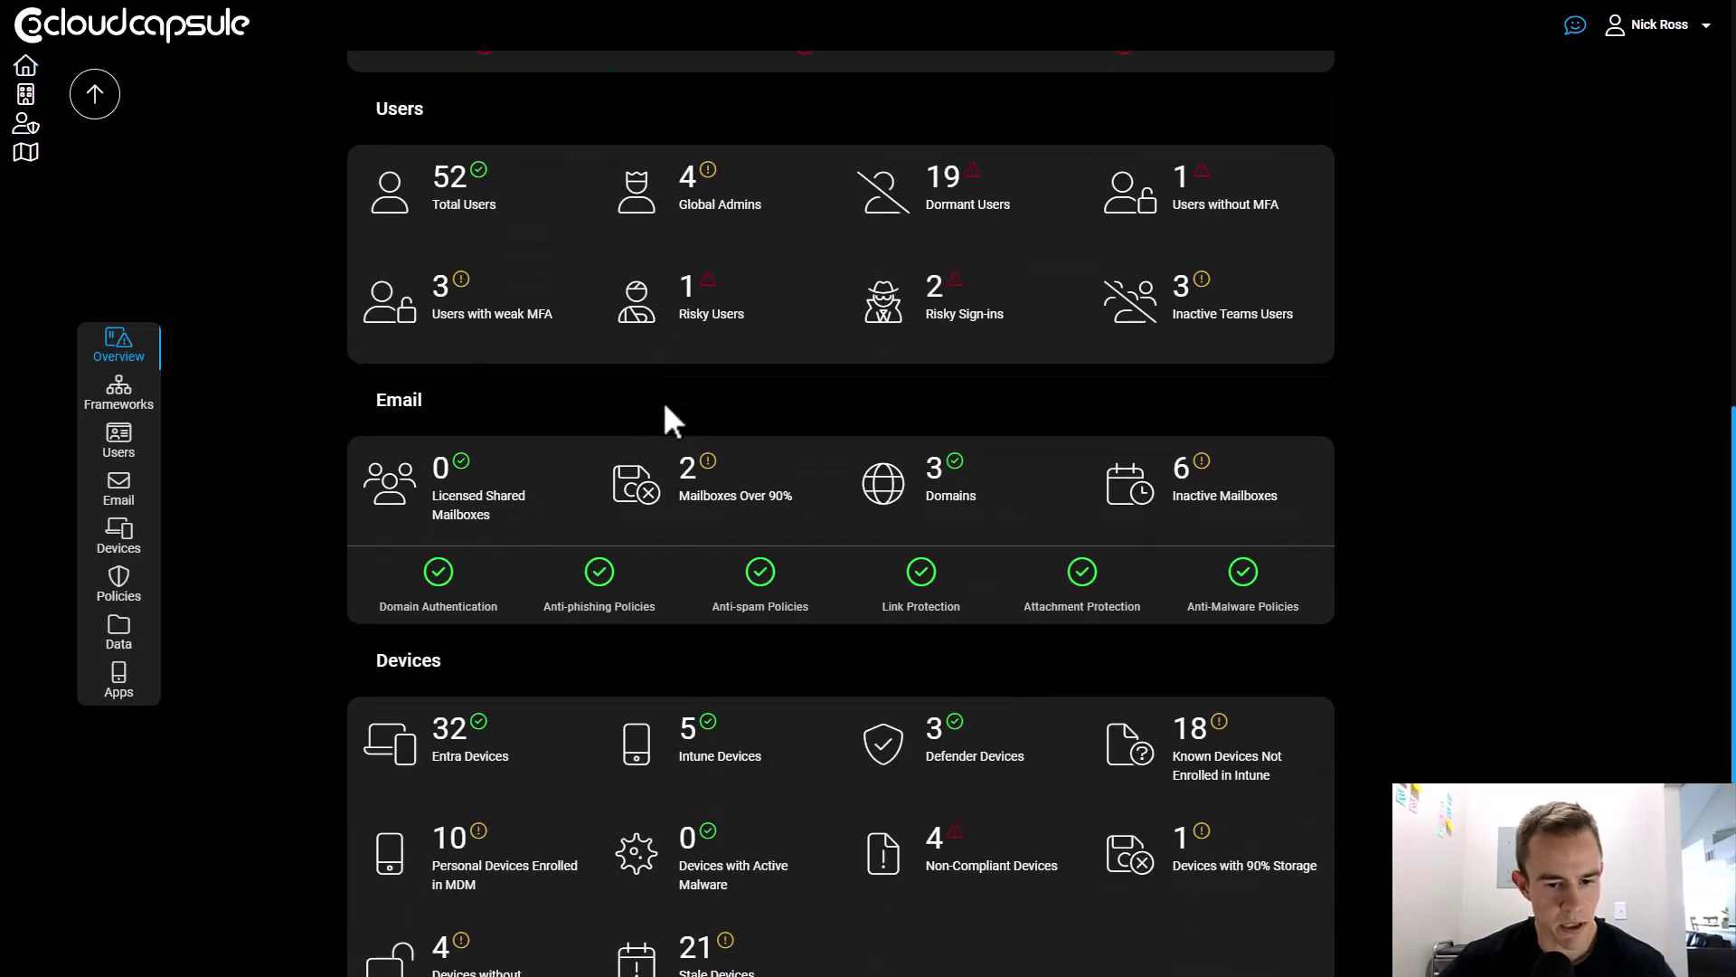
{"action": "left_click", "coordinate": [122, 493]}
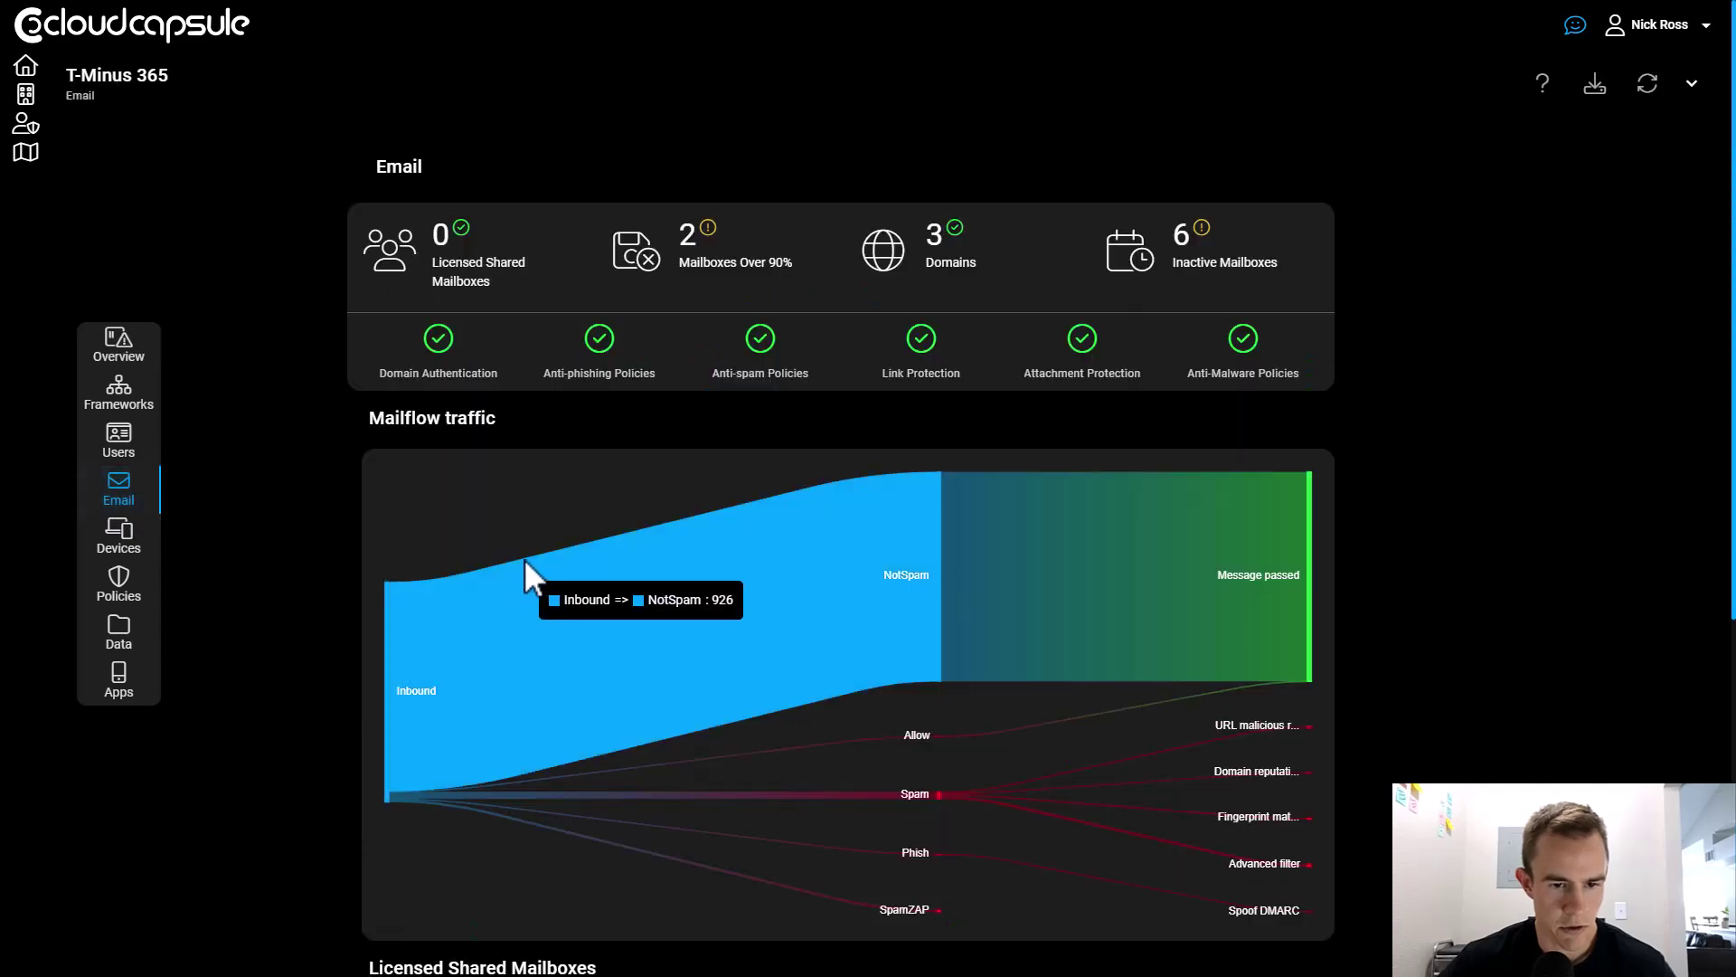
{"action": "scroll", "coordinate": [524, 556], "scroll_direction": "down", "scroll_amount": 4}
{"action": "scroll", "coordinate": [527, 566], "scroll_direction": "down", "scroll_amount": 1}
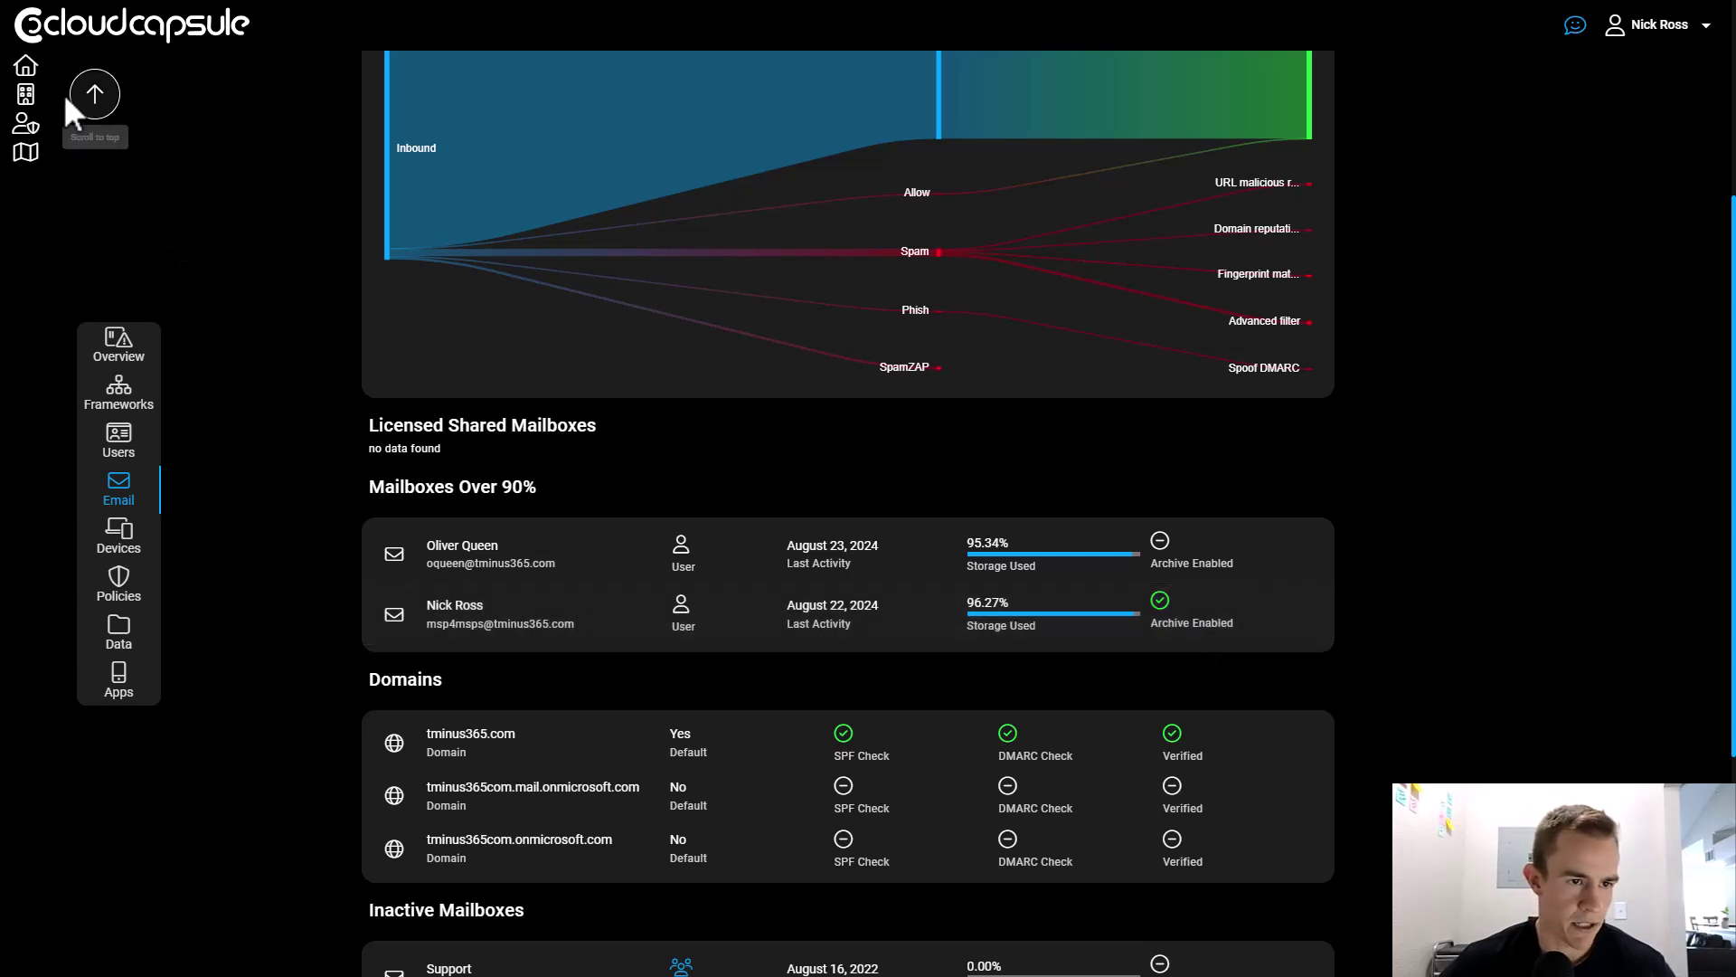
{"action": "left_click", "coordinate": [25, 94]}
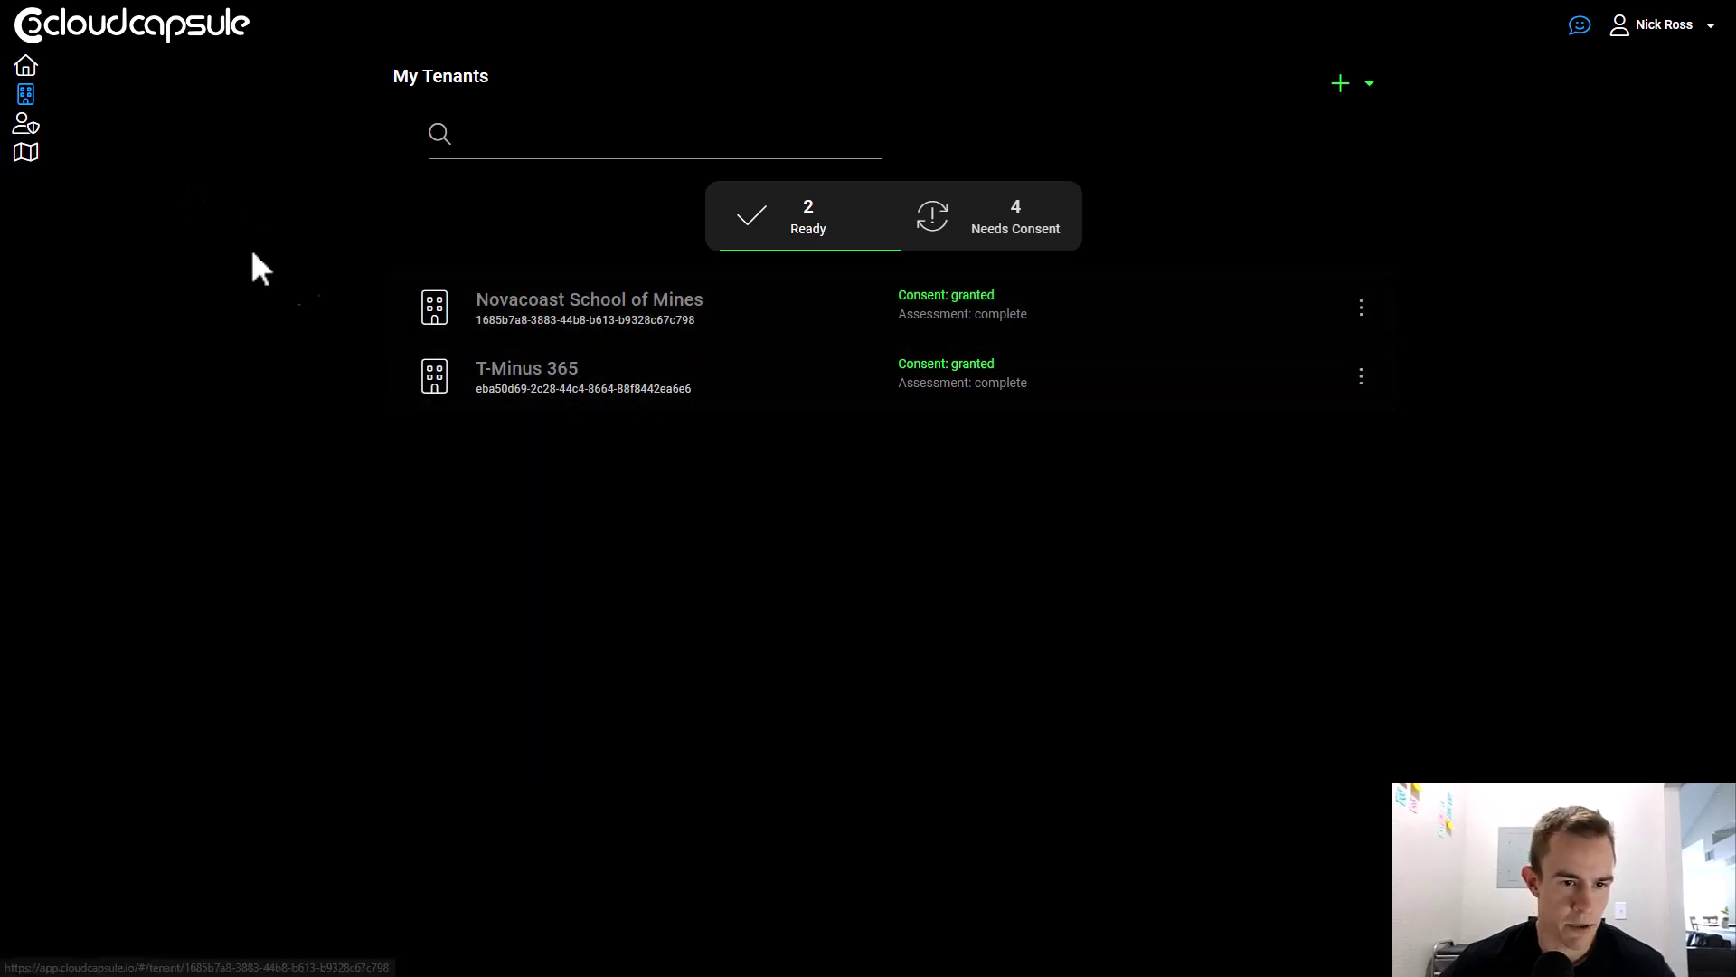
{"action": "left_click", "coordinate": [486, 398]}
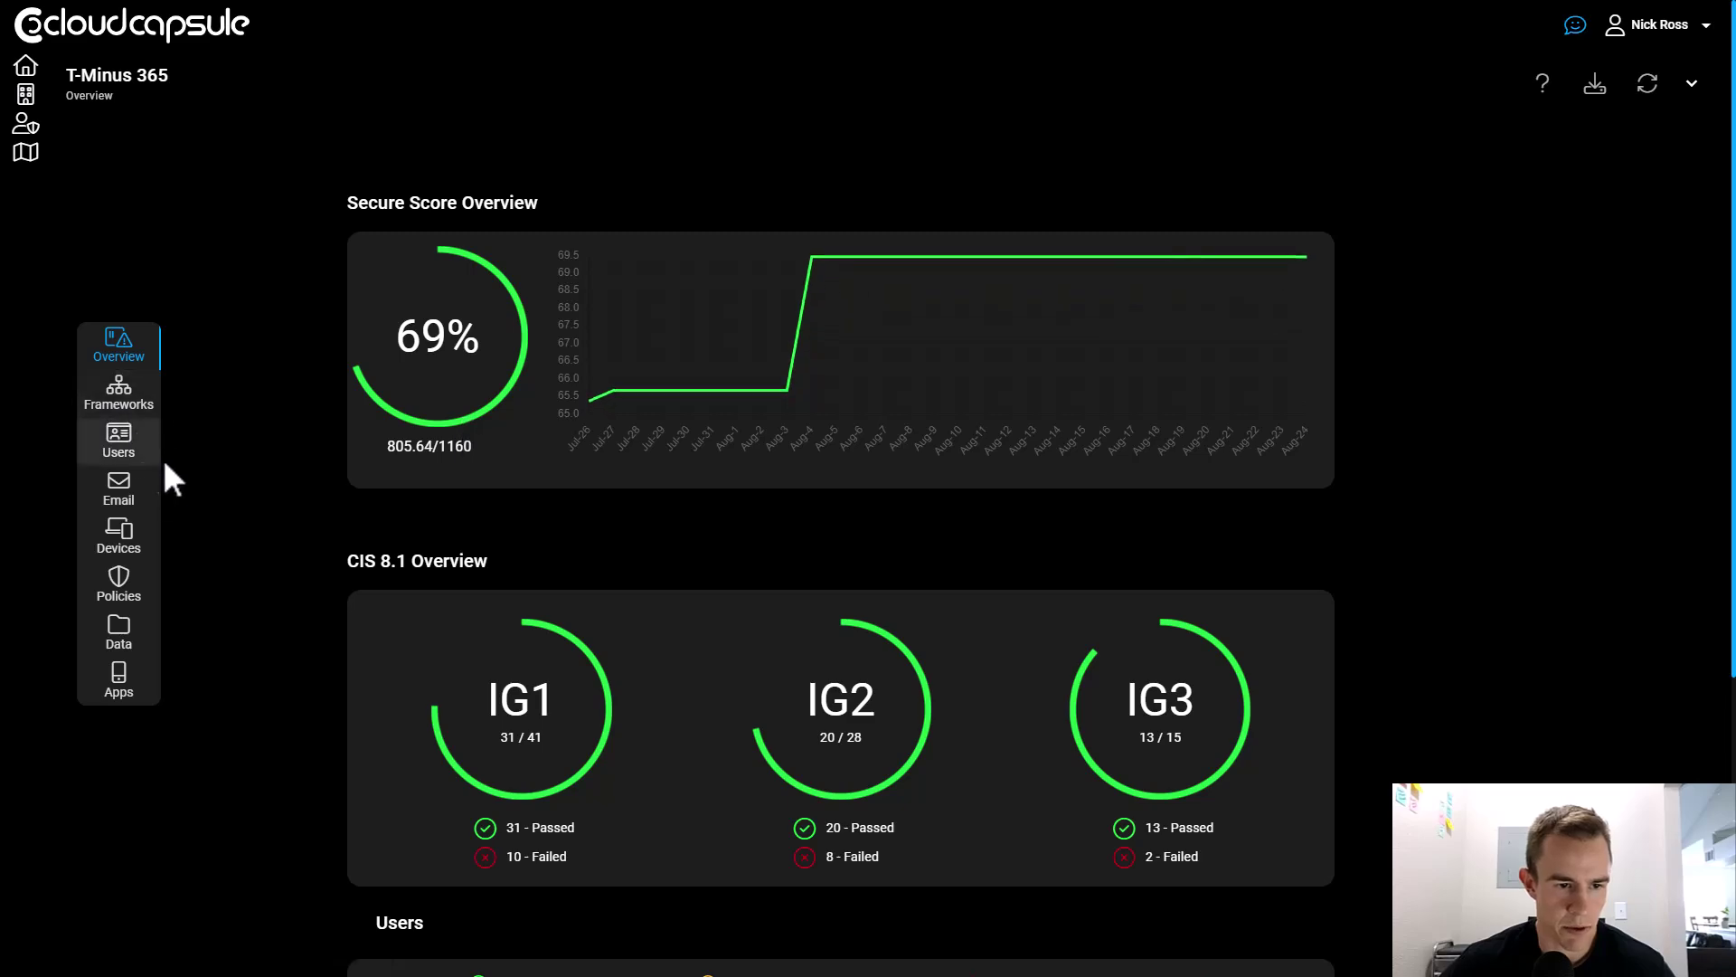
{"action": "left_click", "coordinate": [127, 500]}
{"action": "scroll", "coordinate": [399, 503], "scroll_direction": "down", "scroll_amount": 6}
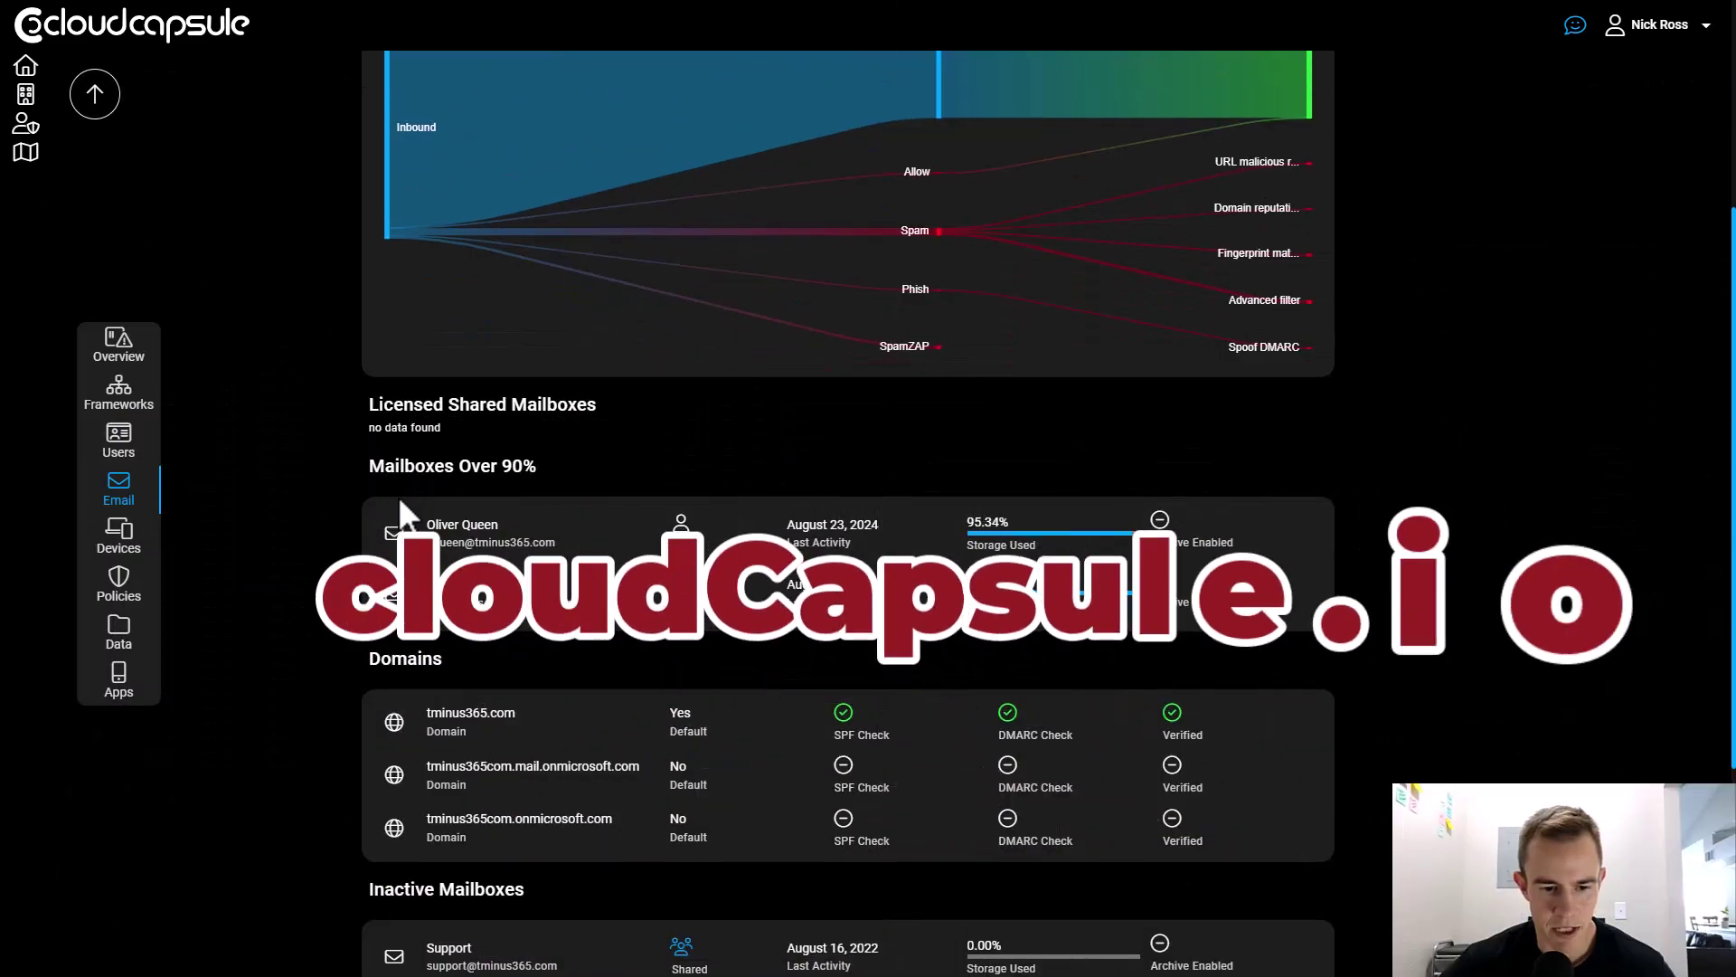
{"action": "left_click", "coordinate": [95, 94]}
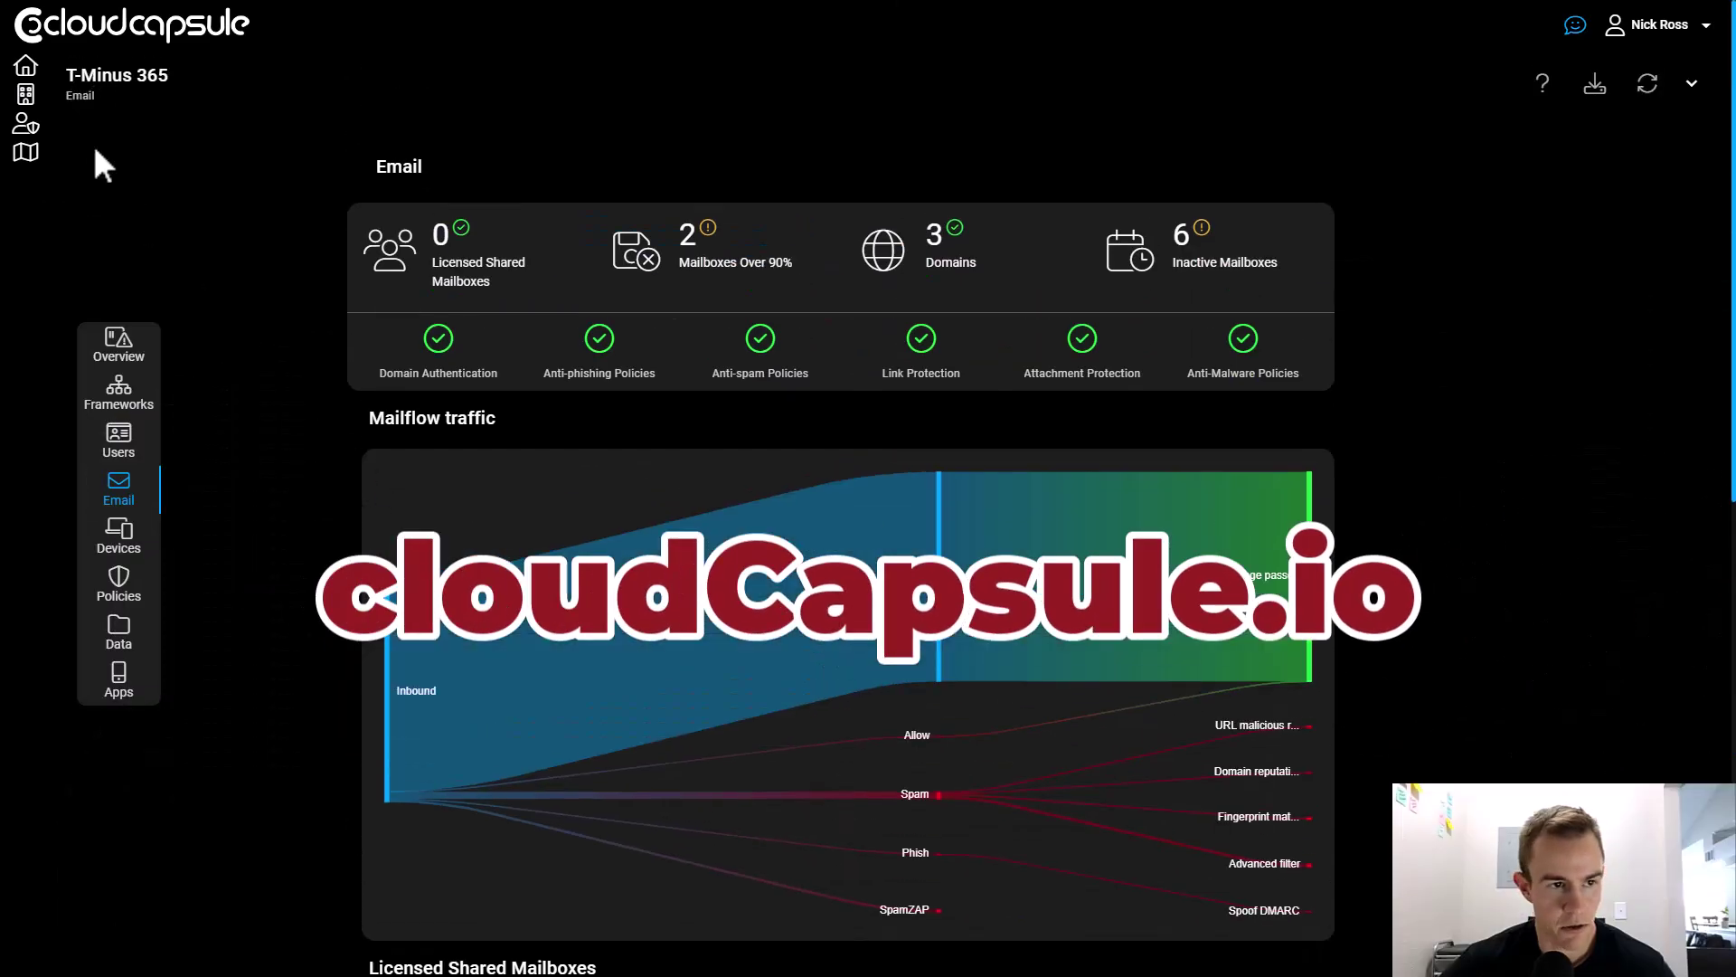
{"action": "mouse_move", "coordinate": [41, 102]}
{"action": "left_click", "coordinate": [757, 271]}
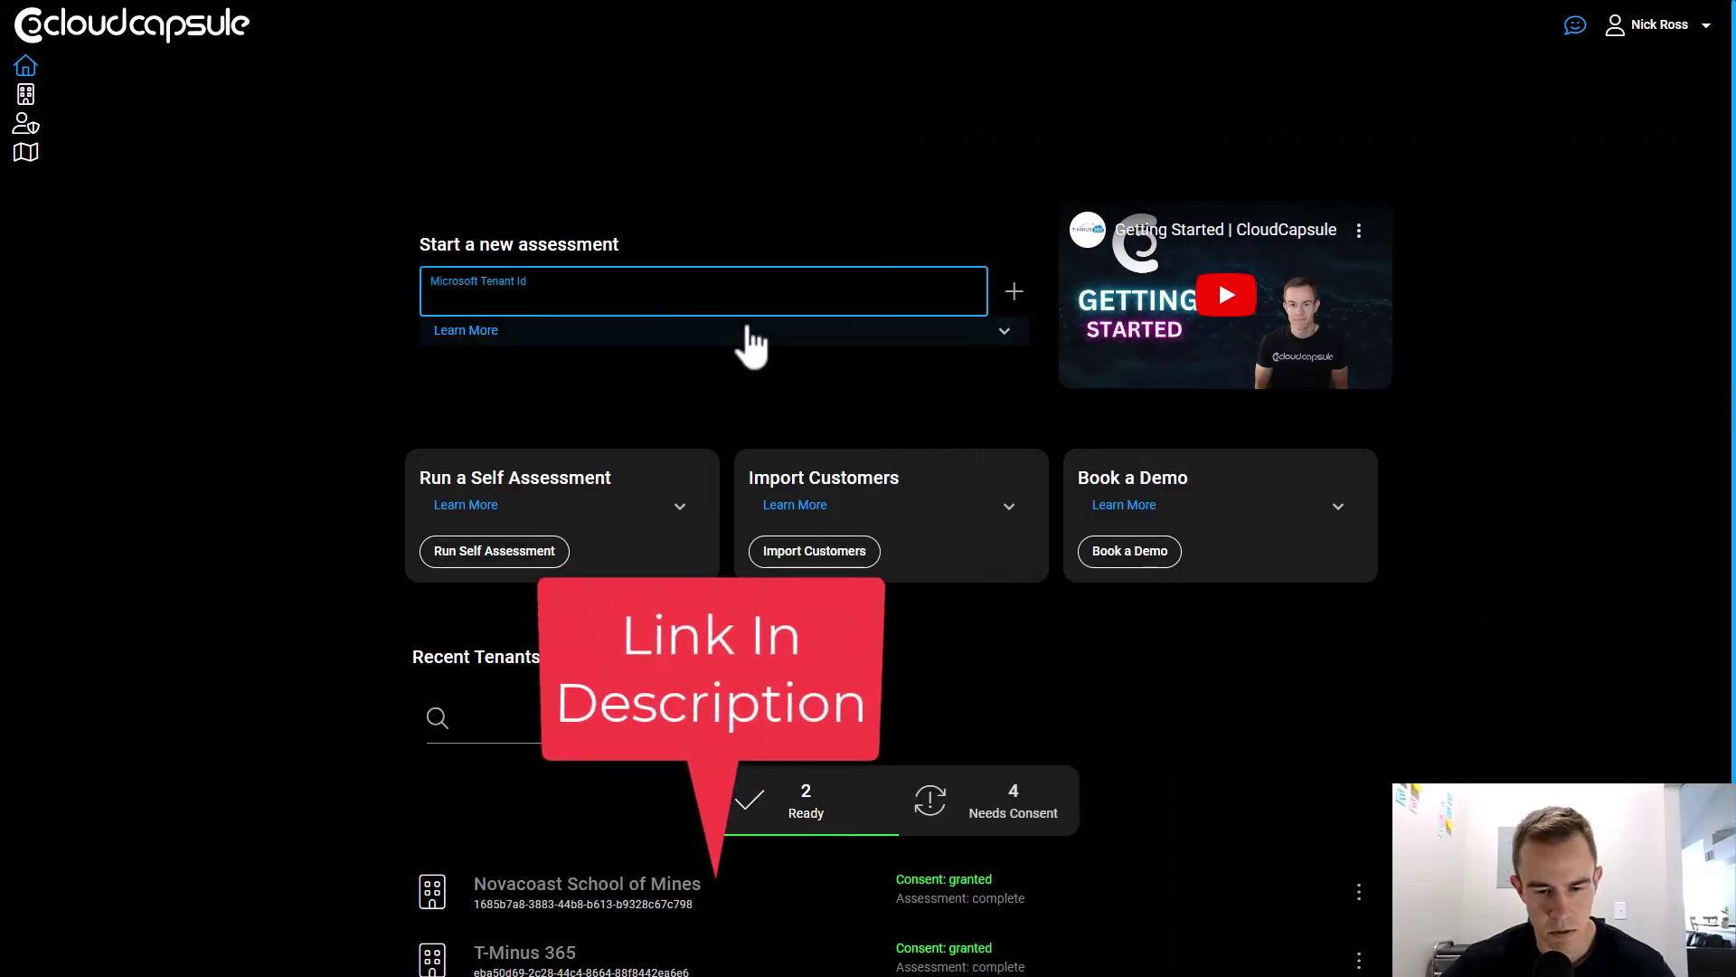
{"action": "scroll", "coordinate": [759, 473], "scroll_direction": "down", "scroll_amount": 1}
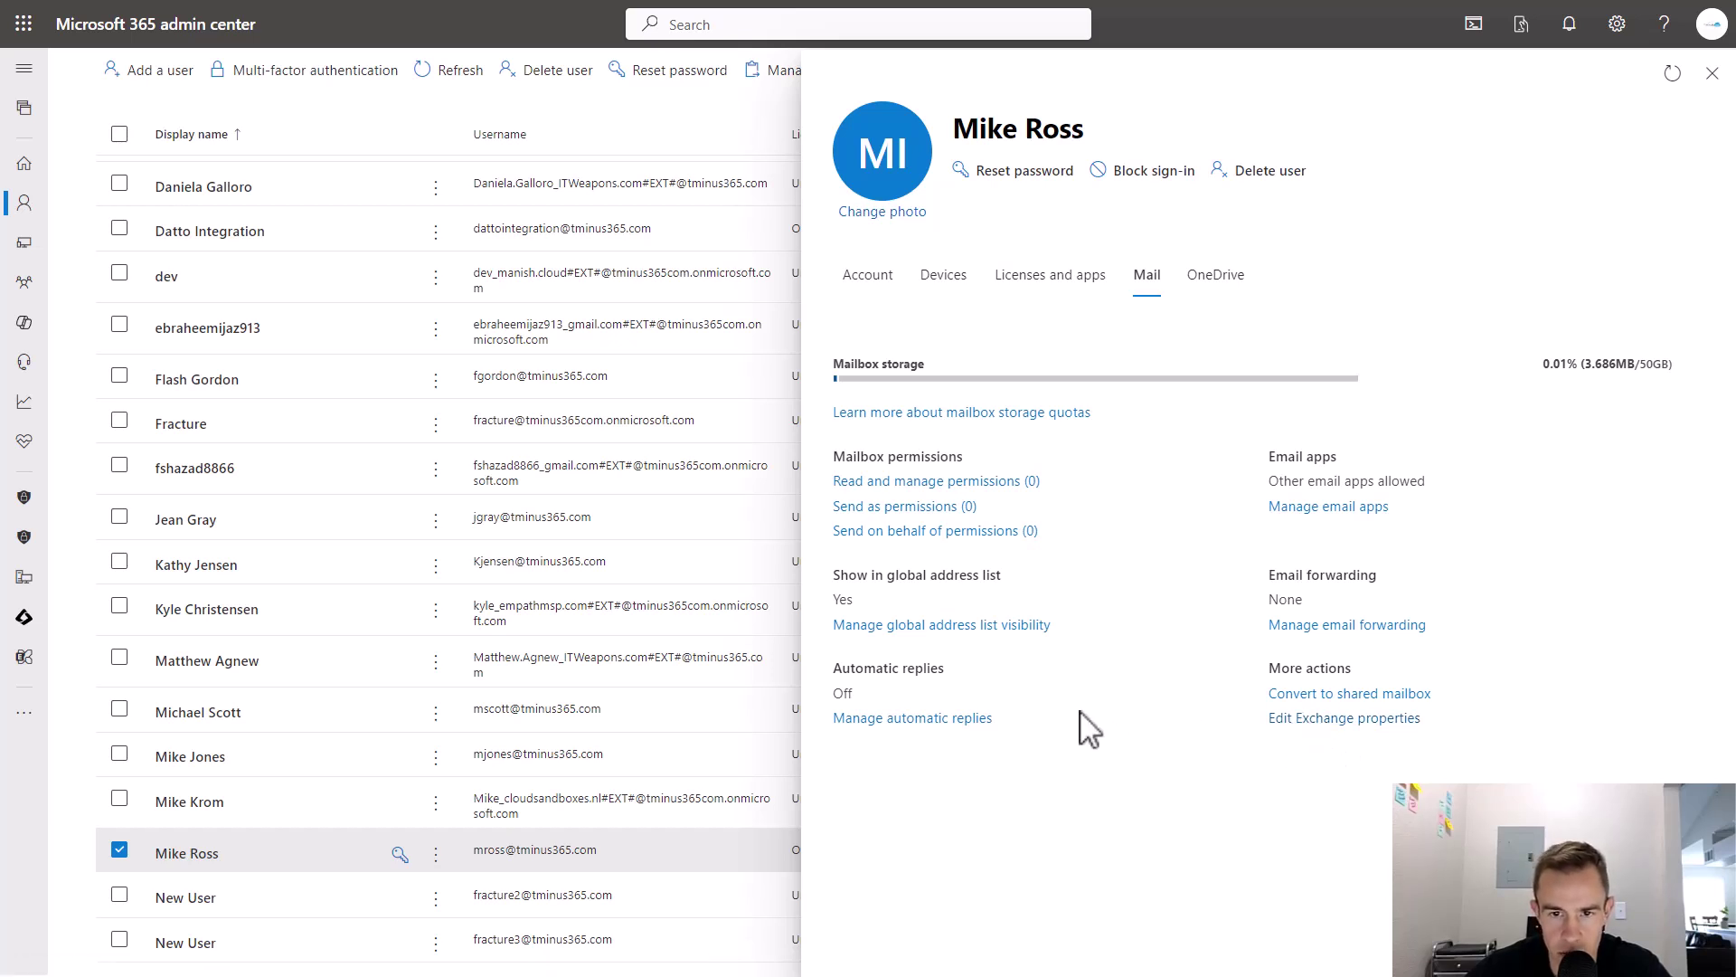
Step: Show the Exchange mailbox usage report and scroll to the table of 8 mailboxes
{"action": "mouse_move", "coordinate": [36, 407]}
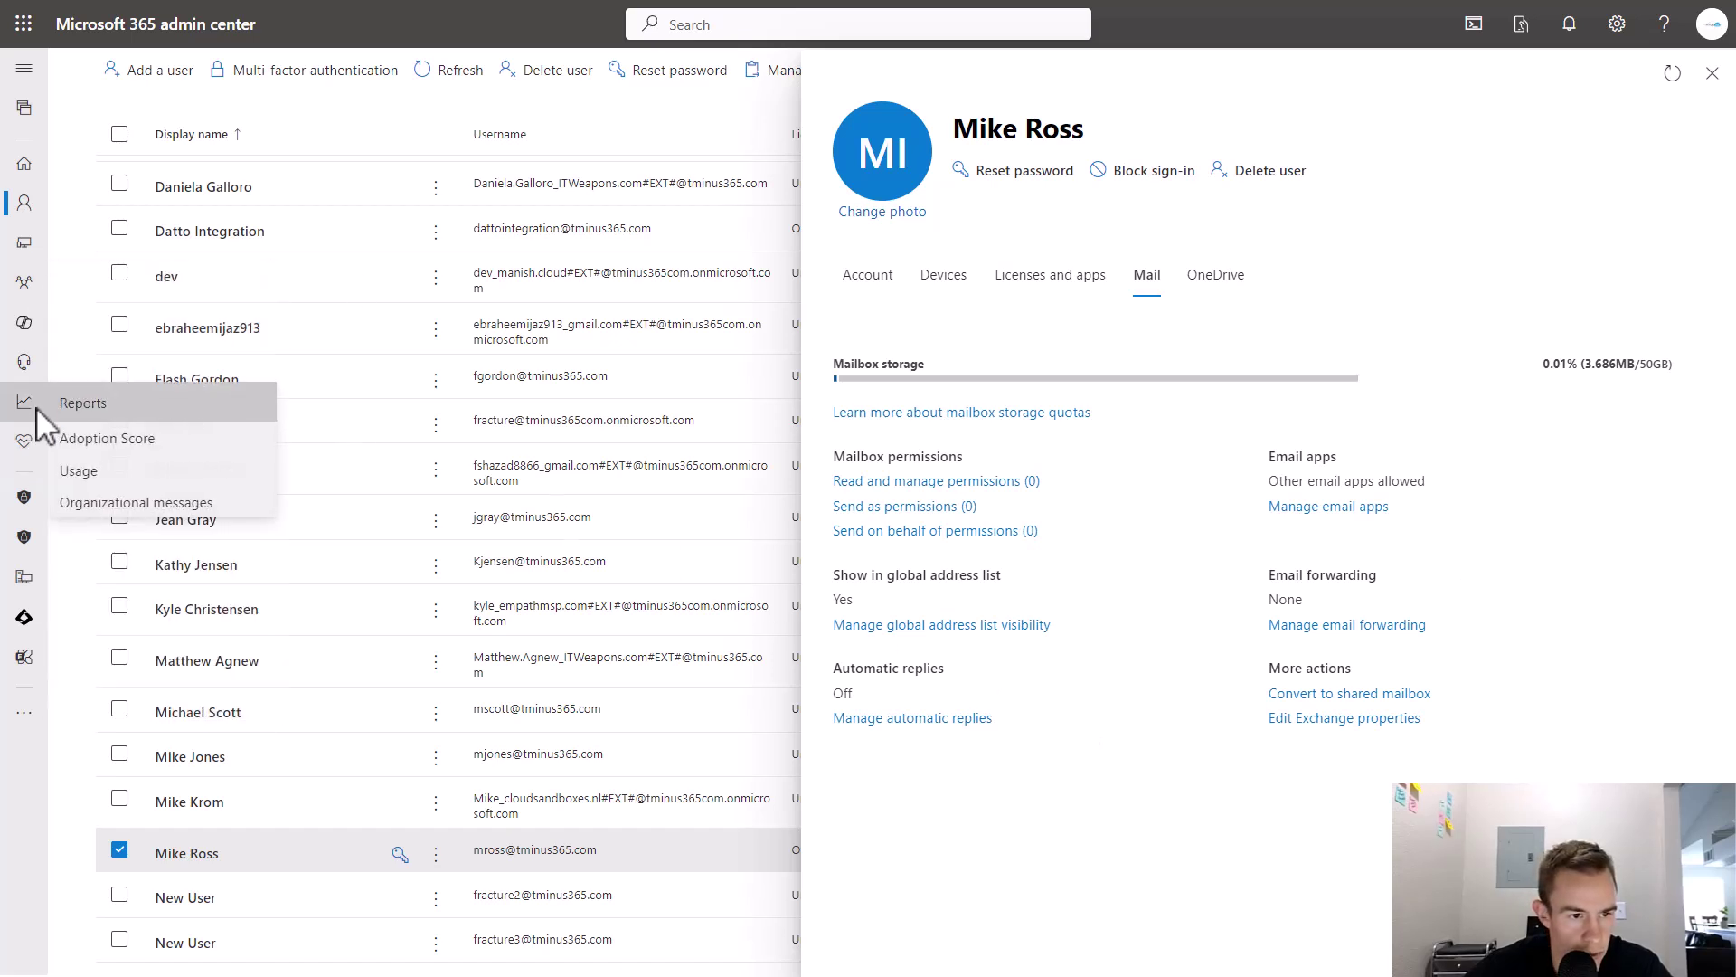
{"action": "left_click", "coordinate": [78, 470]}
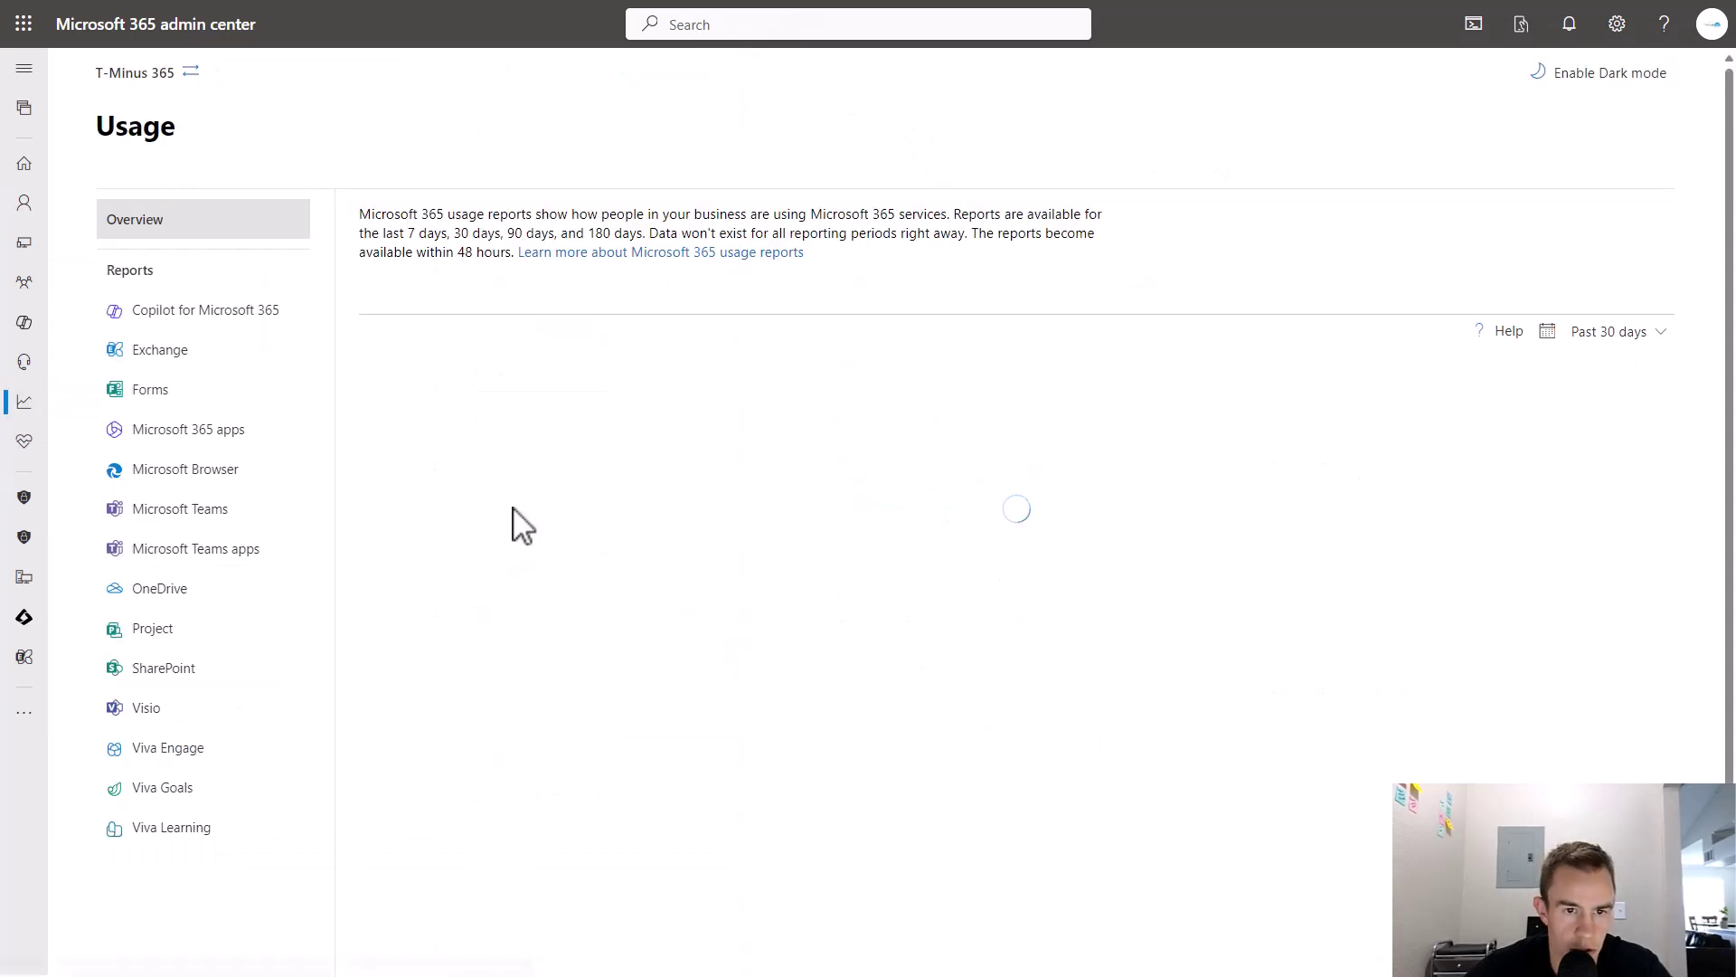
{"action": "left_click", "coordinate": [213, 358]}
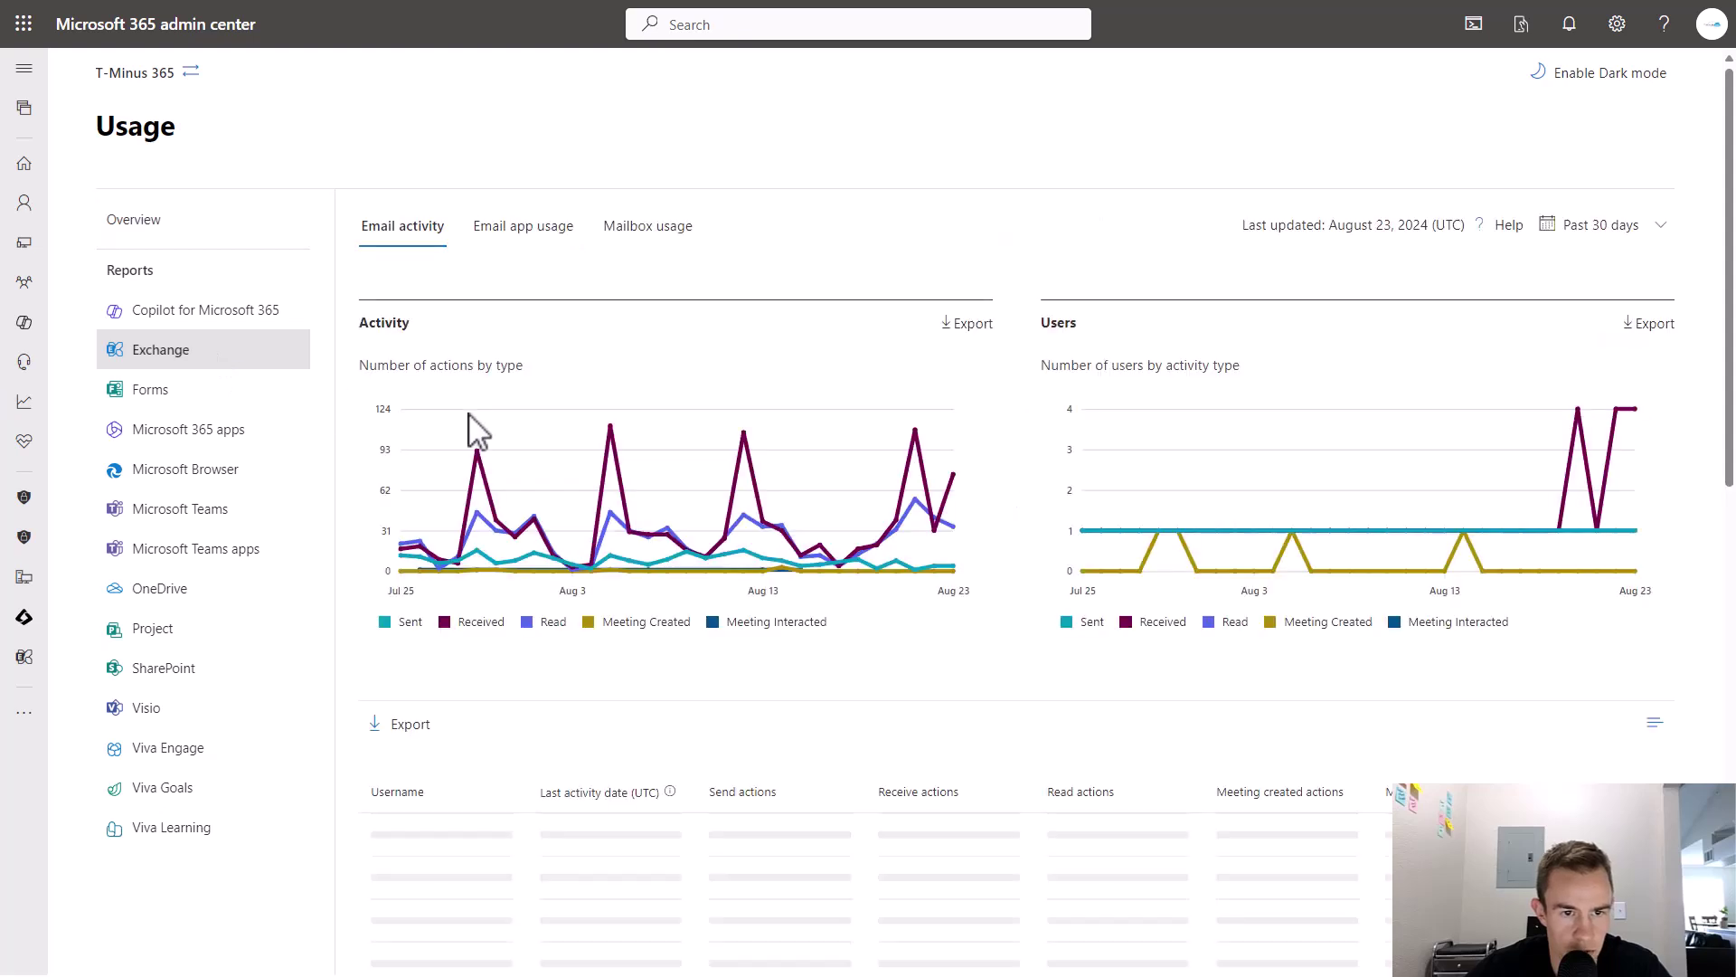
{"action": "left_click", "coordinate": [659, 237]}
{"action": "mouse_move", "coordinate": [35, 406]}
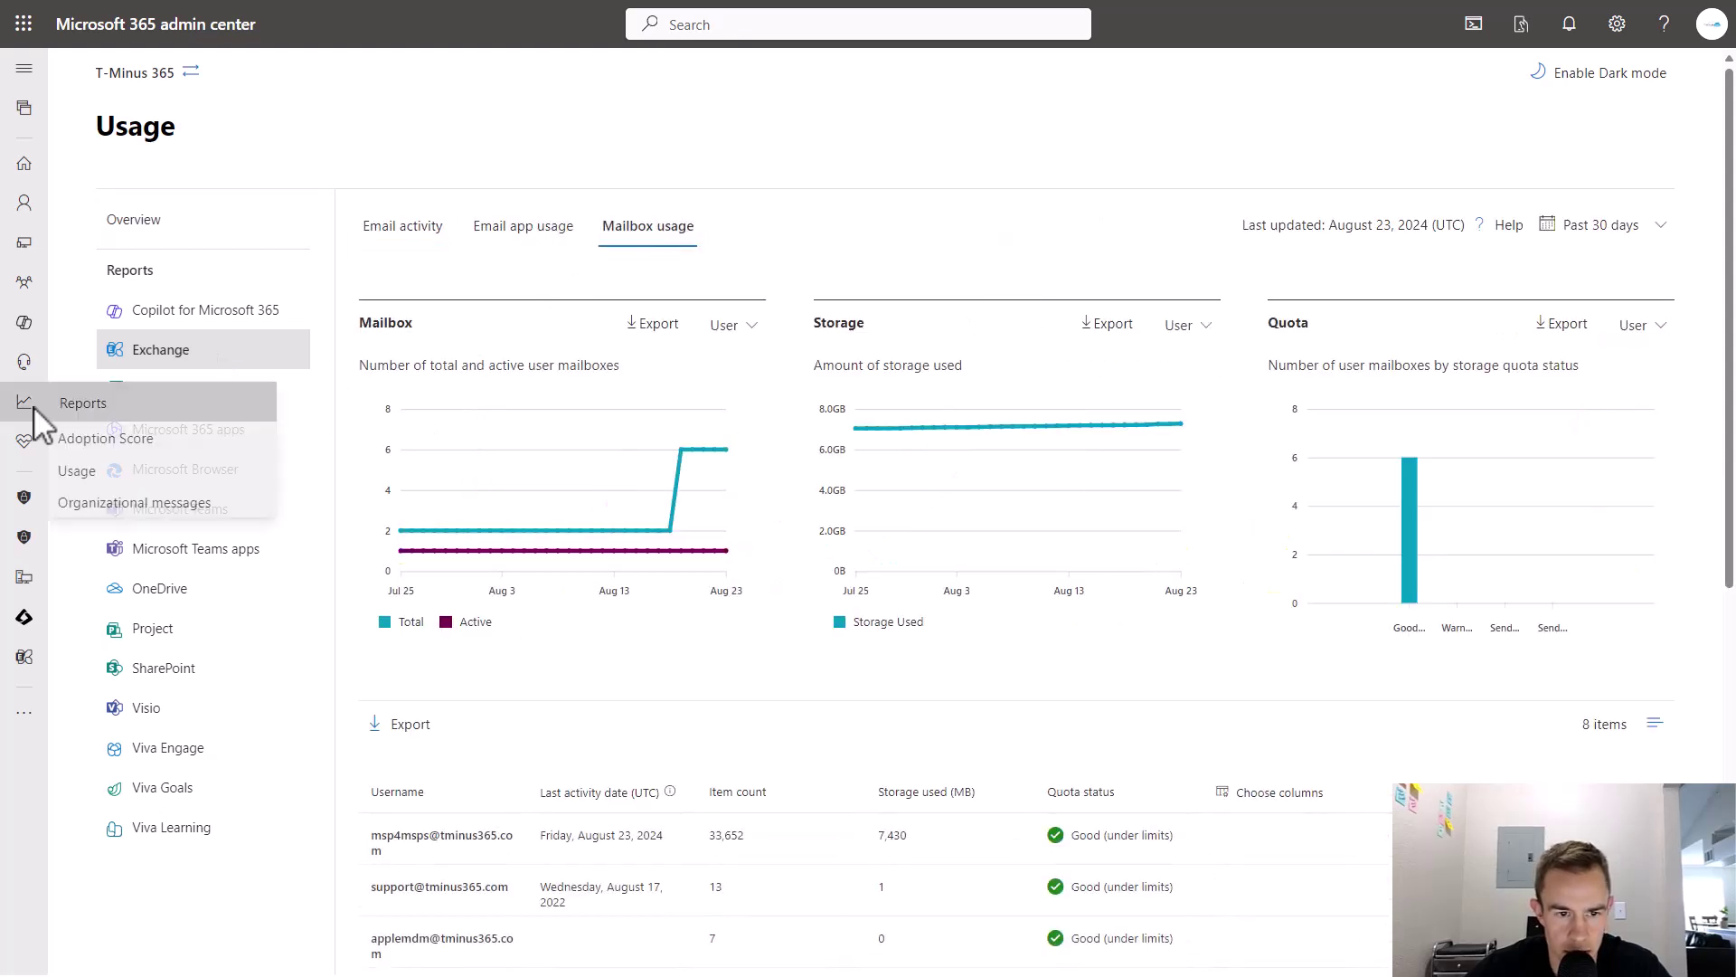
{"action": "scroll", "coordinate": [1031, 604], "scroll_direction": "down", "scroll_amount": 3}
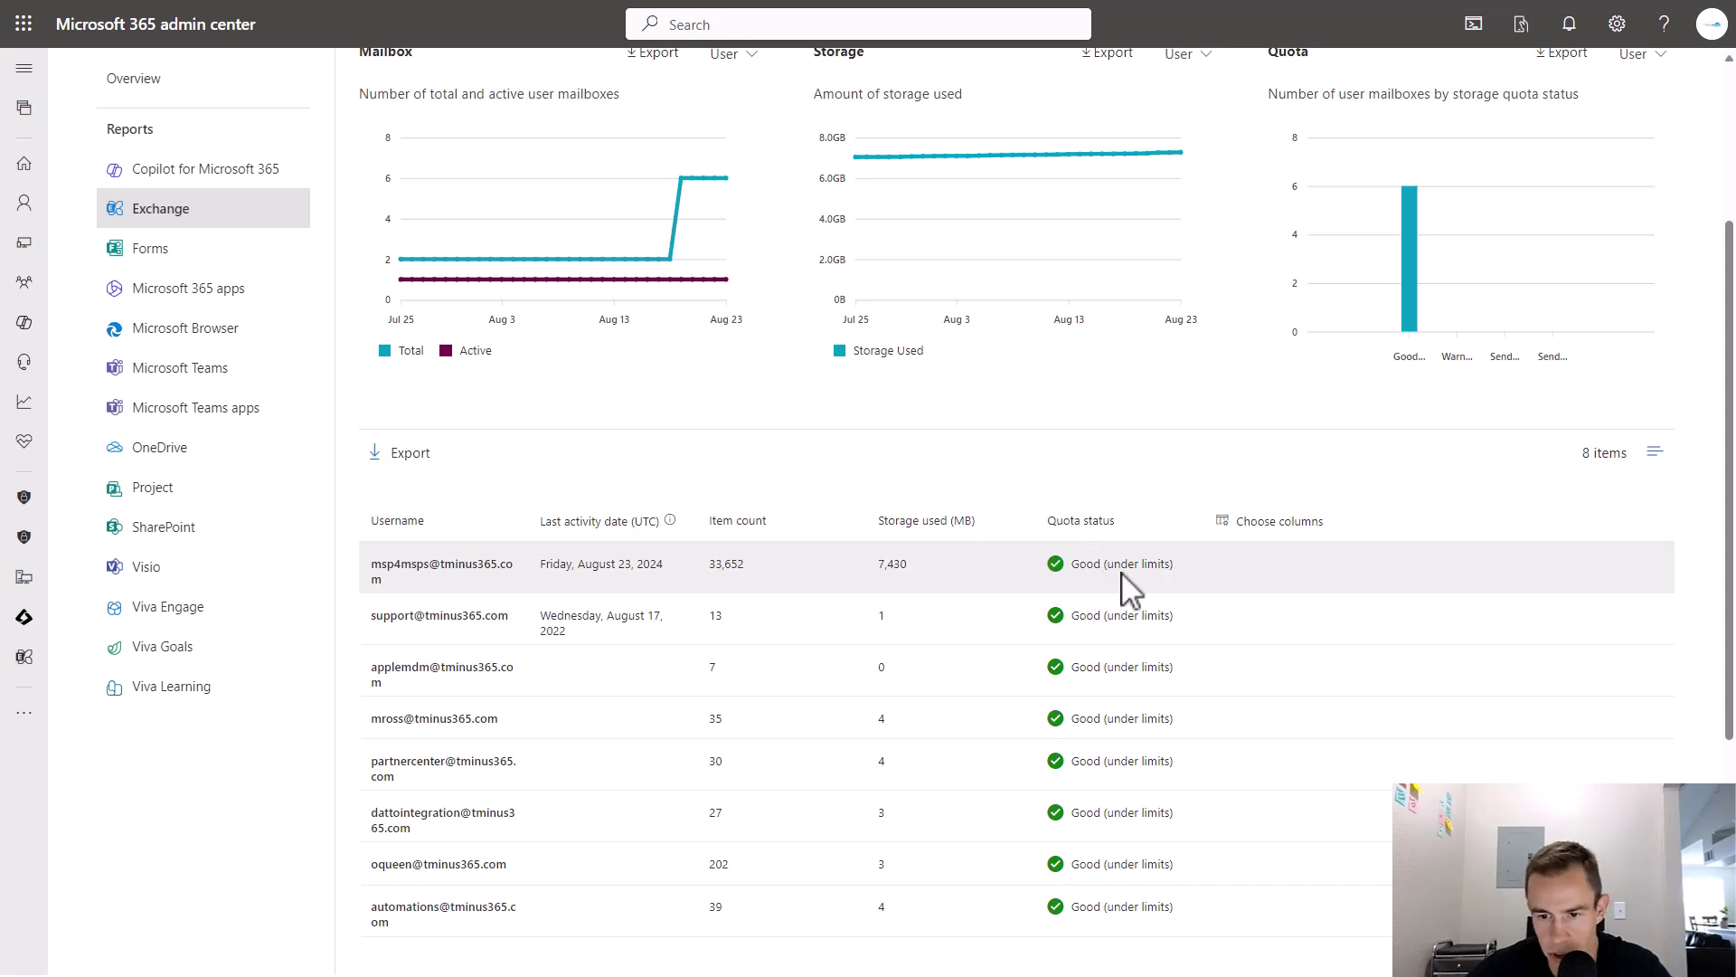
{"action": "scroll", "coordinate": [1126, 583], "scroll_direction": "down", "scroll_amount": 1}
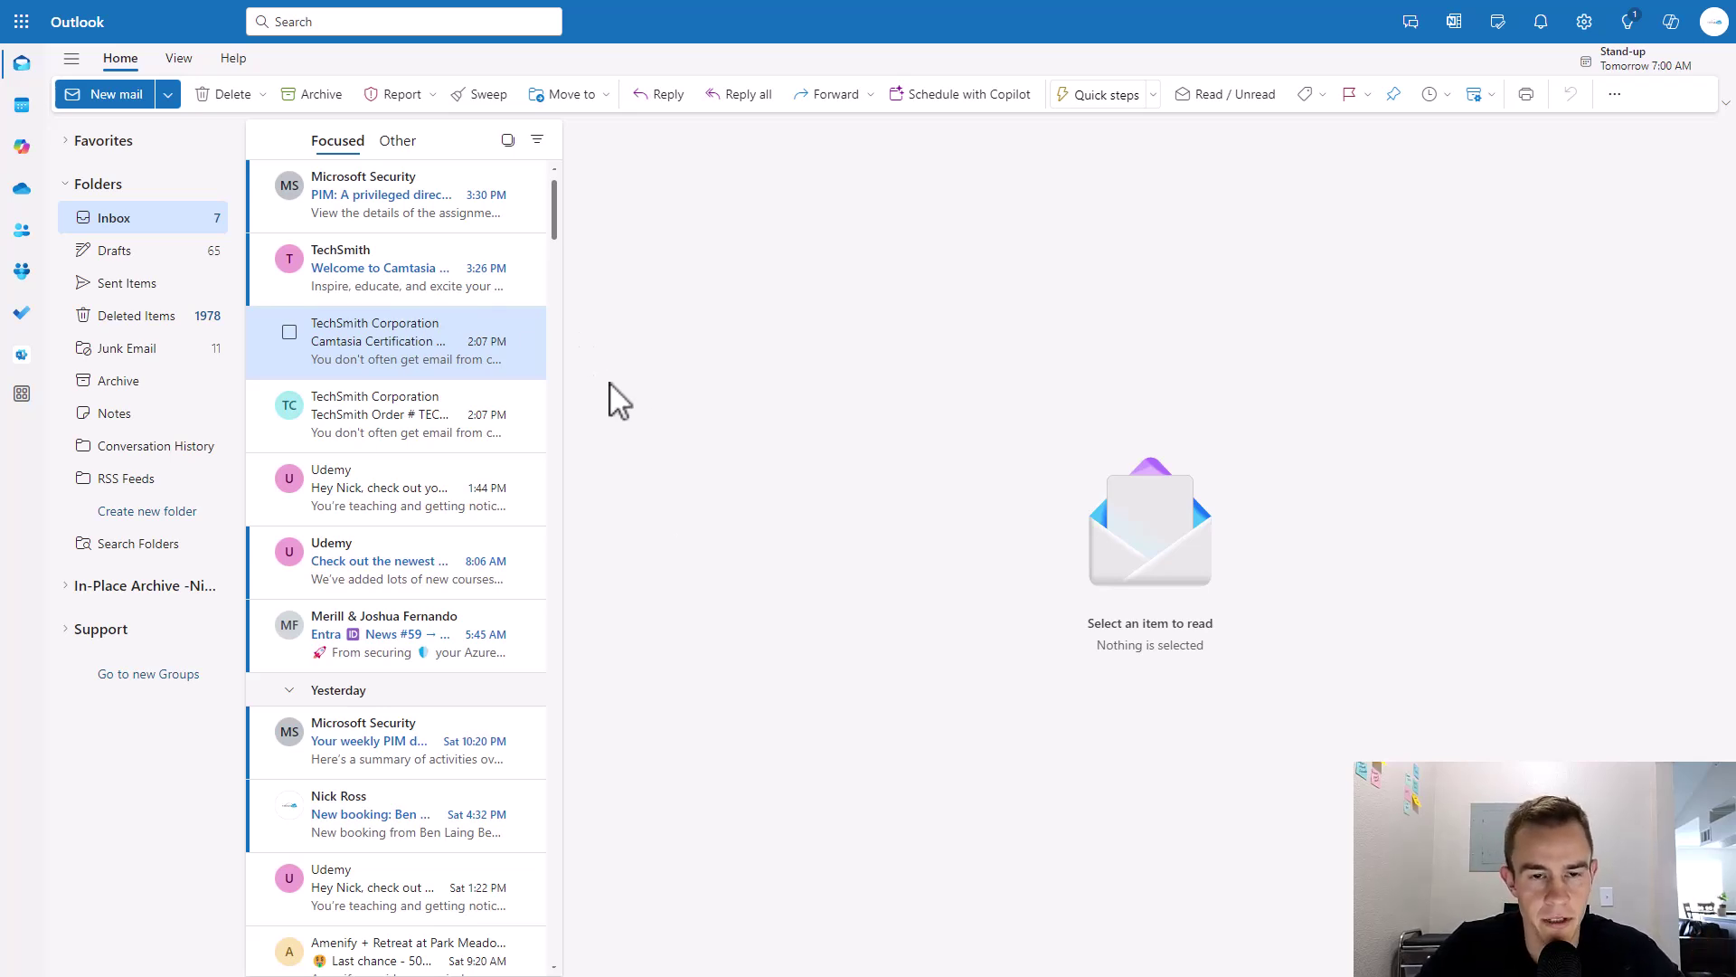
{"action": "left_click", "coordinate": [1585, 21]}
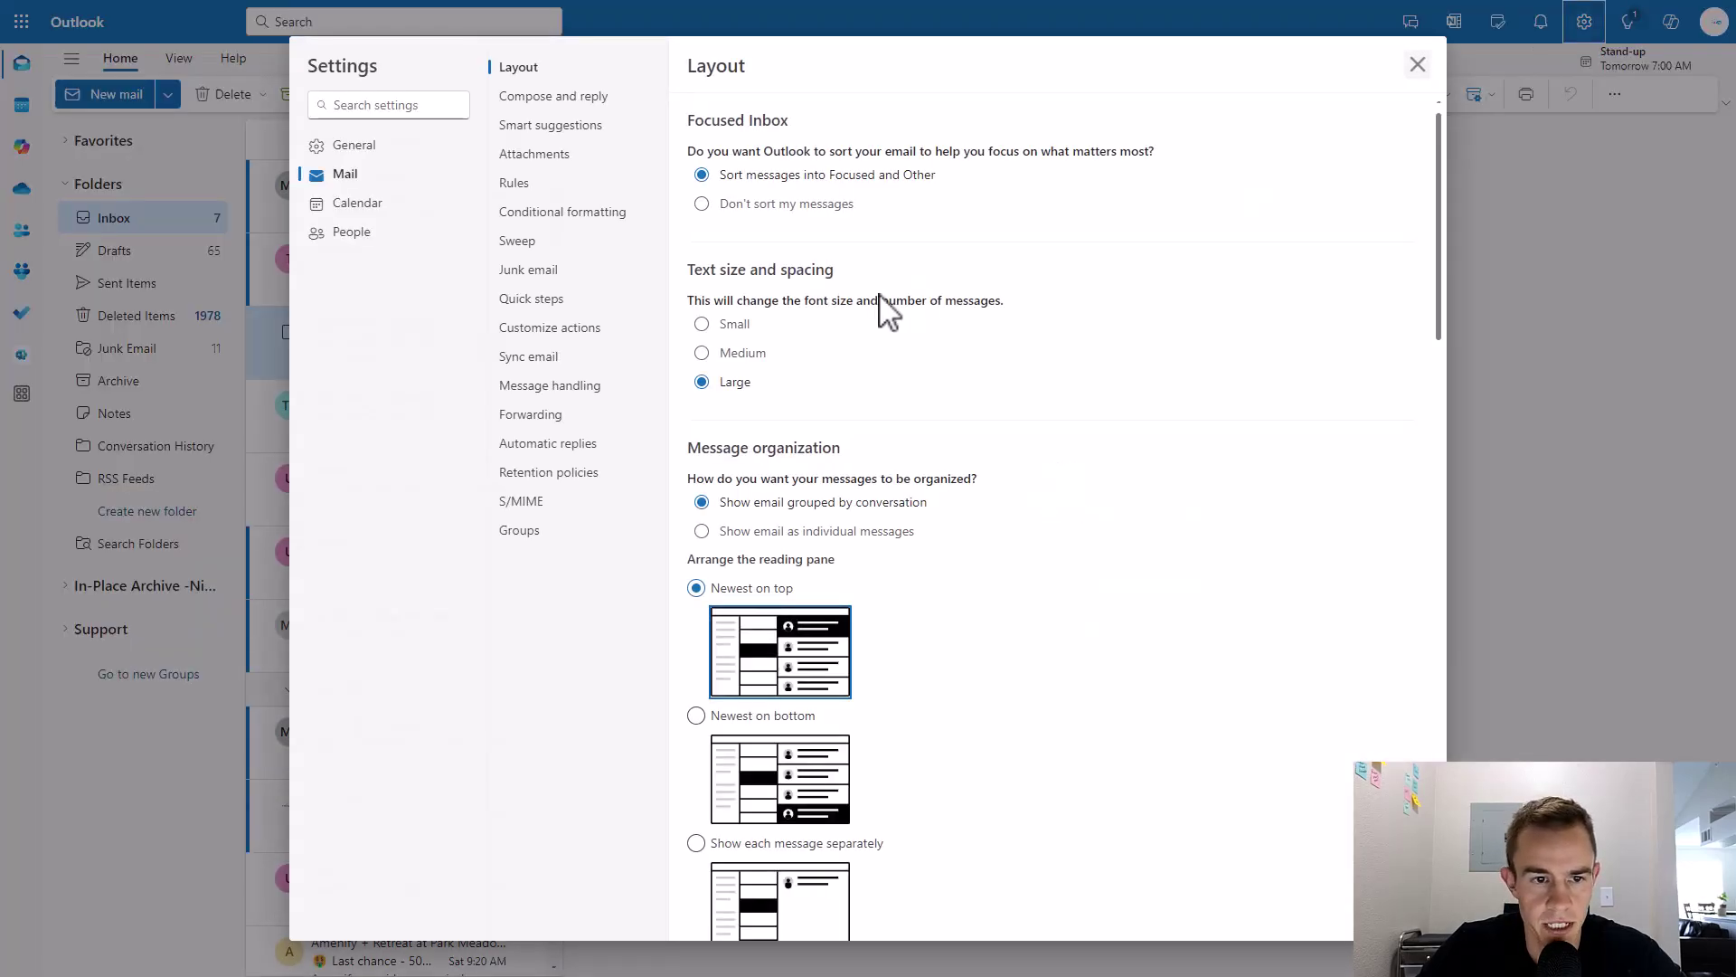
{"action": "left_click", "coordinate": [348, 146]}
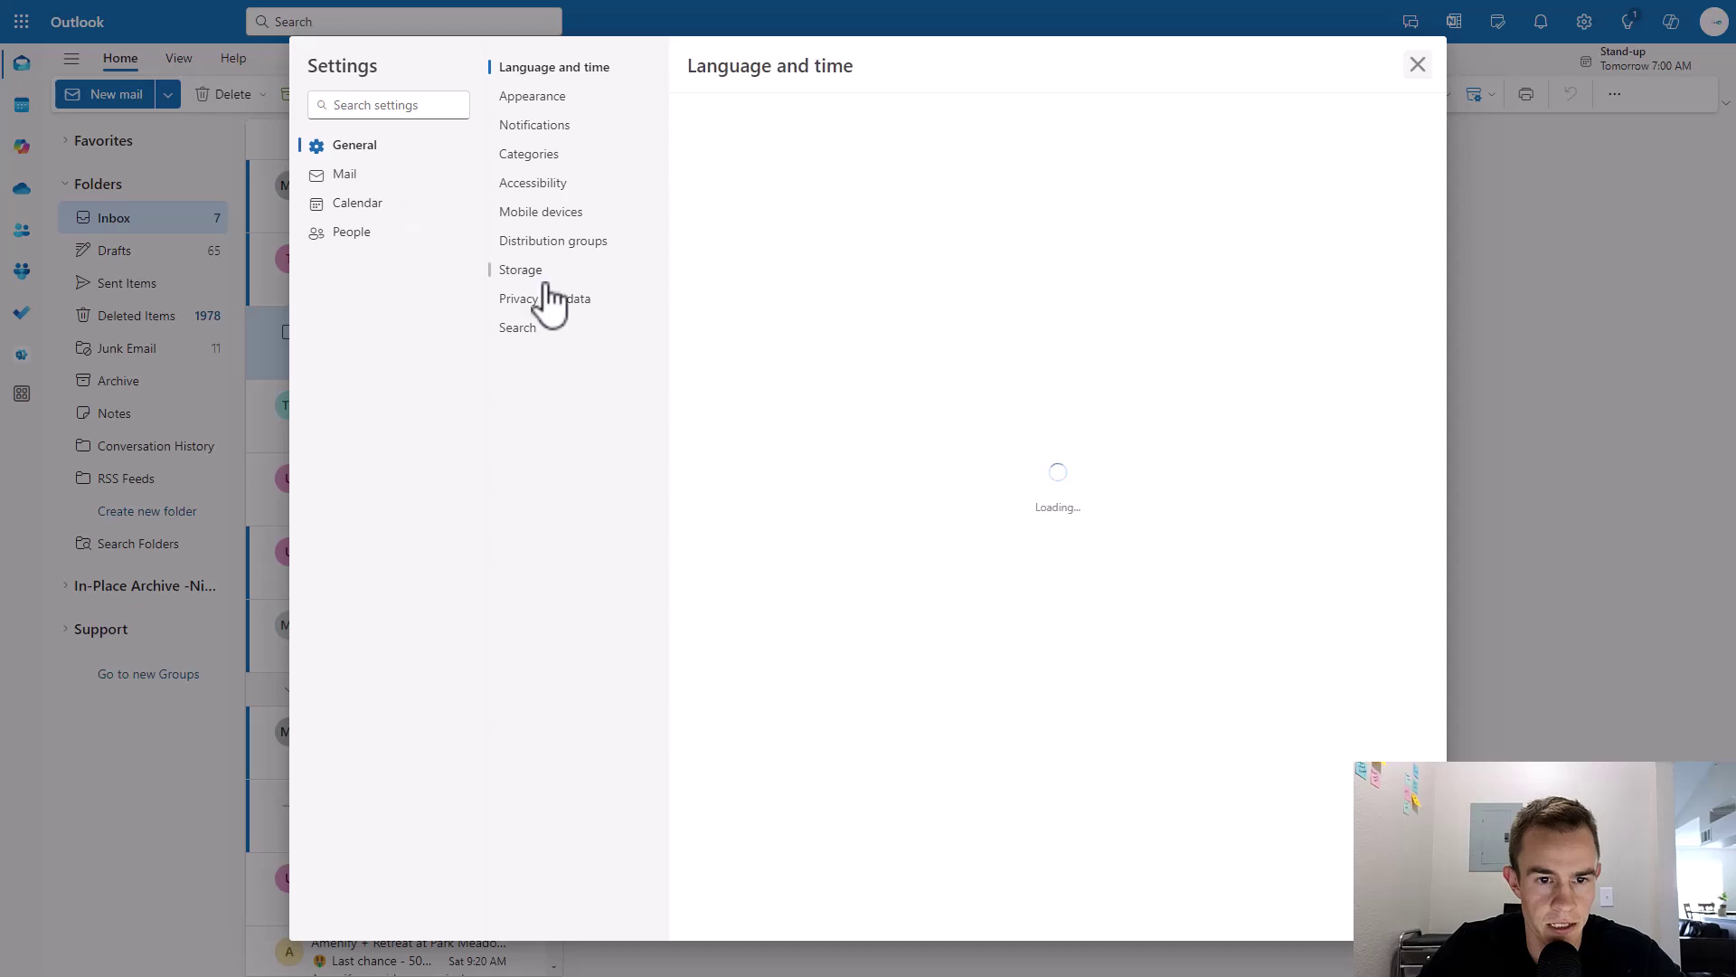
{"action": "left_click", "coordinate": [532, 271]}
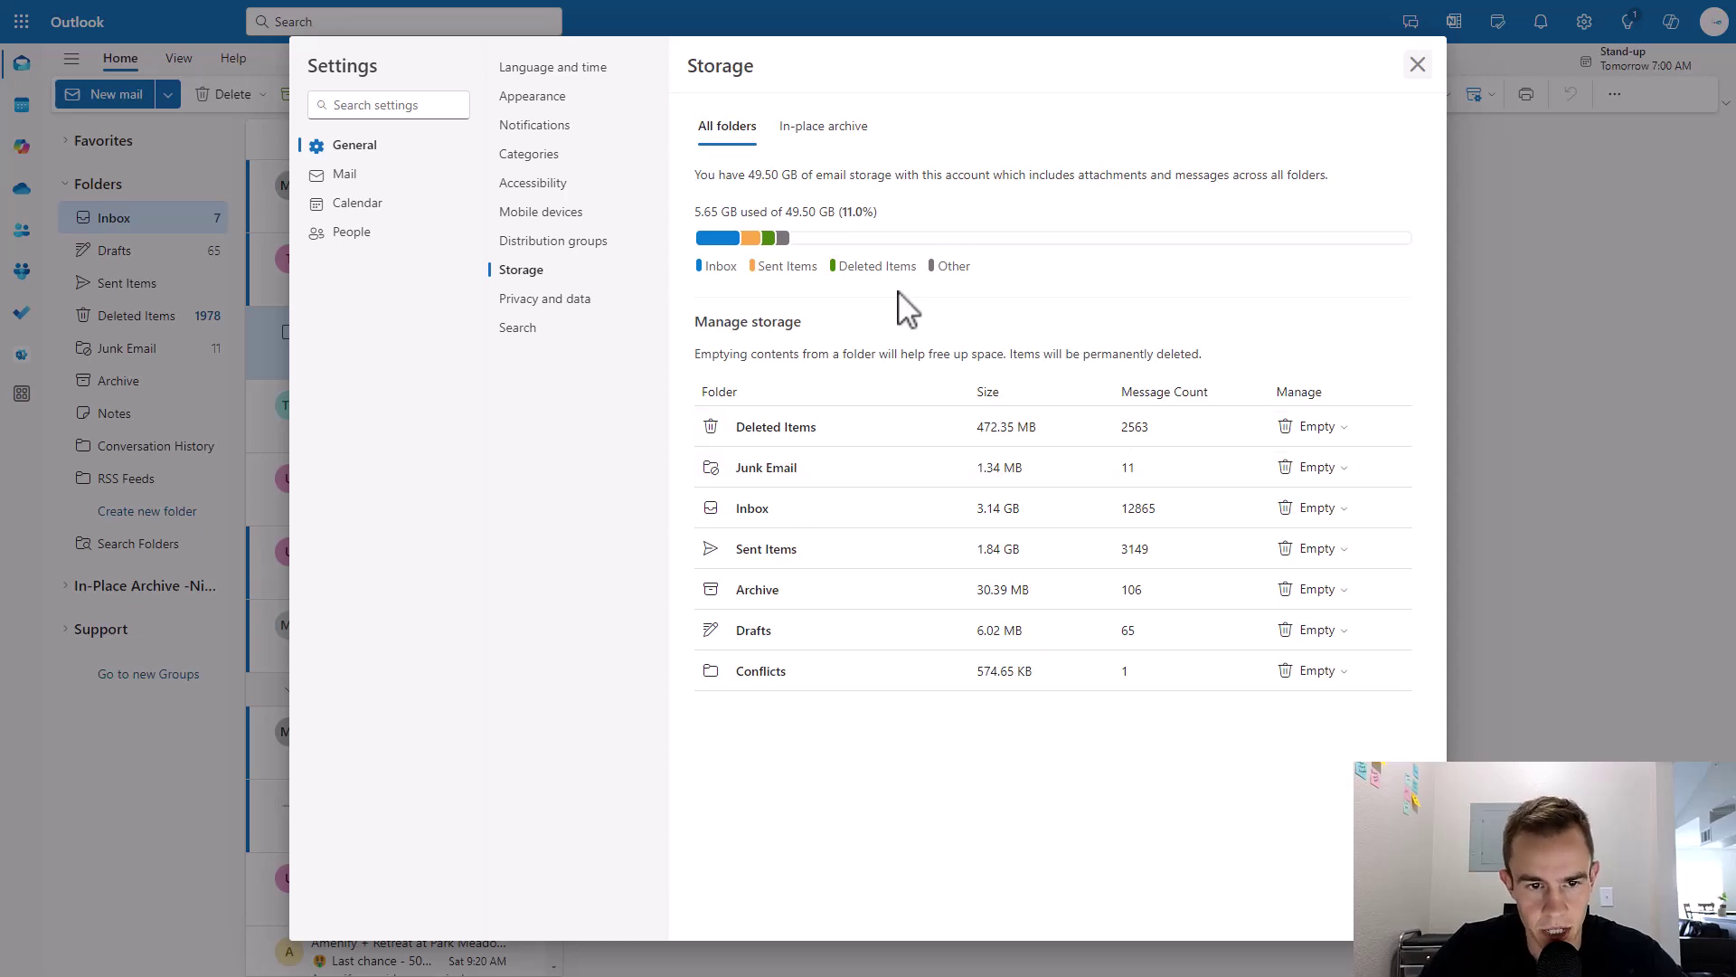
{"action": "left_click", "coordinate": [1415, 65]}
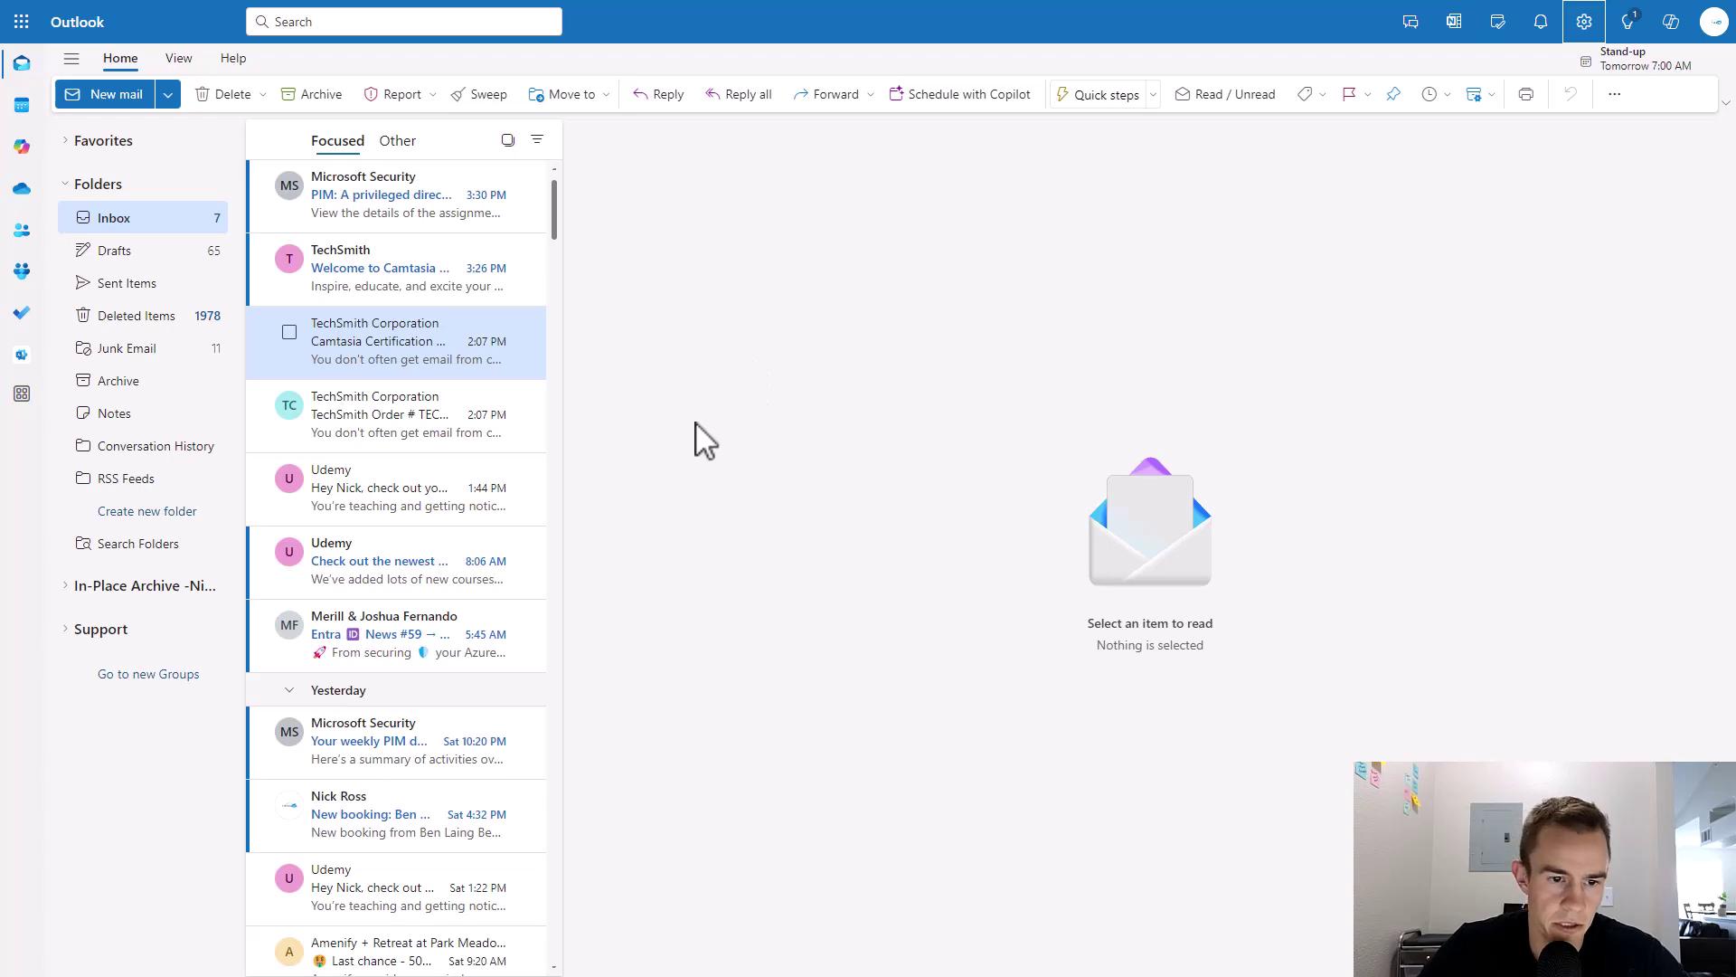
{"action": "left_click", "coordinate": [492, 96]}
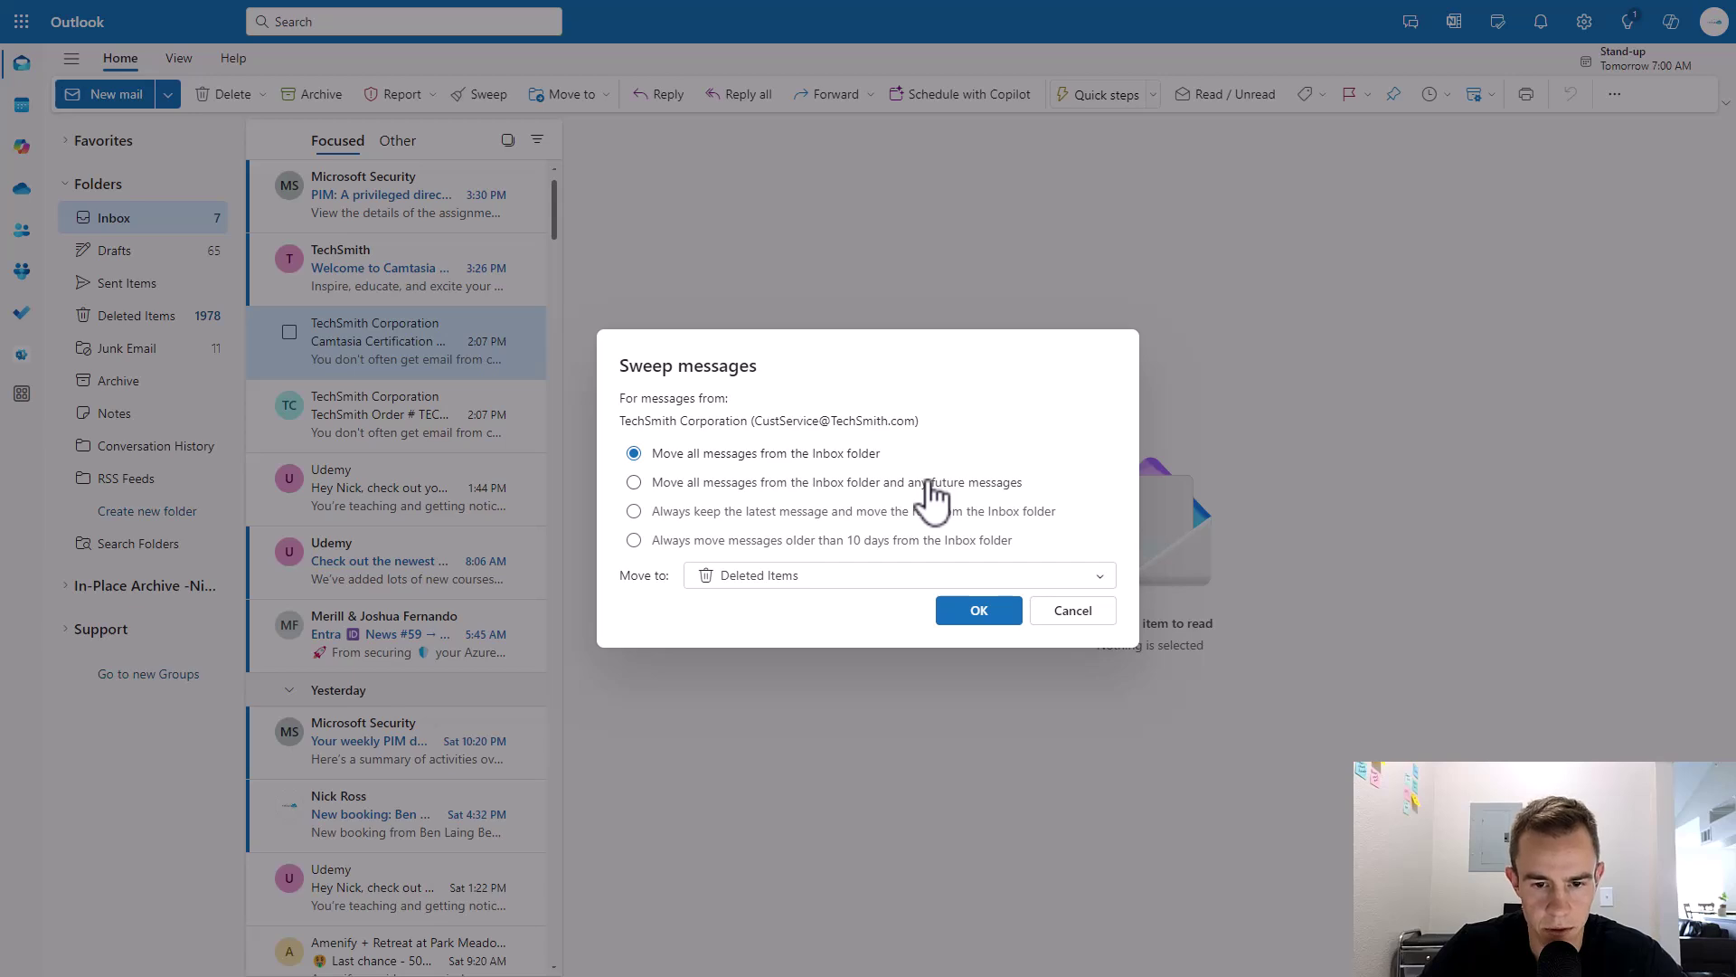
{"action": "left_click", "coordinate": [779, 580]}
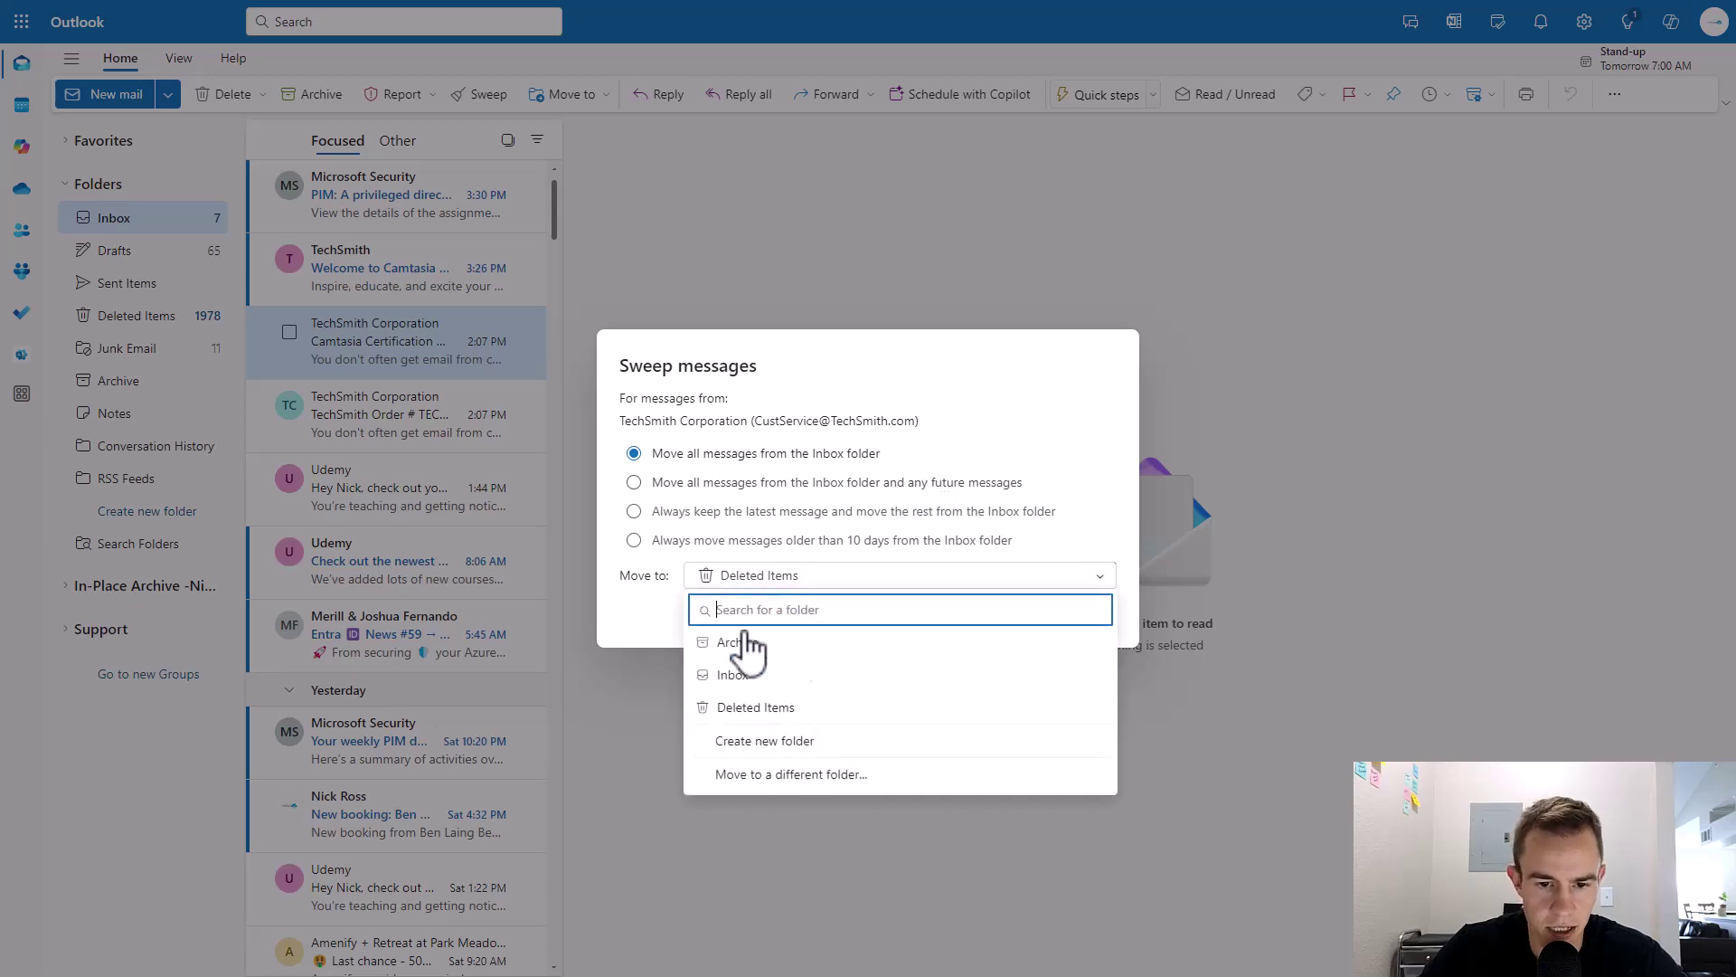
{"action": "left_click", "coordinate": [829, 541]}
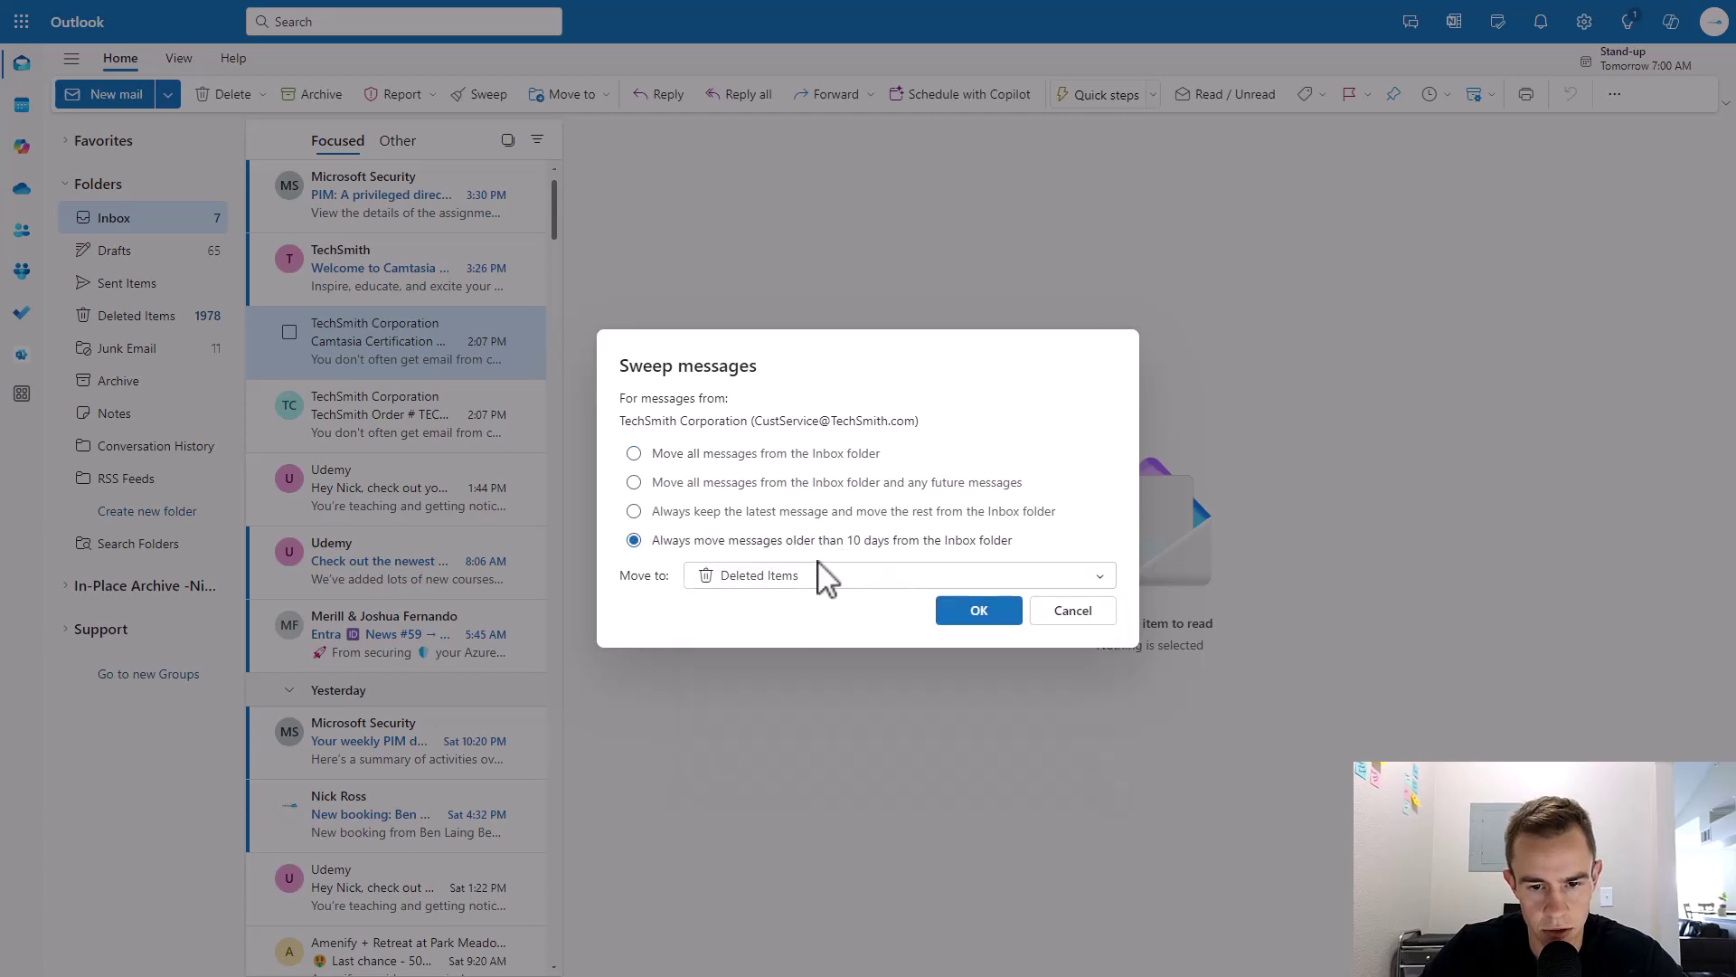
{"action": "left_click", "coordinate": [1105, 619]}
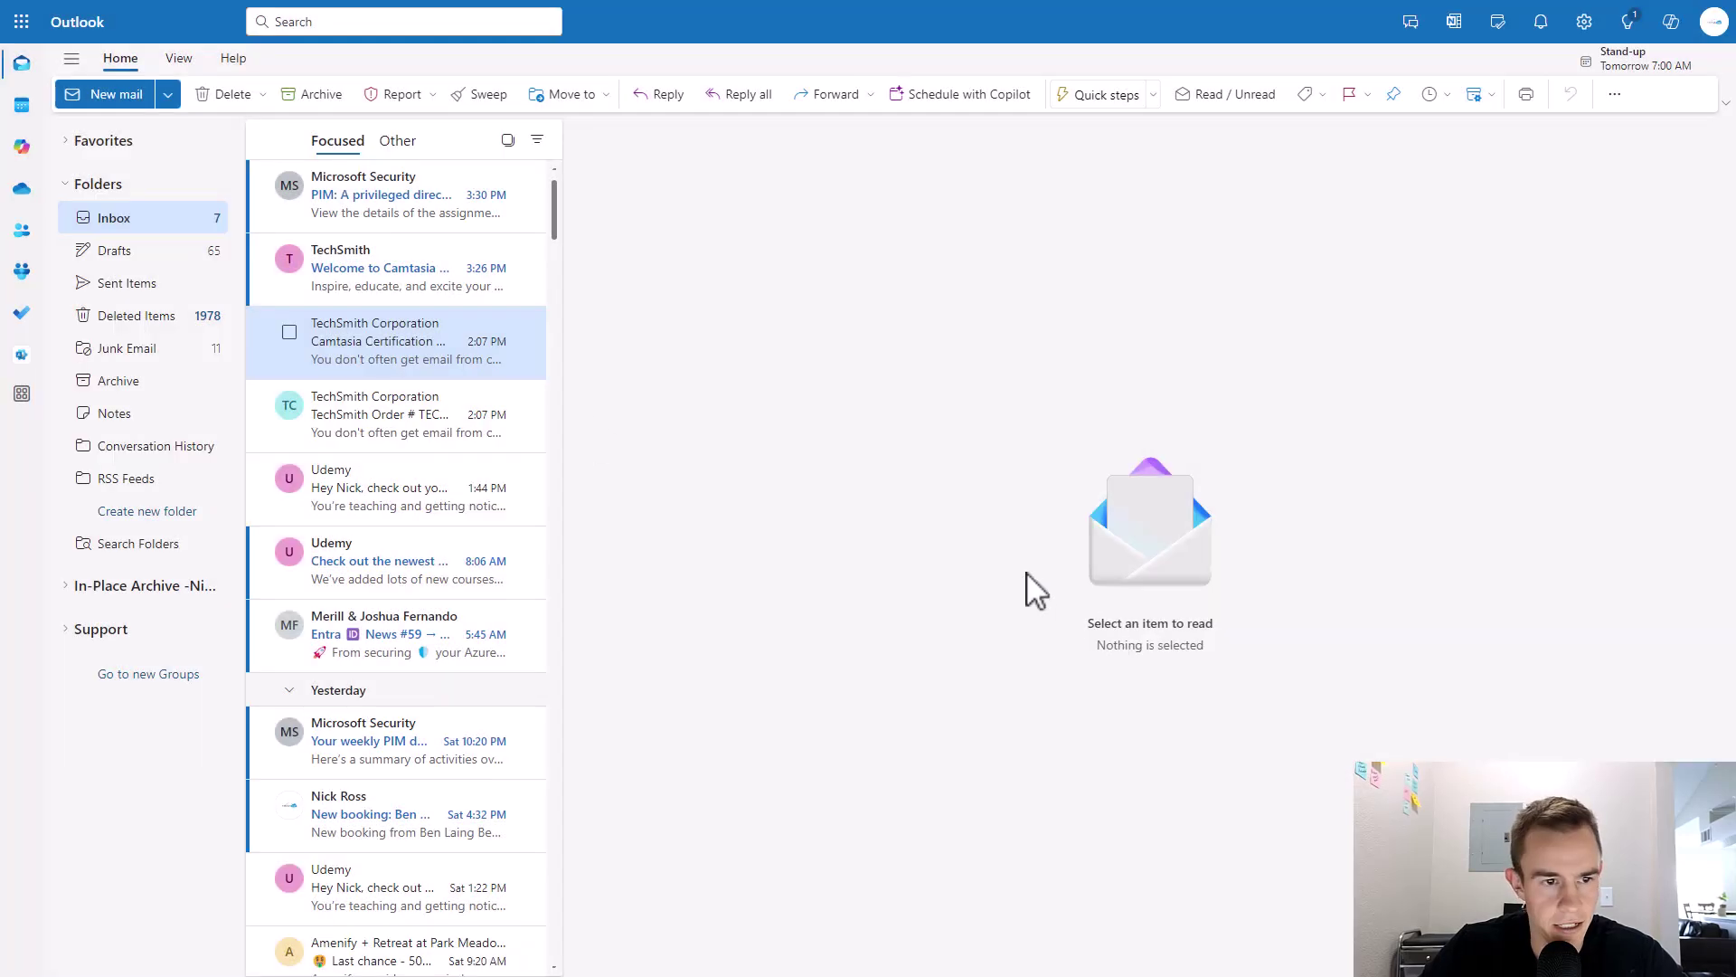
Step: Display the Inbox's Assign policy choices: Personal 1 year, 5 year and never move to archive
{"action": "right_click", "coordinate": [193, 223]}
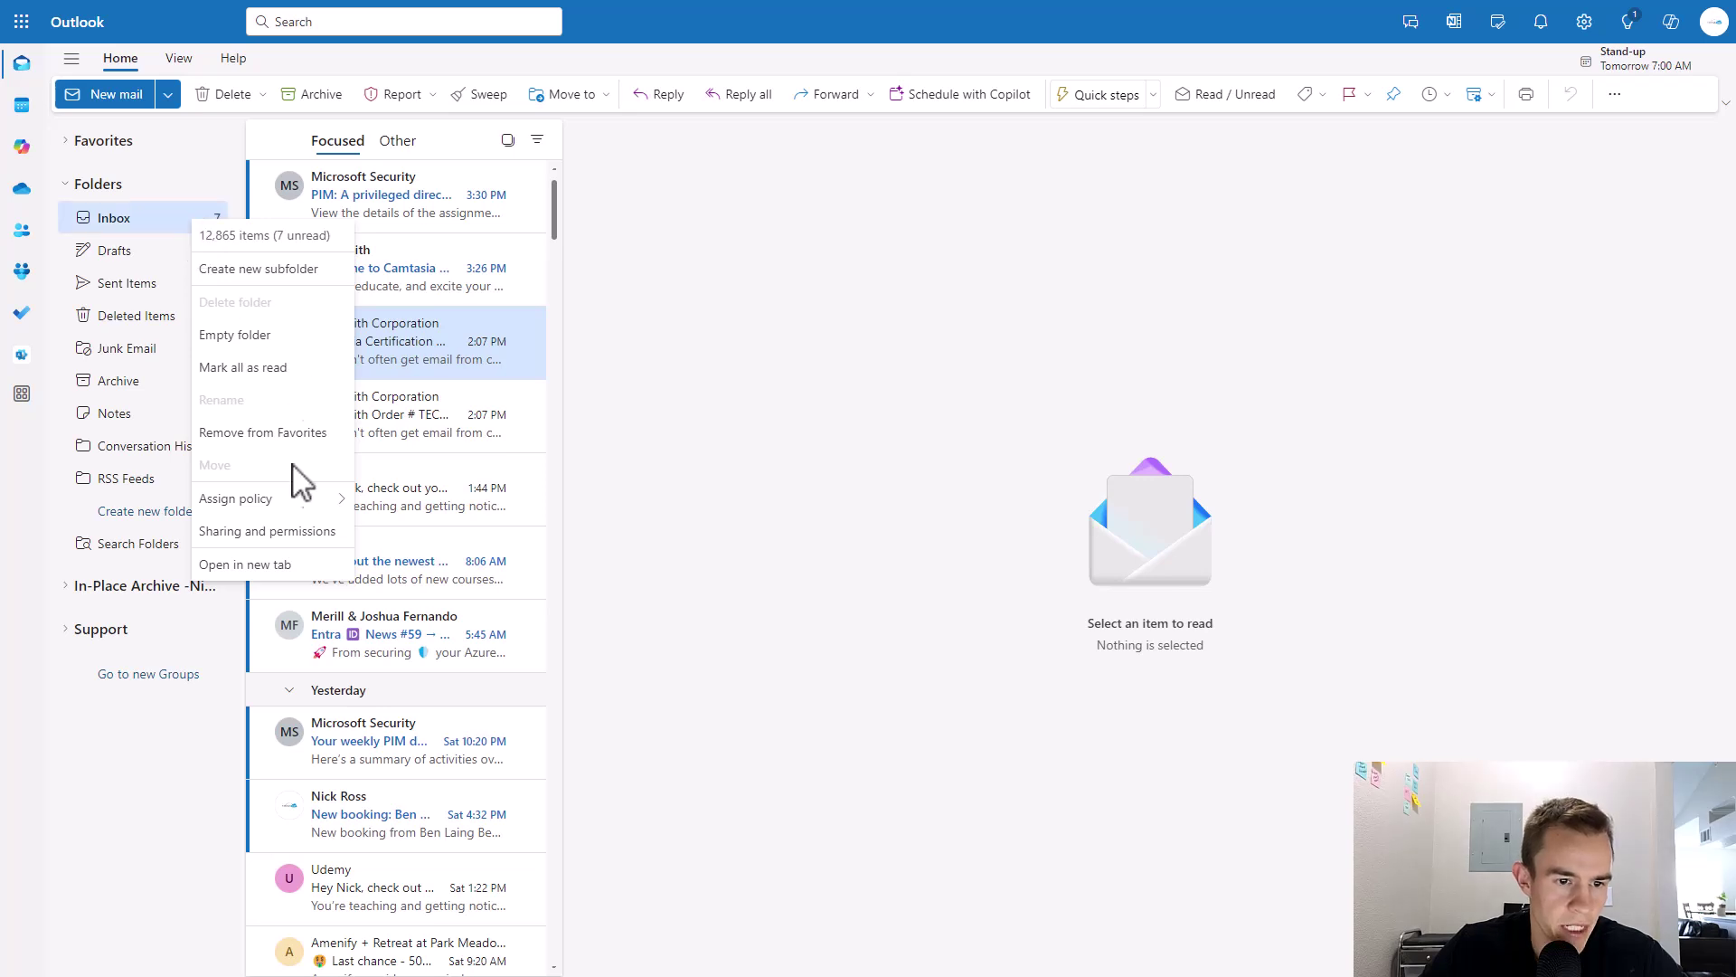
{"action": "mouse_move", "coordinate": [278, 503]}
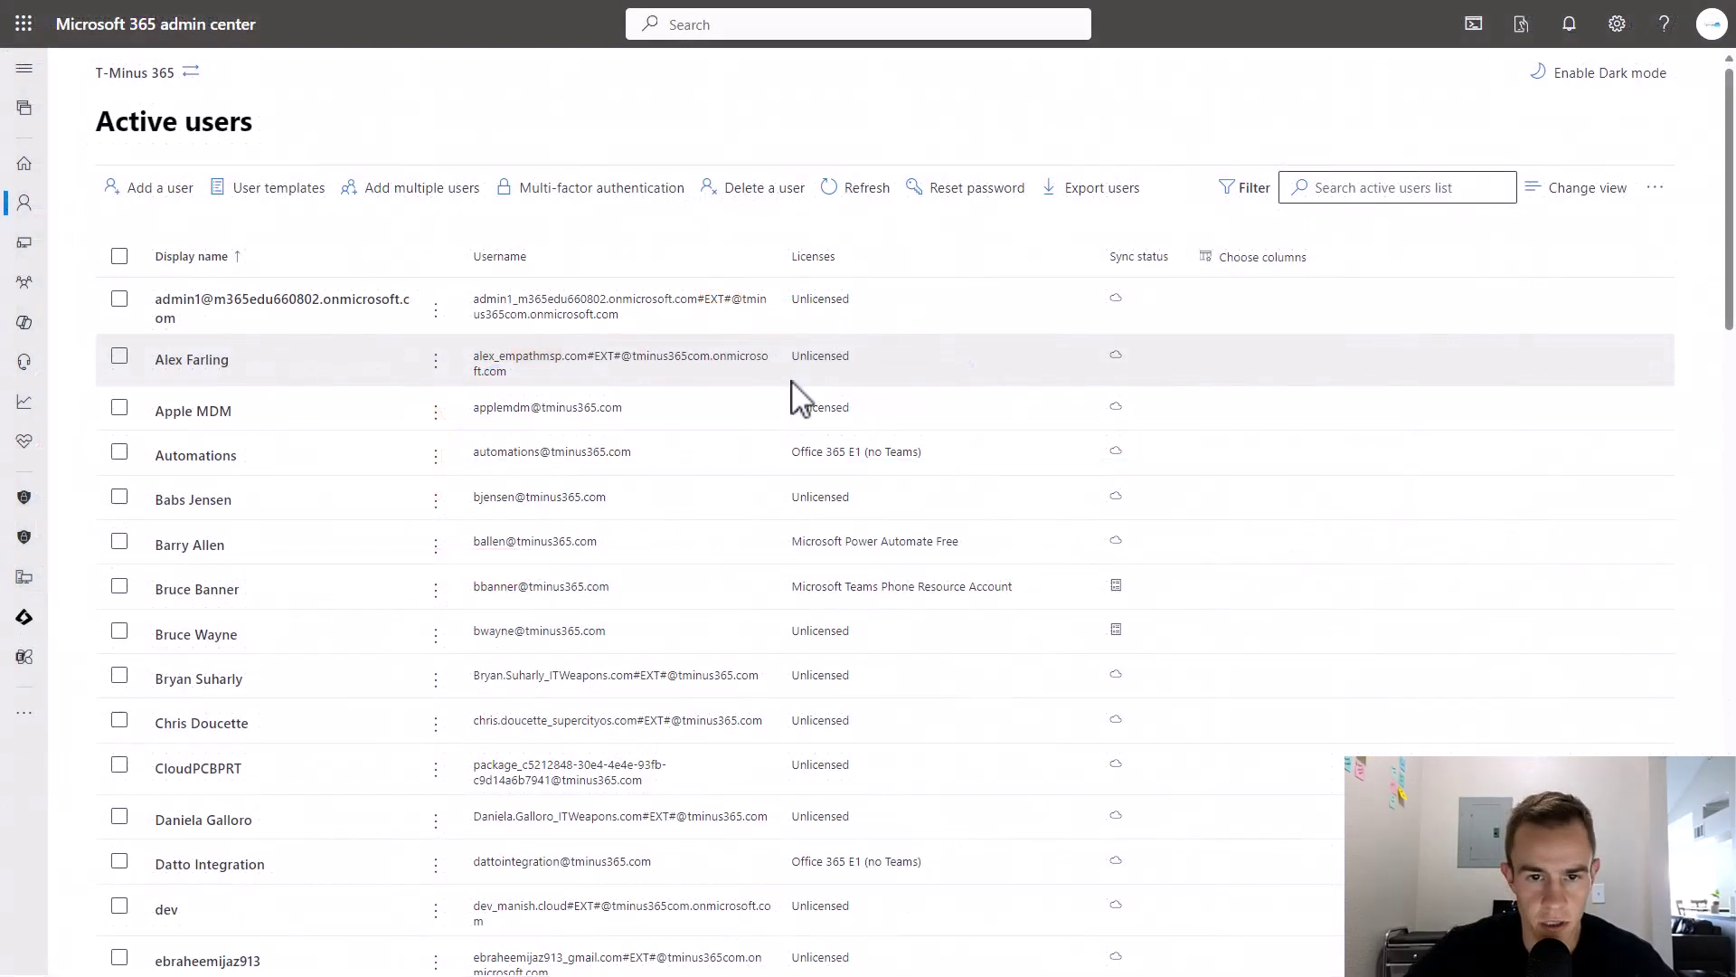
Step: Open the user's Mail details and view the mailbox in Exchange admin center, 3.69 MB of 49.5 GB used
{"action": "scroll", "coordinate": [407, 511], "scroll_direction": "down", "scroll_amount": 1}
{"action": "scroll", "coordinate": [407, 525], "scroll_direction": "down", "scroll_amount": 8}
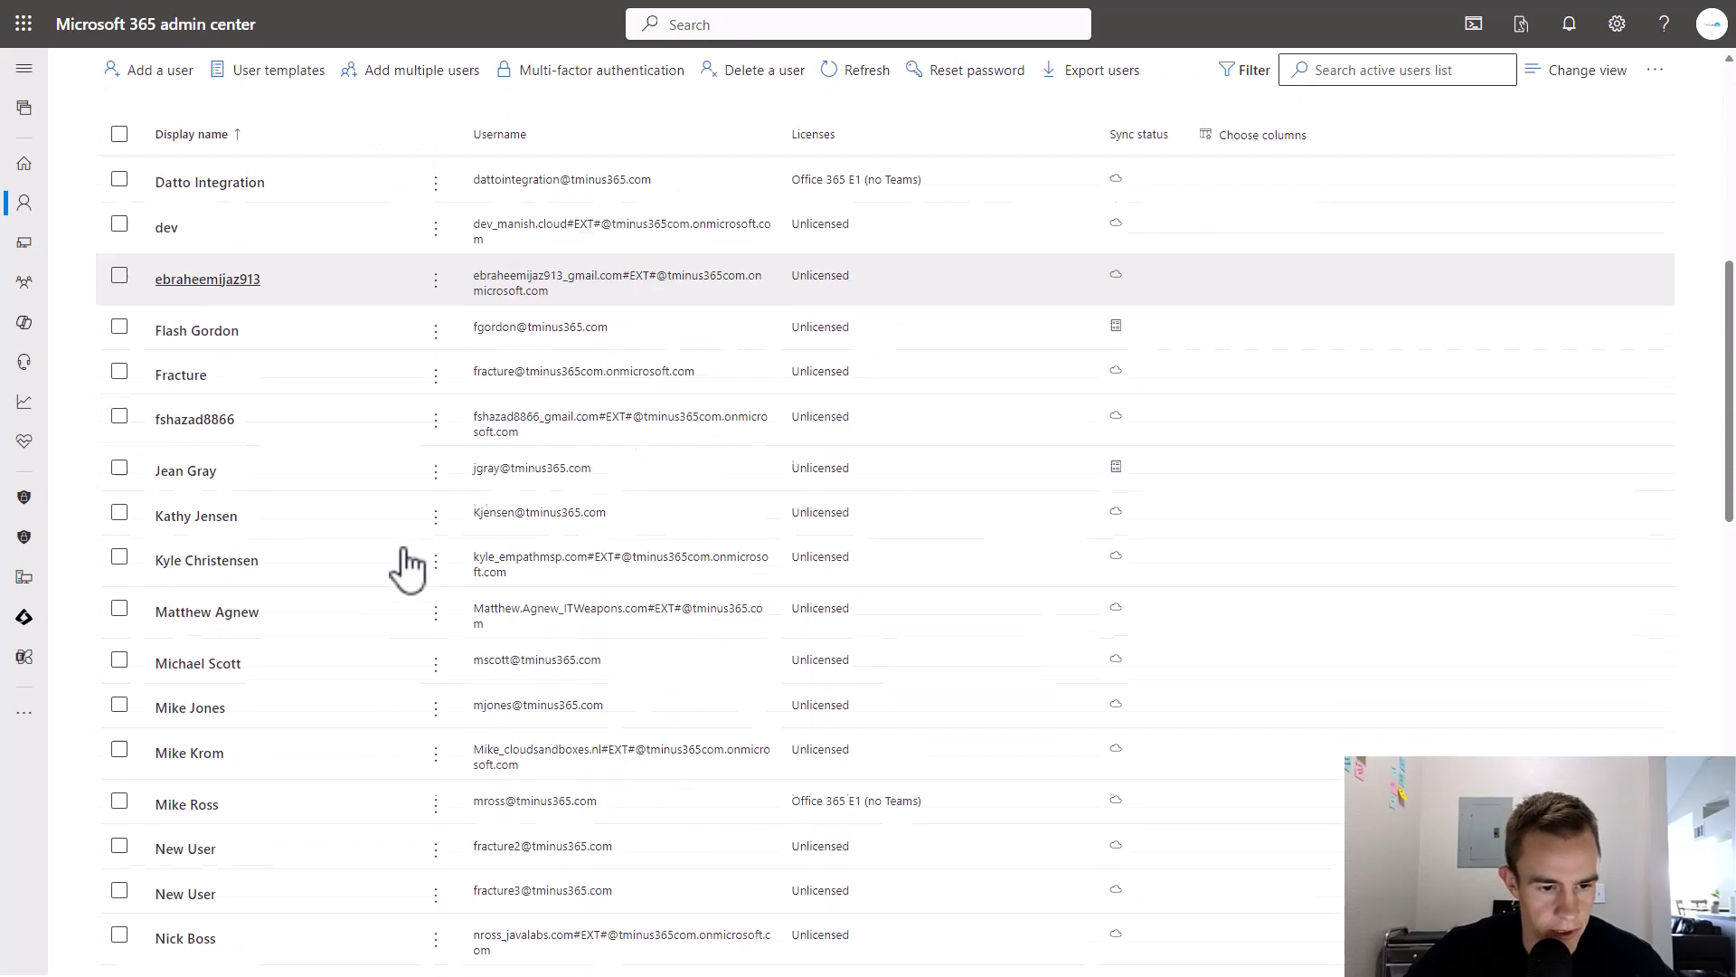
{"action": "left_click", "coordinate": [234, 587]}
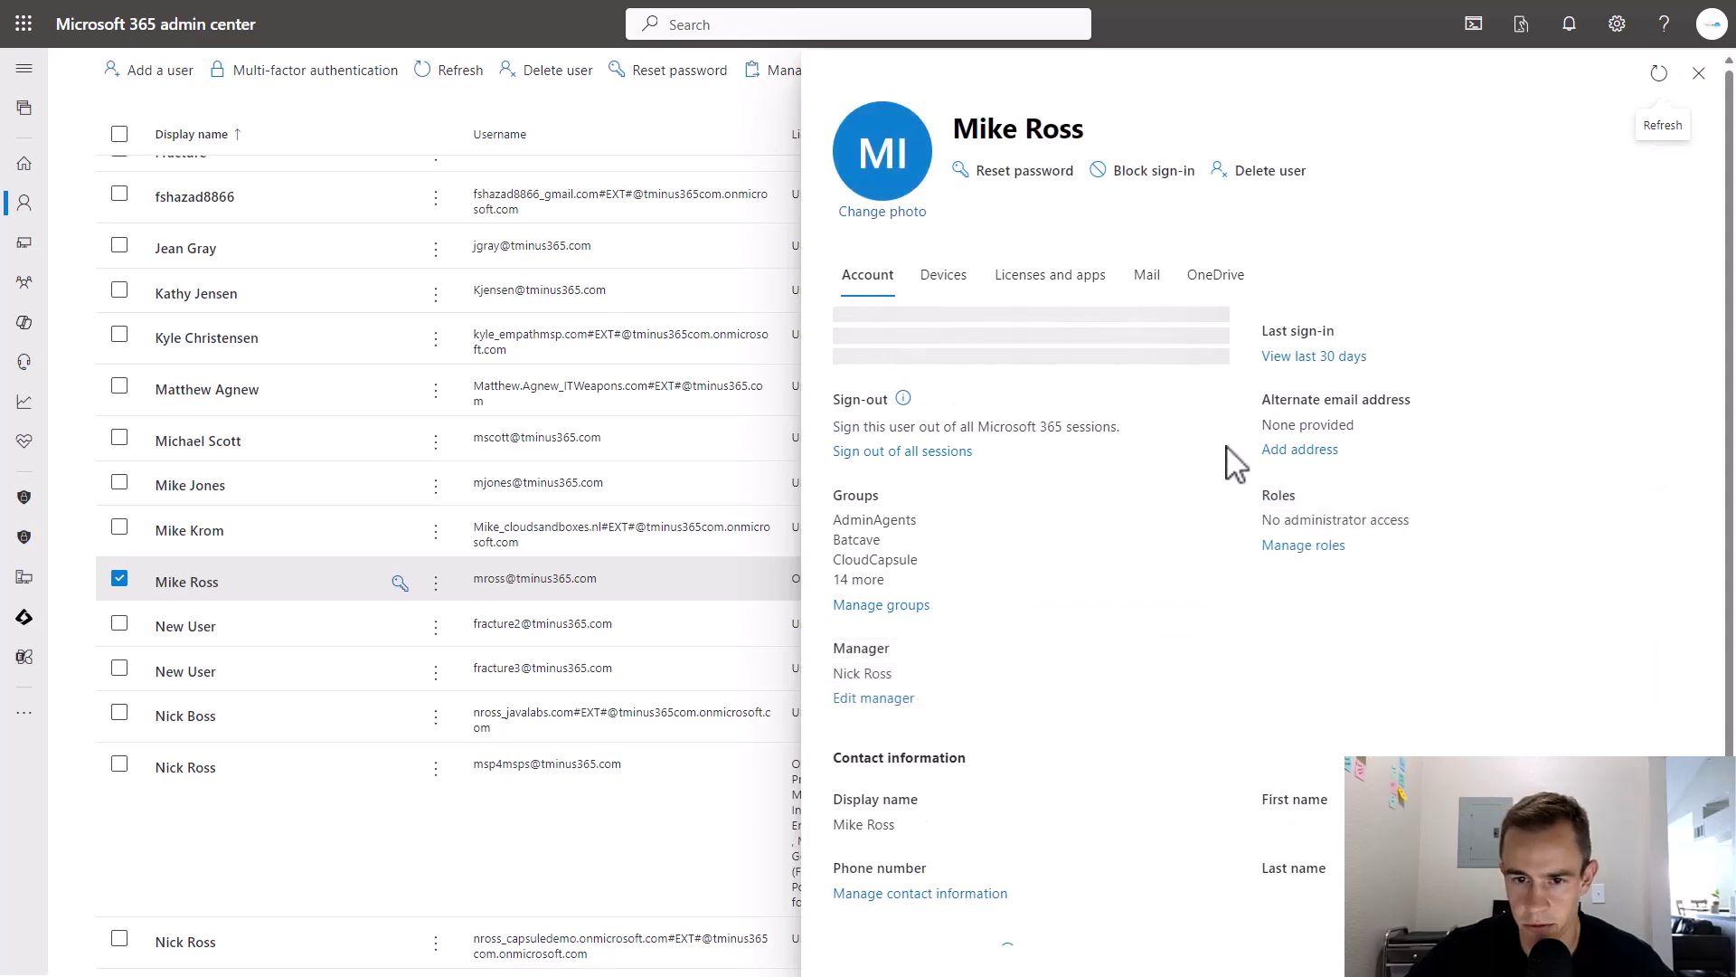
{"action": "left_click", "coordinate": [1147, 276]}
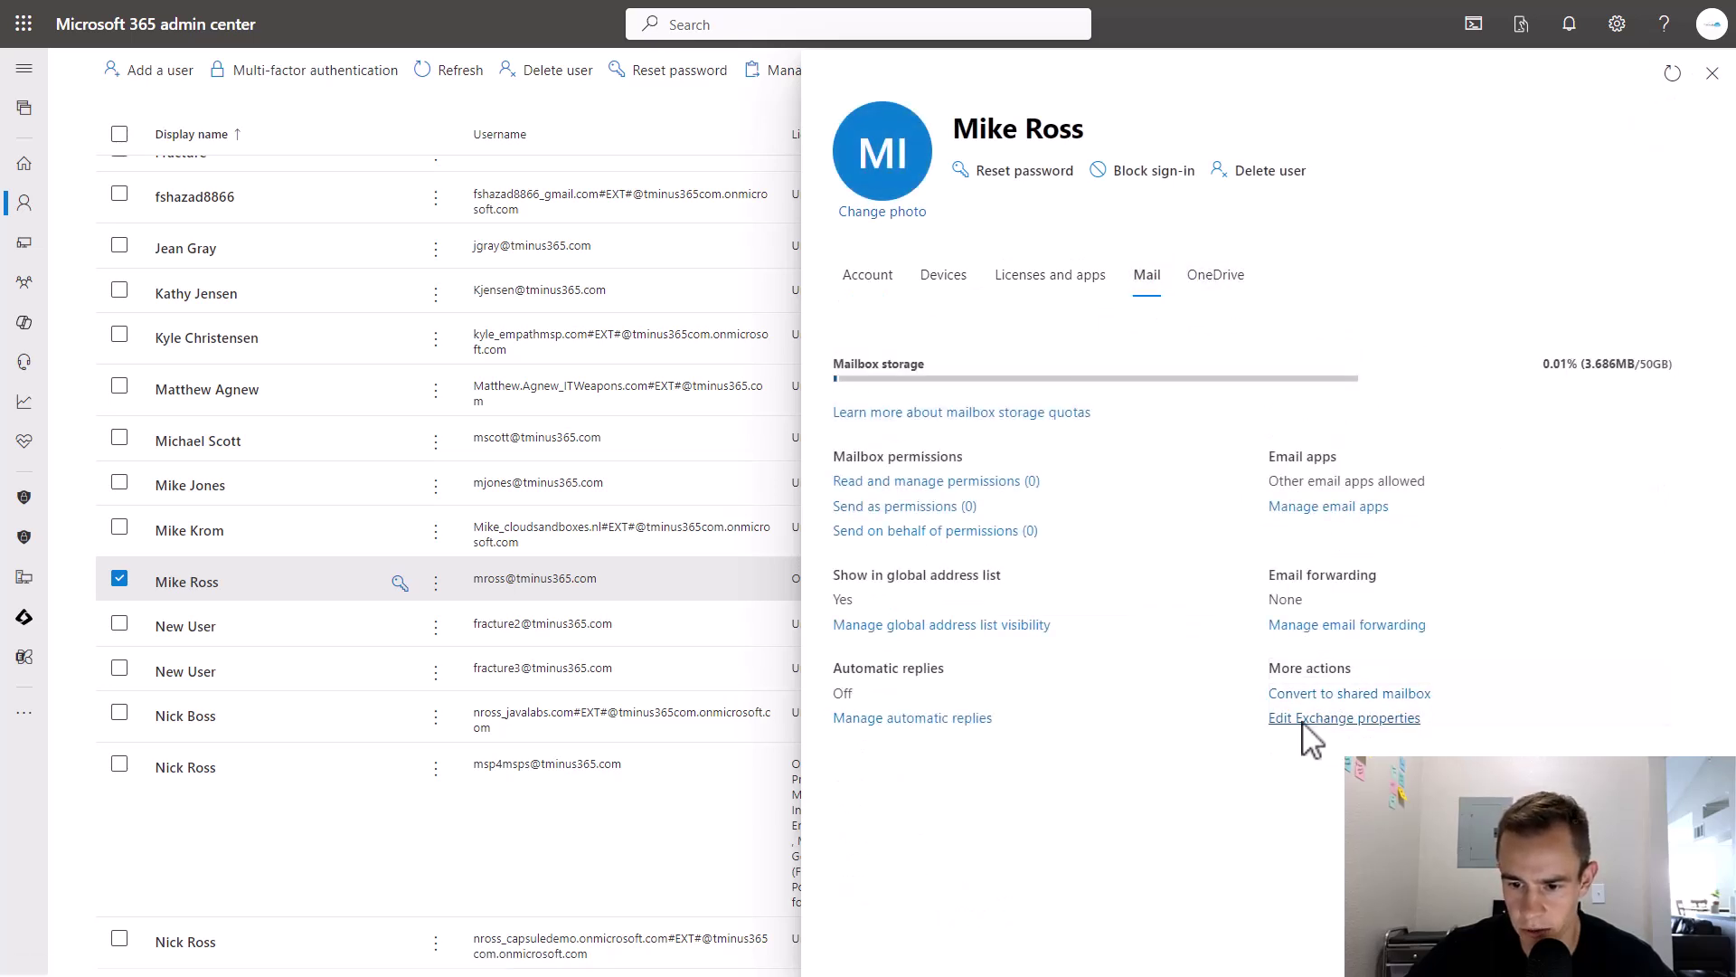
{"action": "left_click", "coordinate": [1304, 719]}
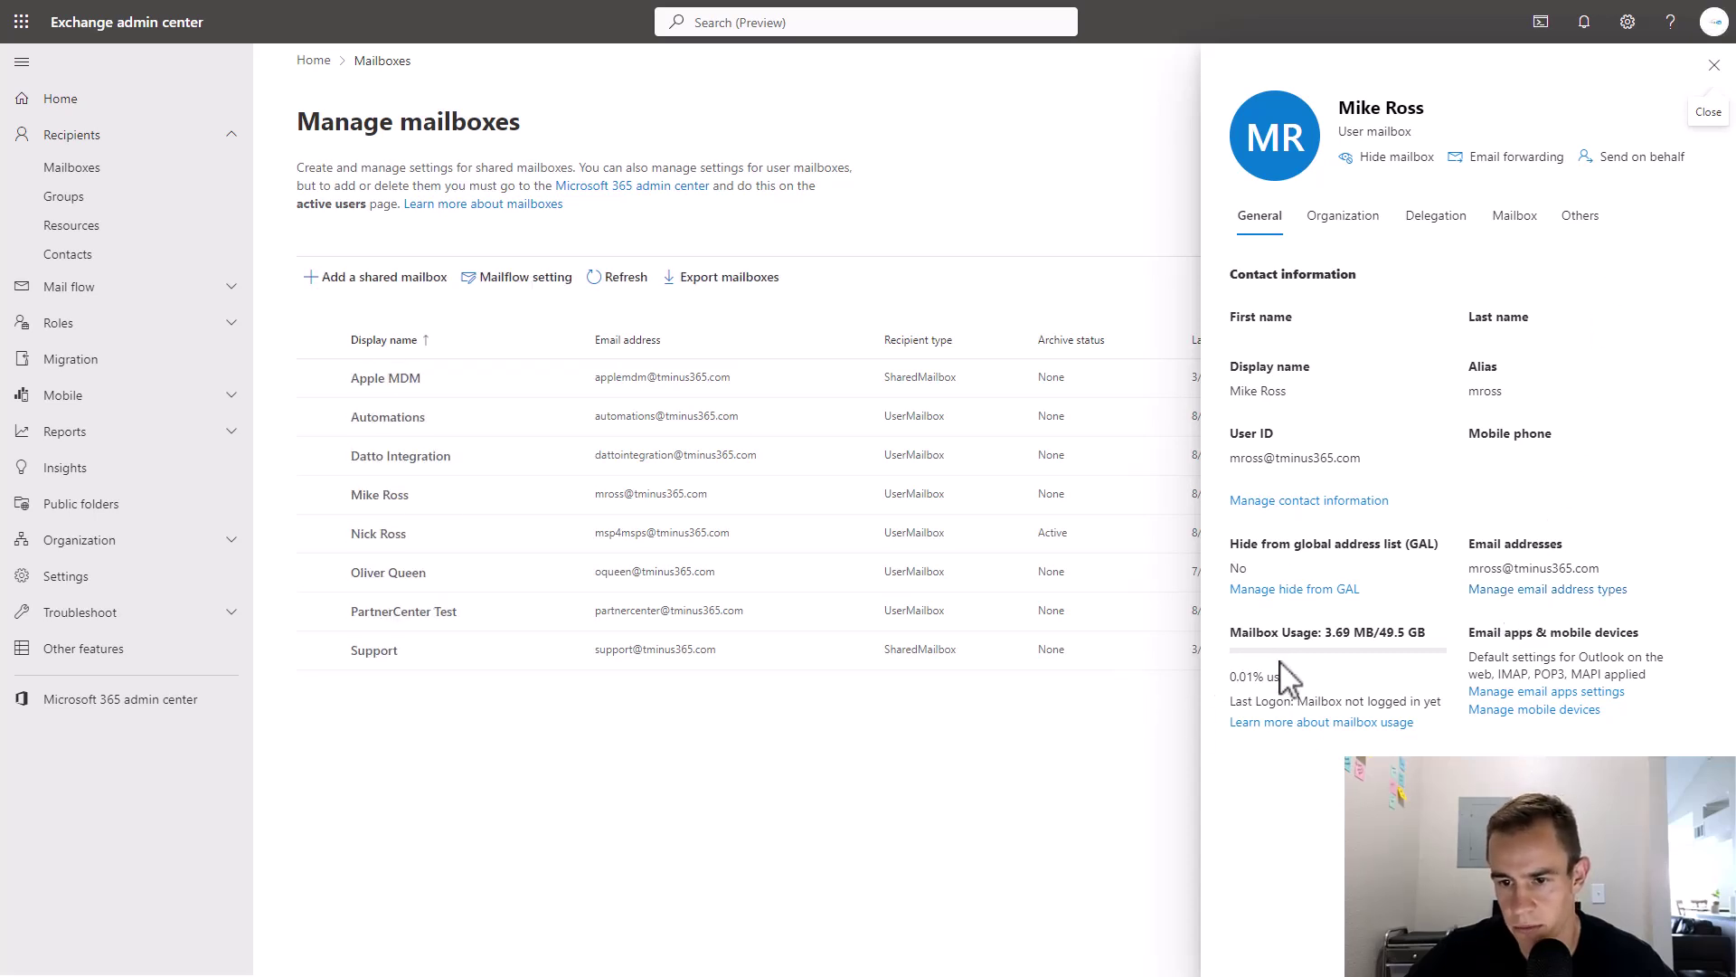
Step: Check the first mailbox's archive under Others, which shows Disabled
{"action": "left_click", "coordinate": [1573, 221]}
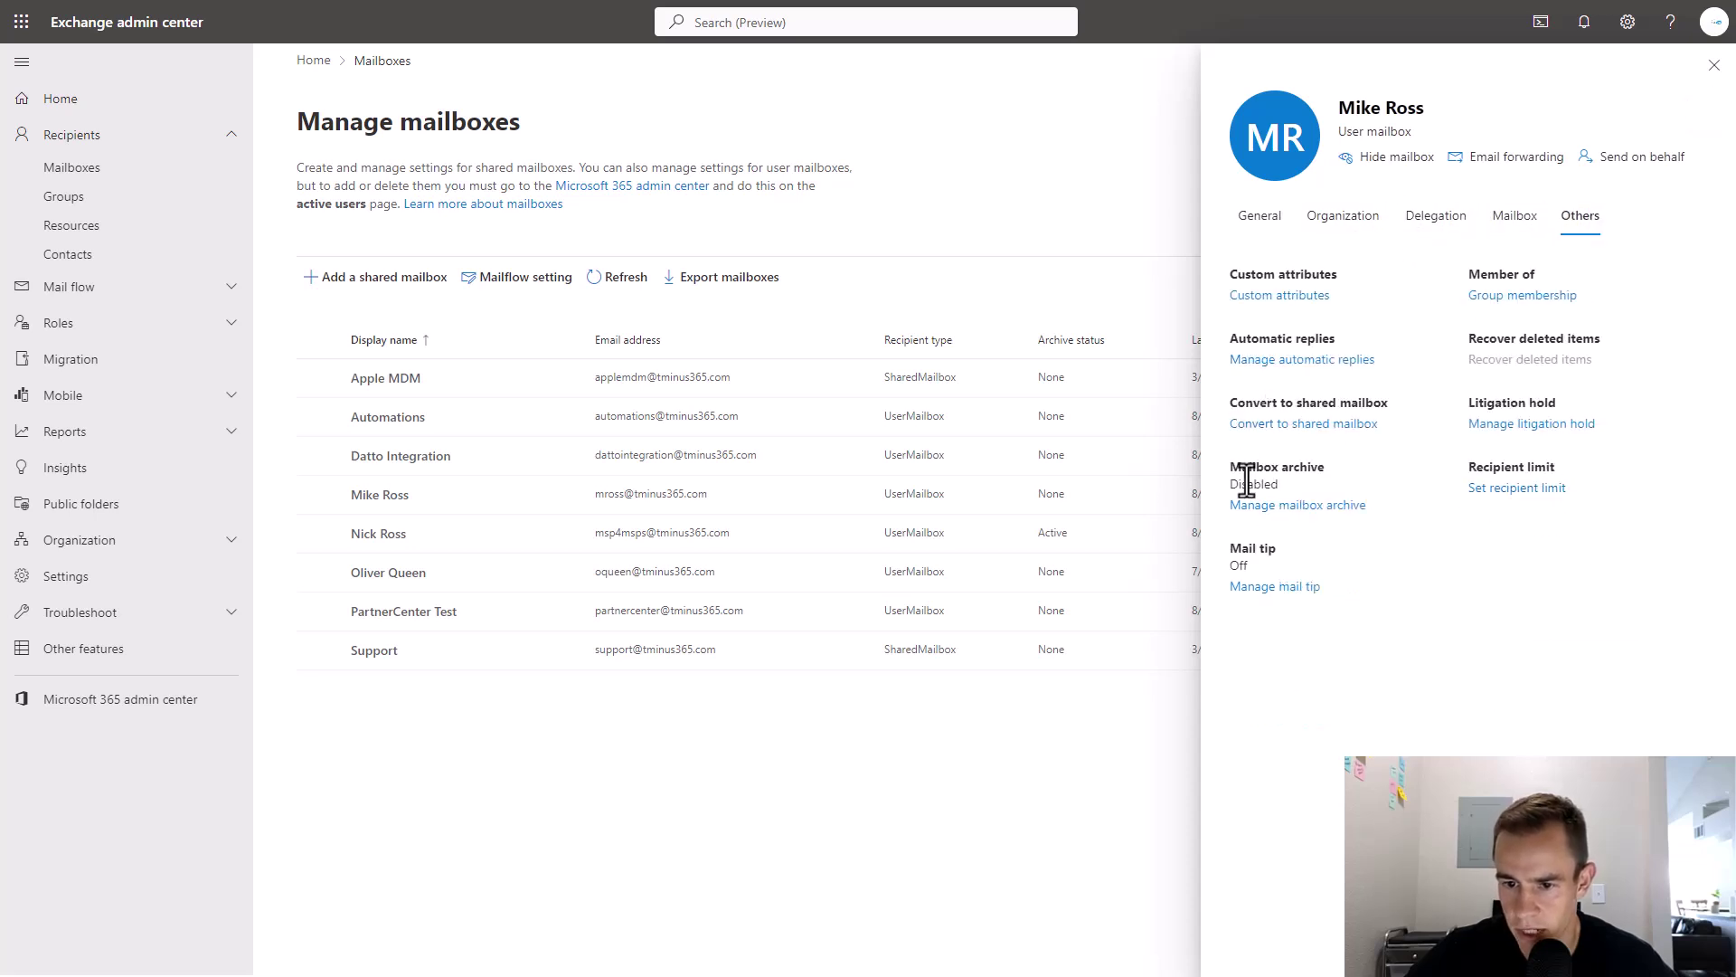
{"action": "left_click", "coordinate": [1291, 507]}
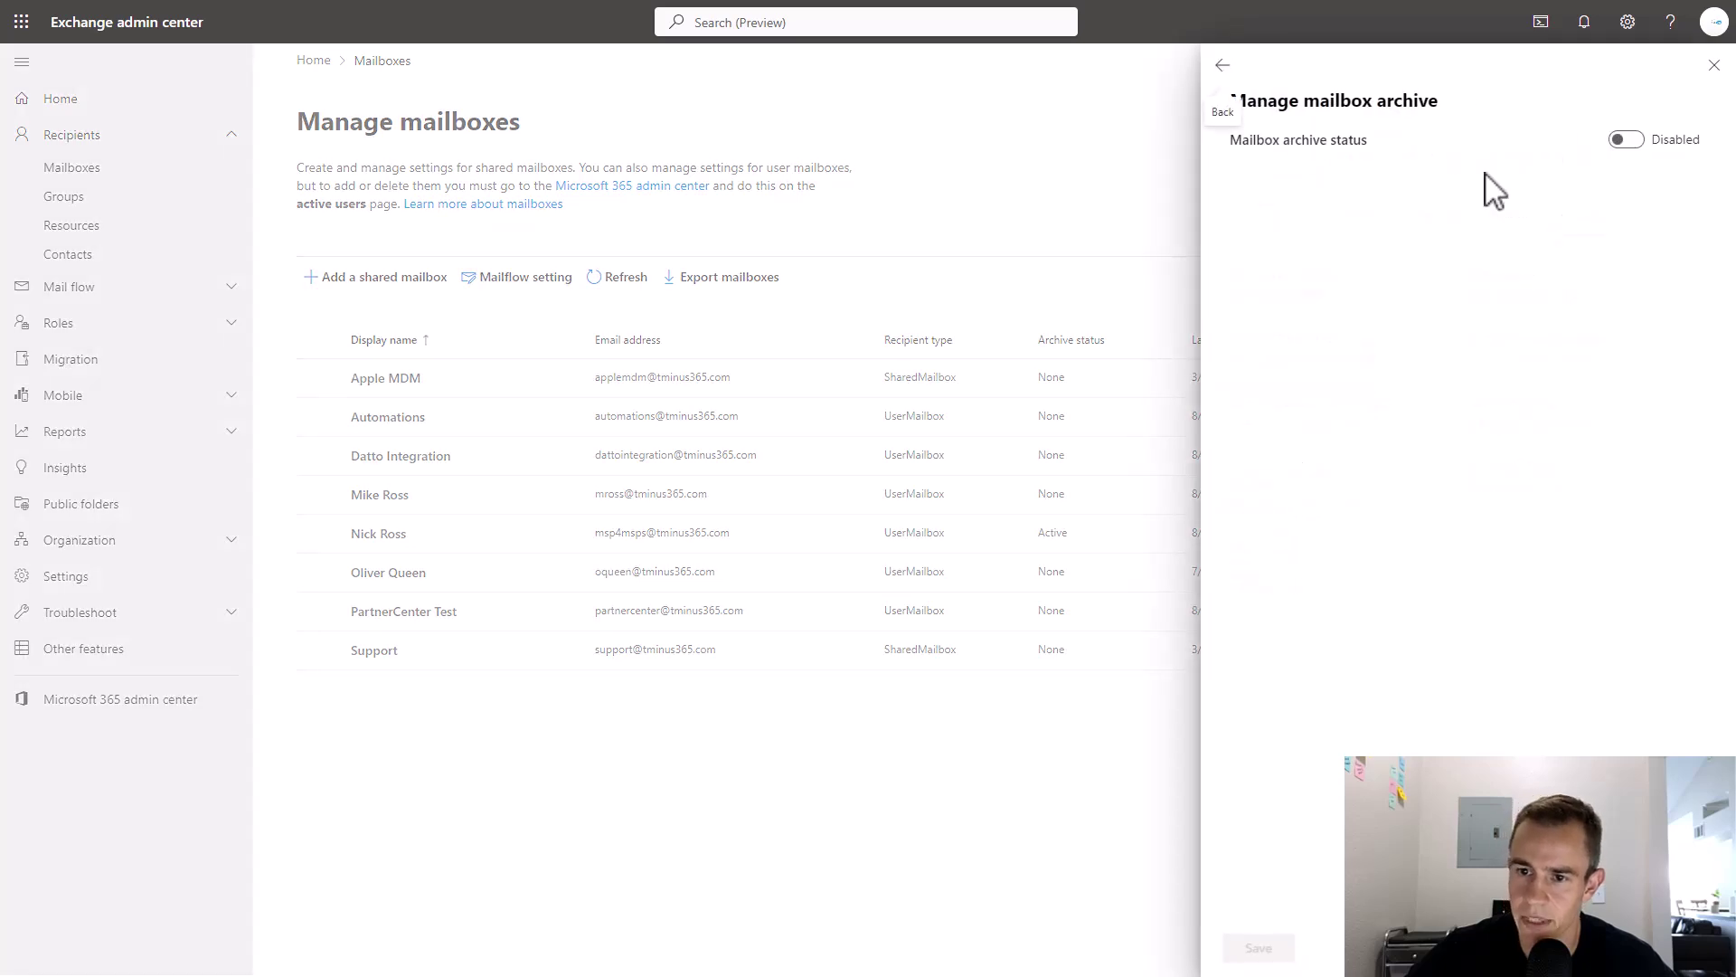
{"action": "left_click", "coordinate": [1714, 65]}
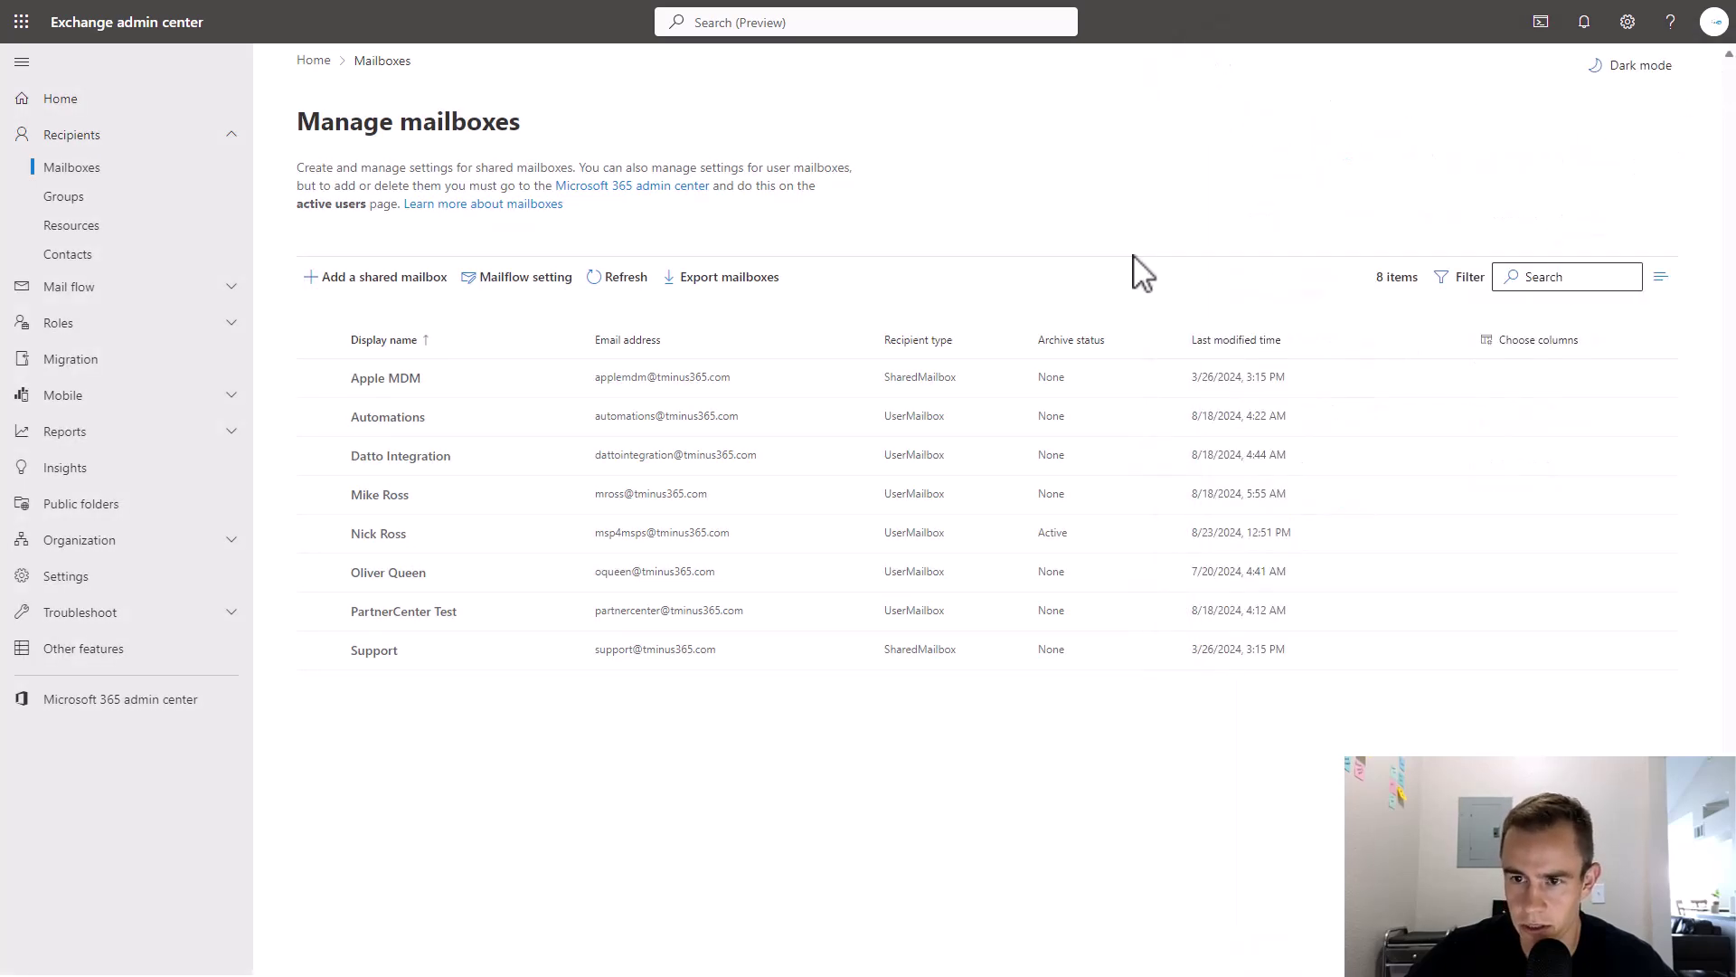
Step: View a second user's mailbox archive, Enabled with 1.61 GB of 100 GB used
{"action": "left_click", "coordinate": [384, 539]}
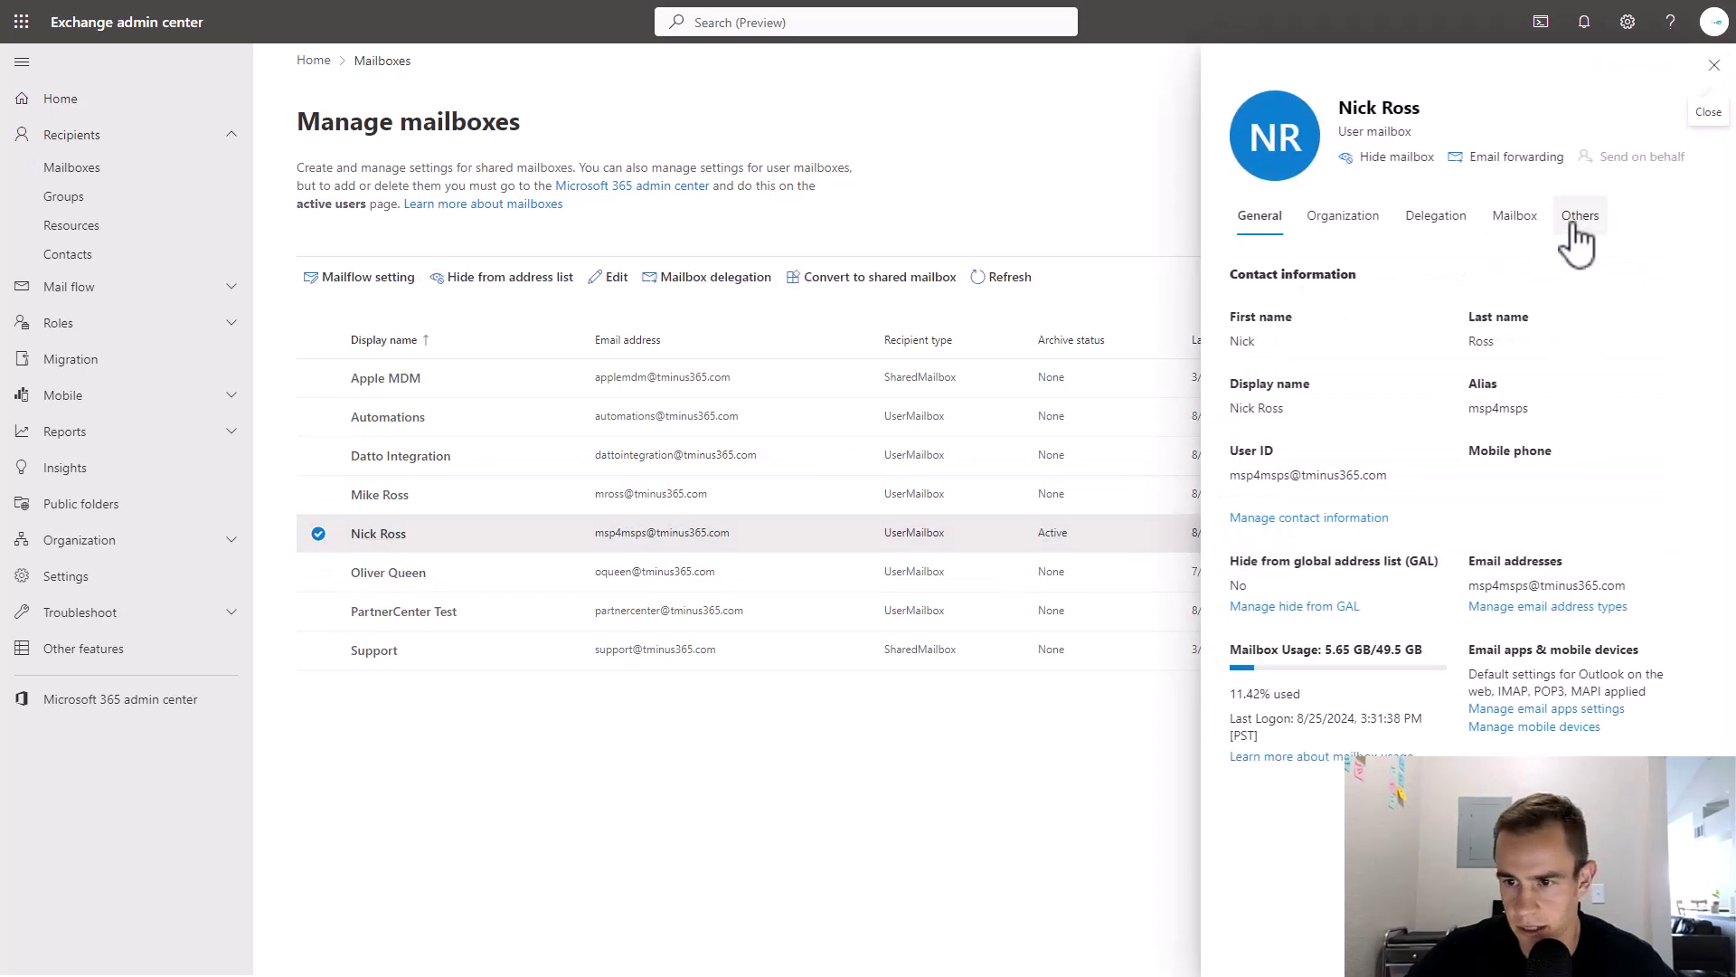
{"action": "left_click", "coordinate": [1581, 217]}
{"action": "left_click", "coordinate": [1282, 509]}
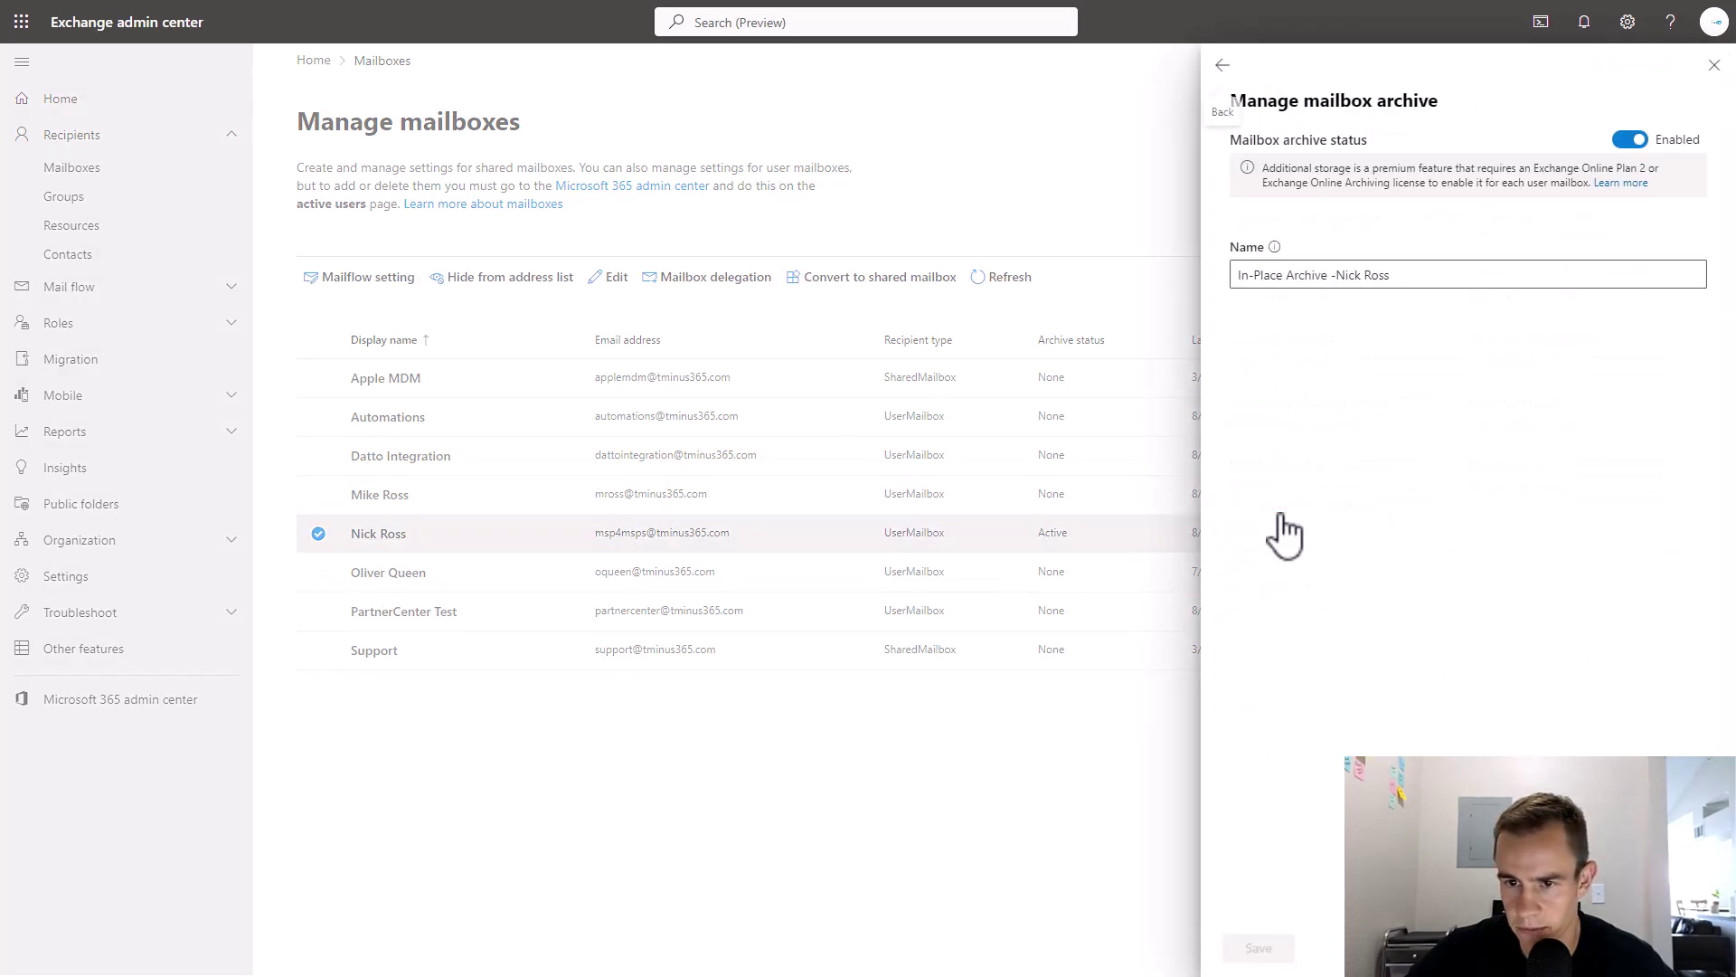
{"action": "left_click_drag", "start_coordinate": [1231, 369], "coordinate": [1435, 411]}
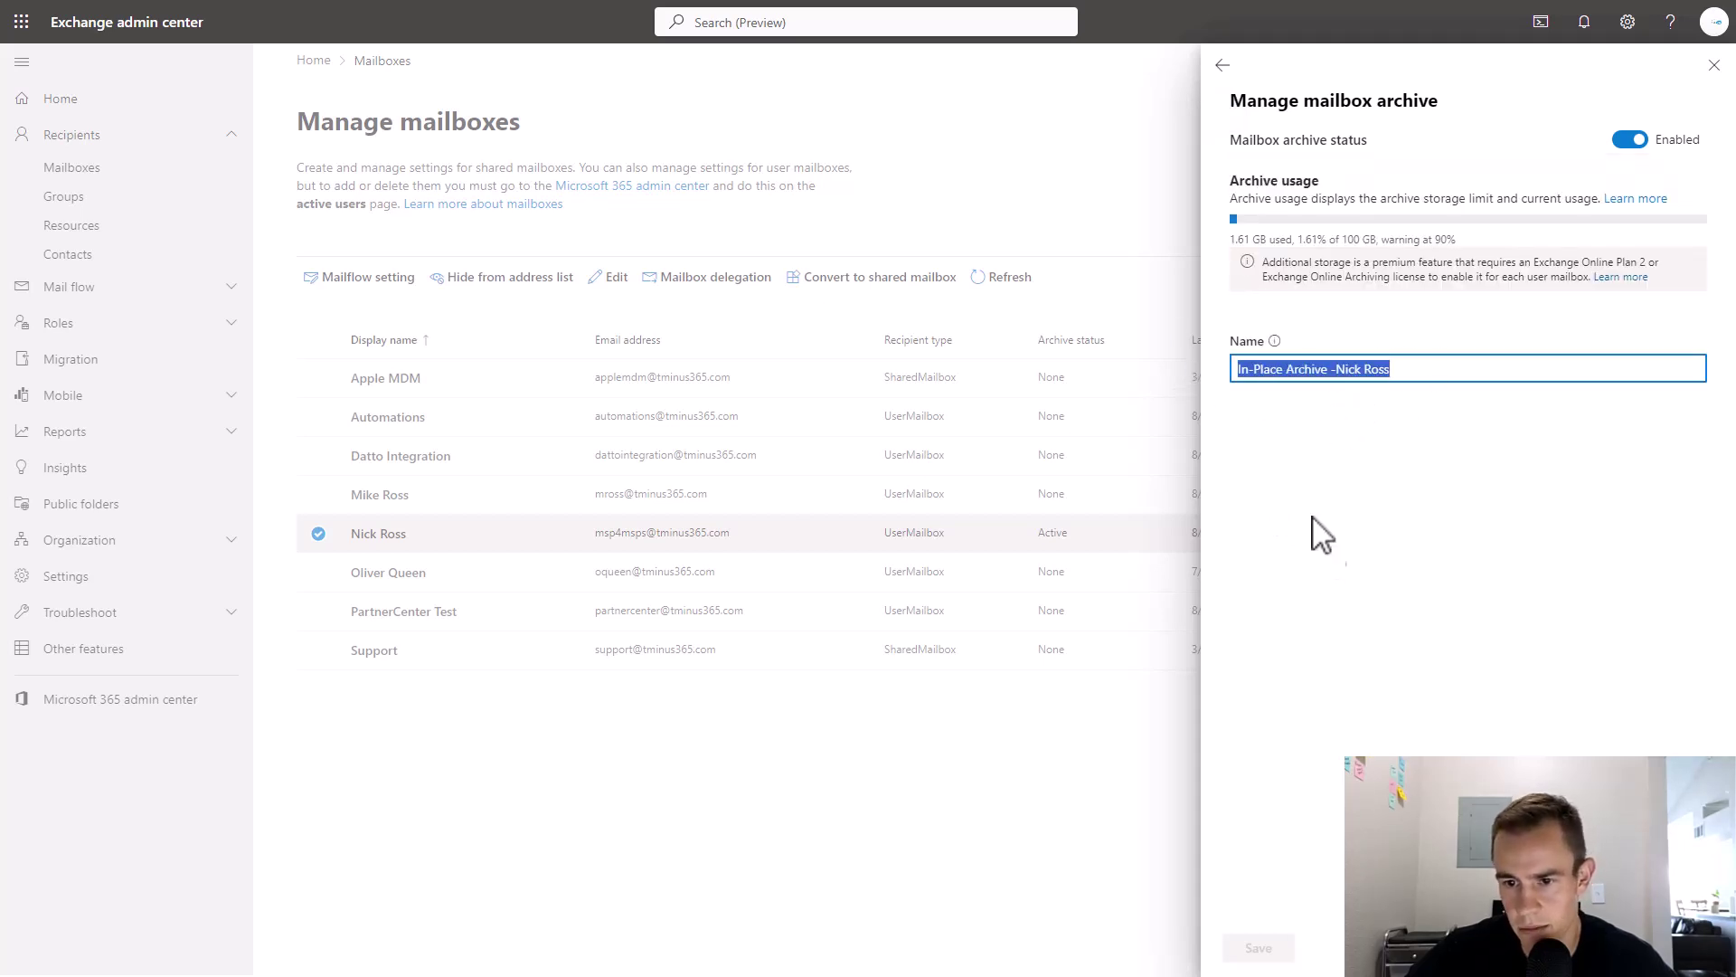
{"action": "left_click", "coordinate": [1326, 562]}
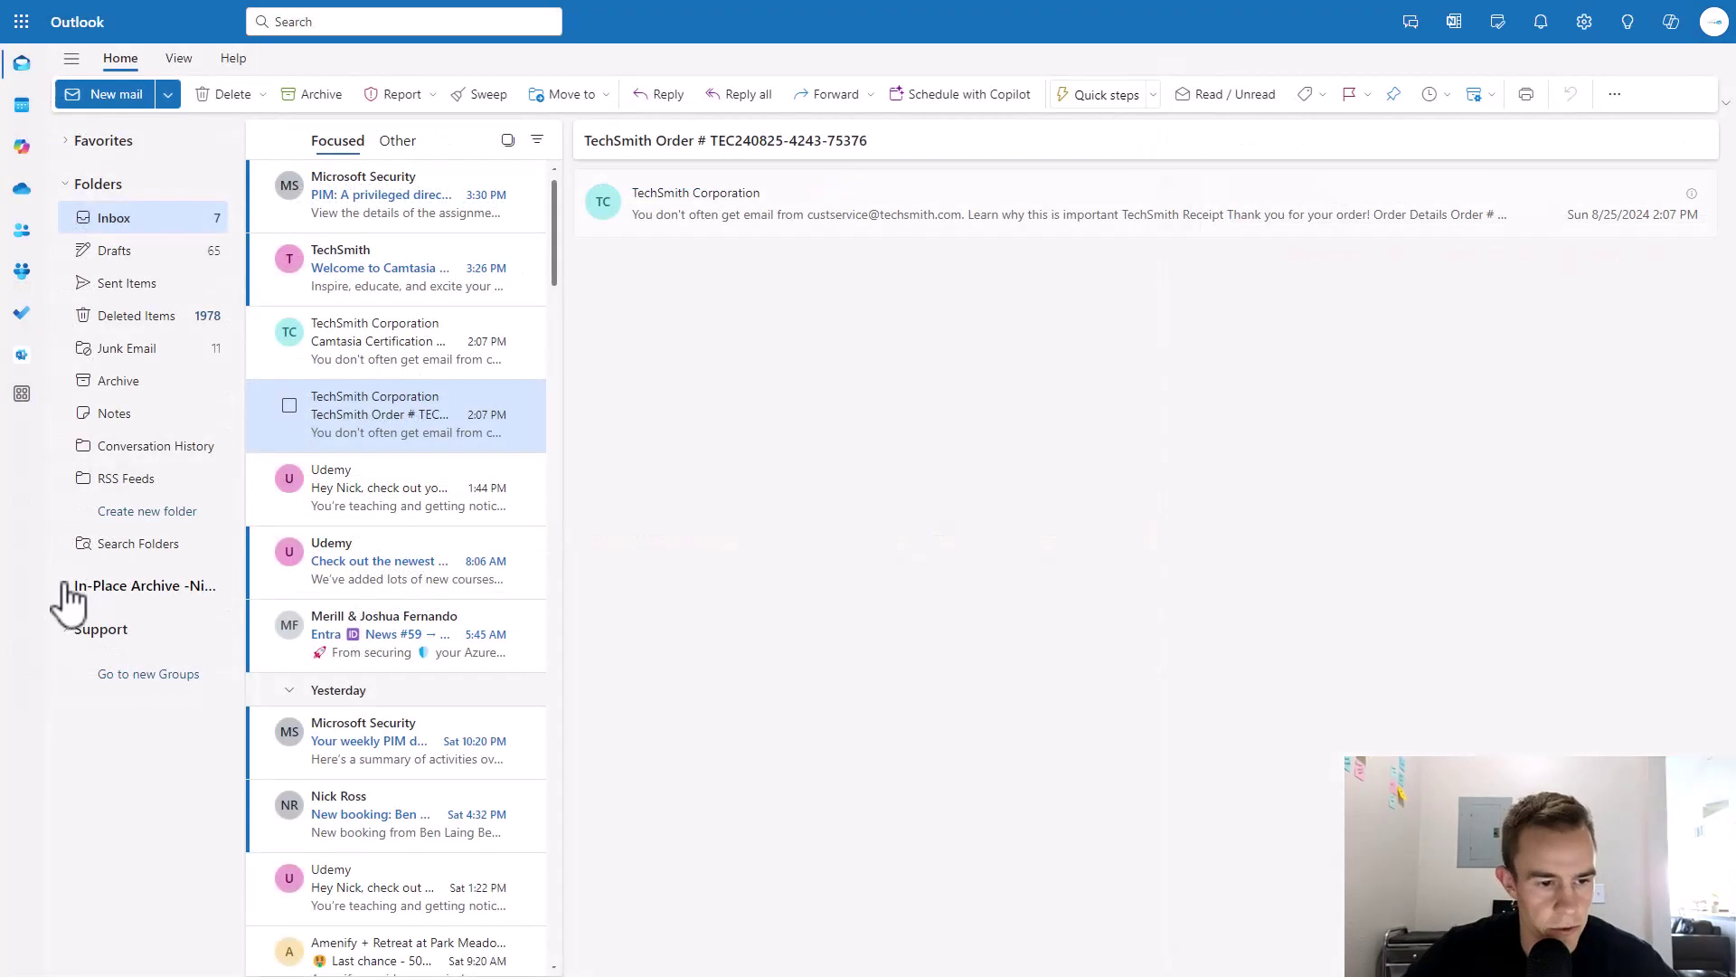
Step: Expand the In-Place Archive to list its Archive, Deleted Items, Drafts, Inbox and other folders
{"action": "left_click", "coordinate": [65, 585]}
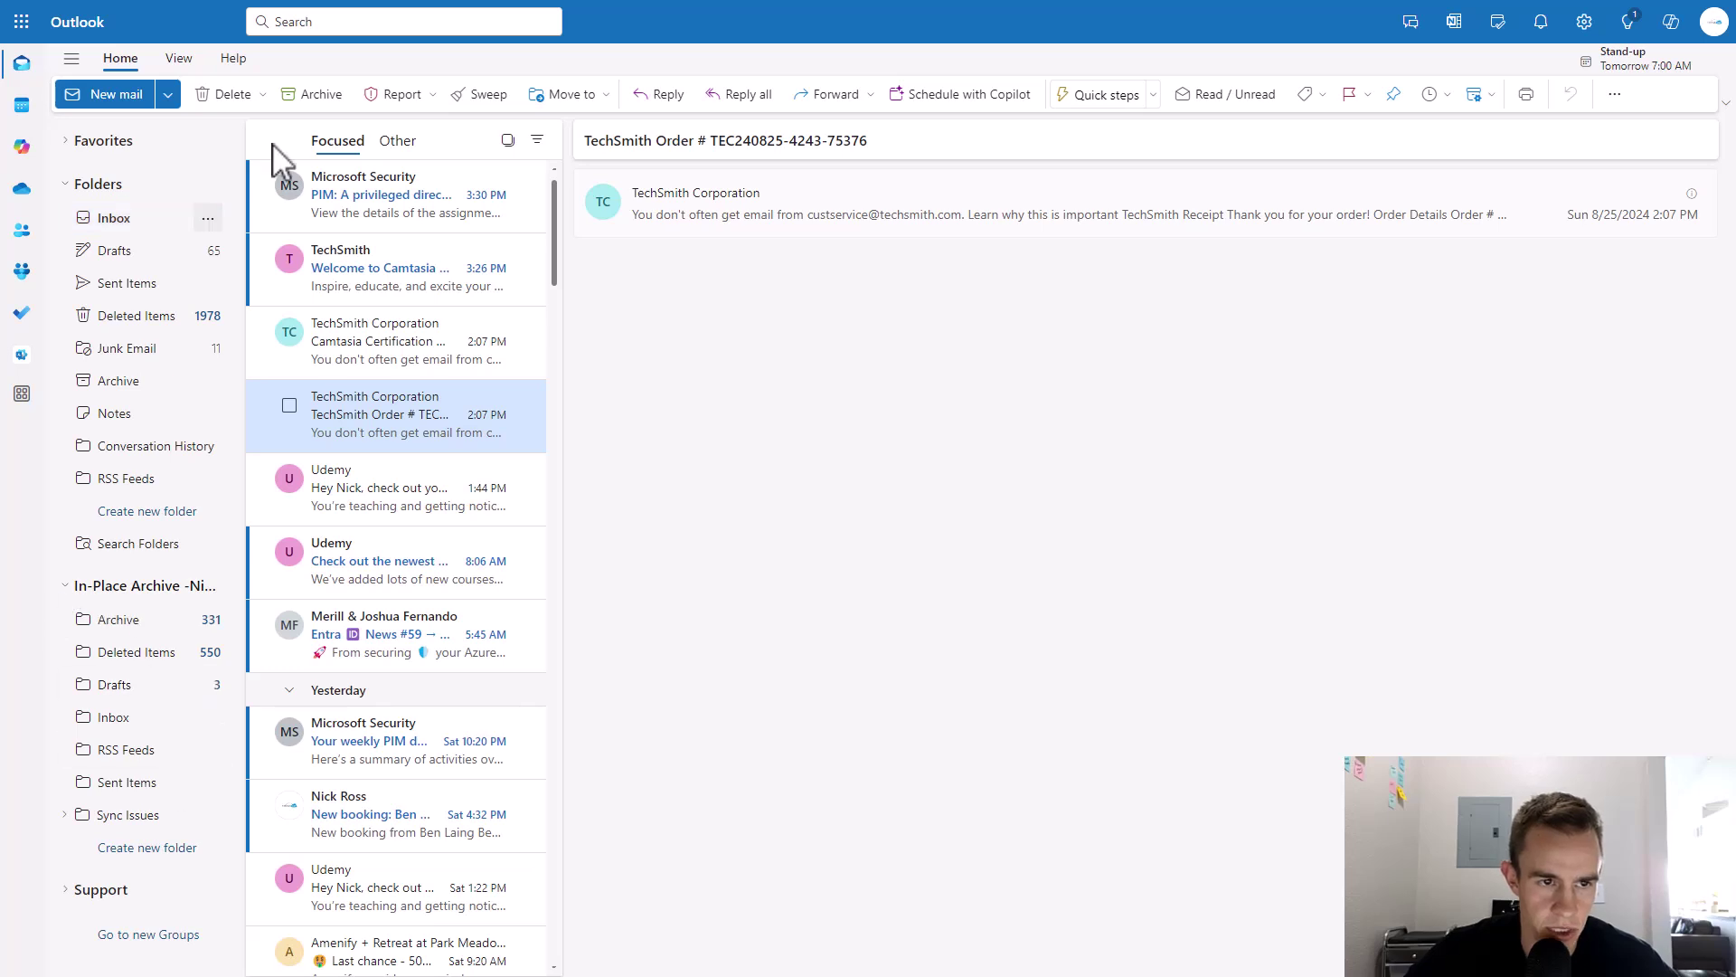
Step: Review the Assign policy options for an archive folder and Sent Items, then dismiss the menu
{"action": "key", "text": "alt+q"}
{"action": "key", "text": "Escape"}
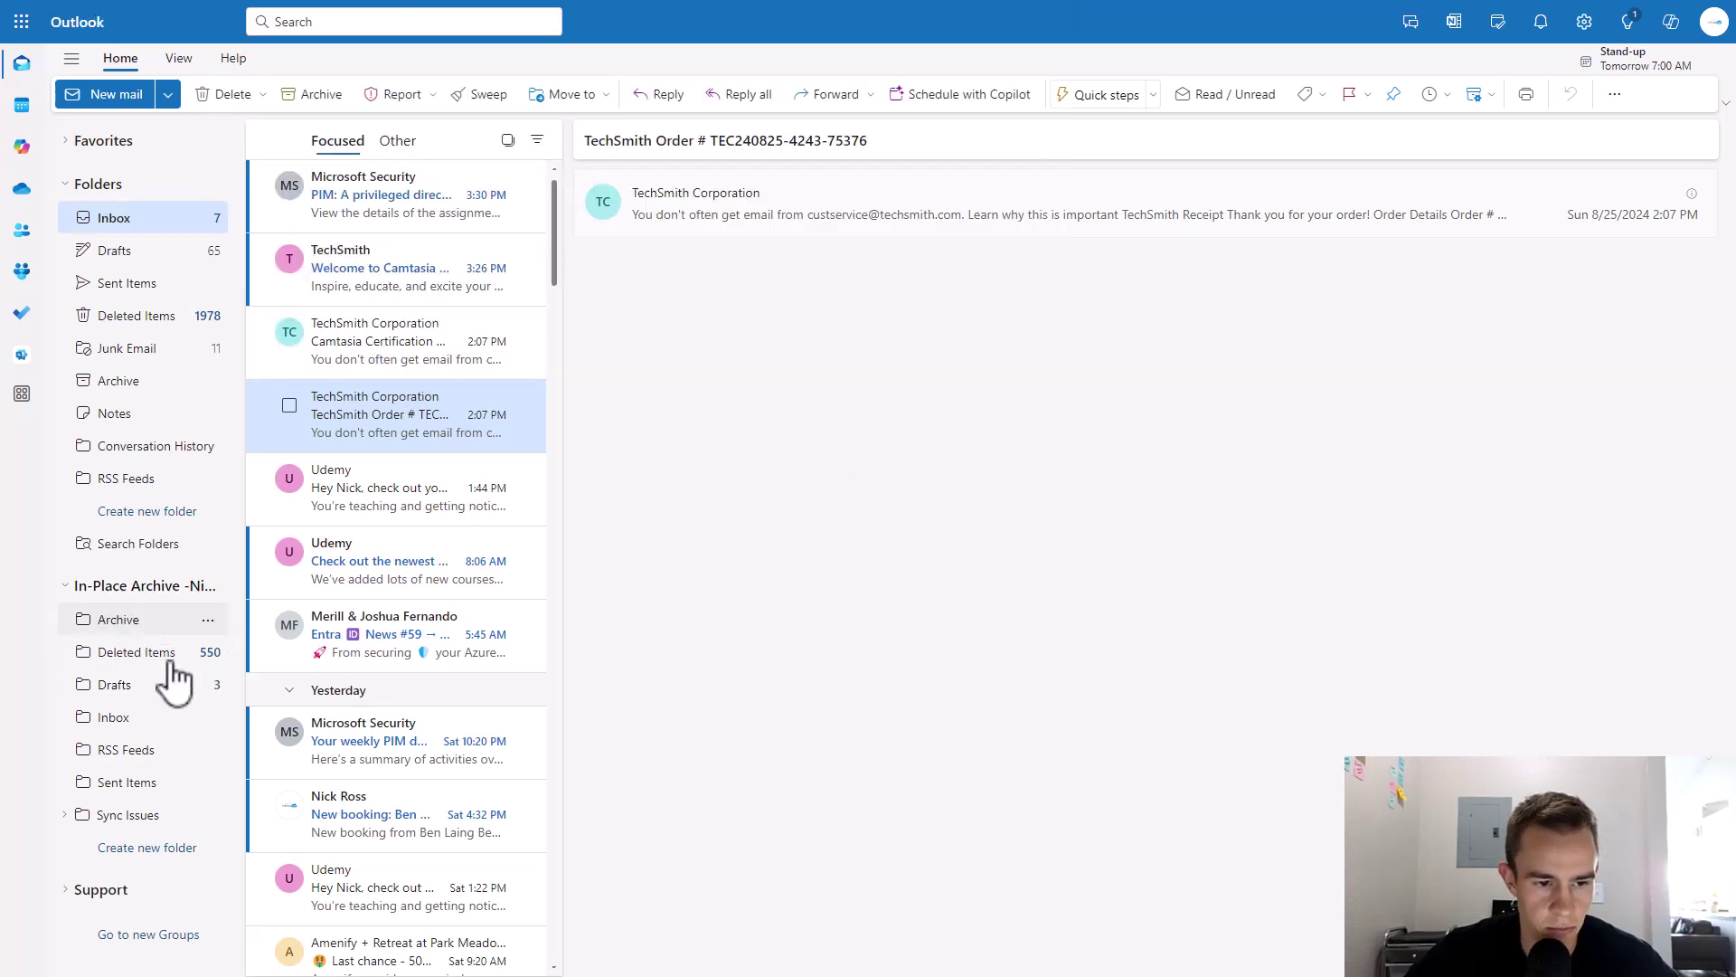
{"action": "right_click", "coordinate": [134, 692]}
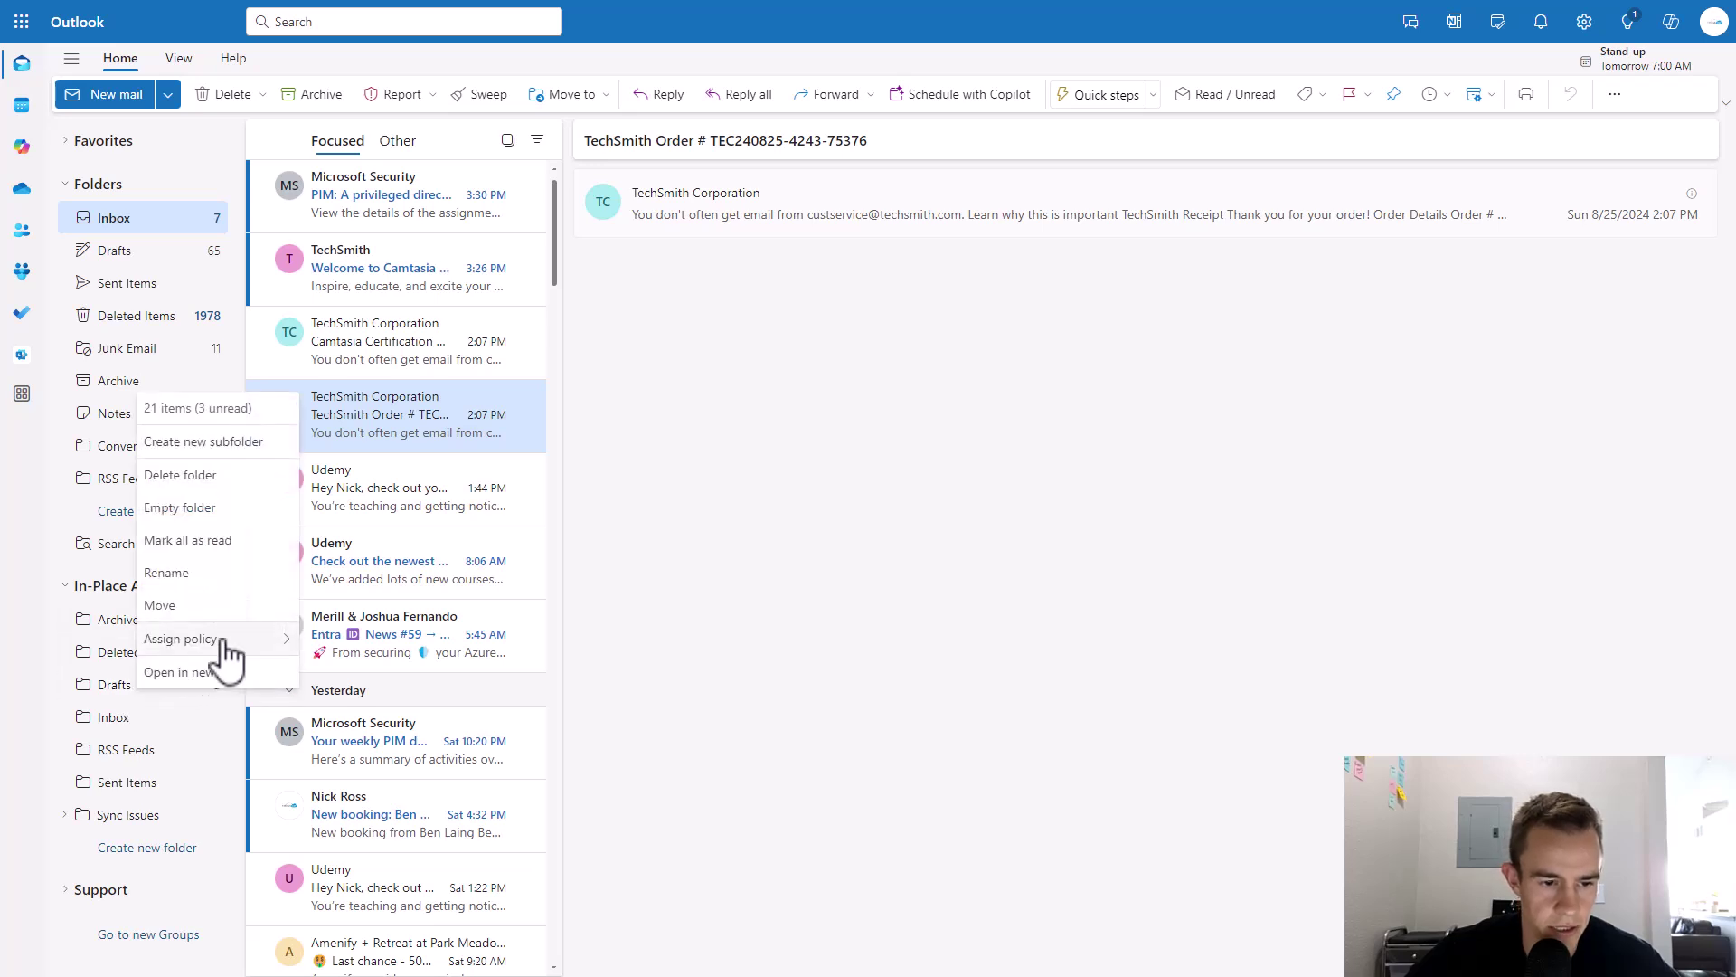
{"action": "mouse_move", "coordinate": [231, 644]}
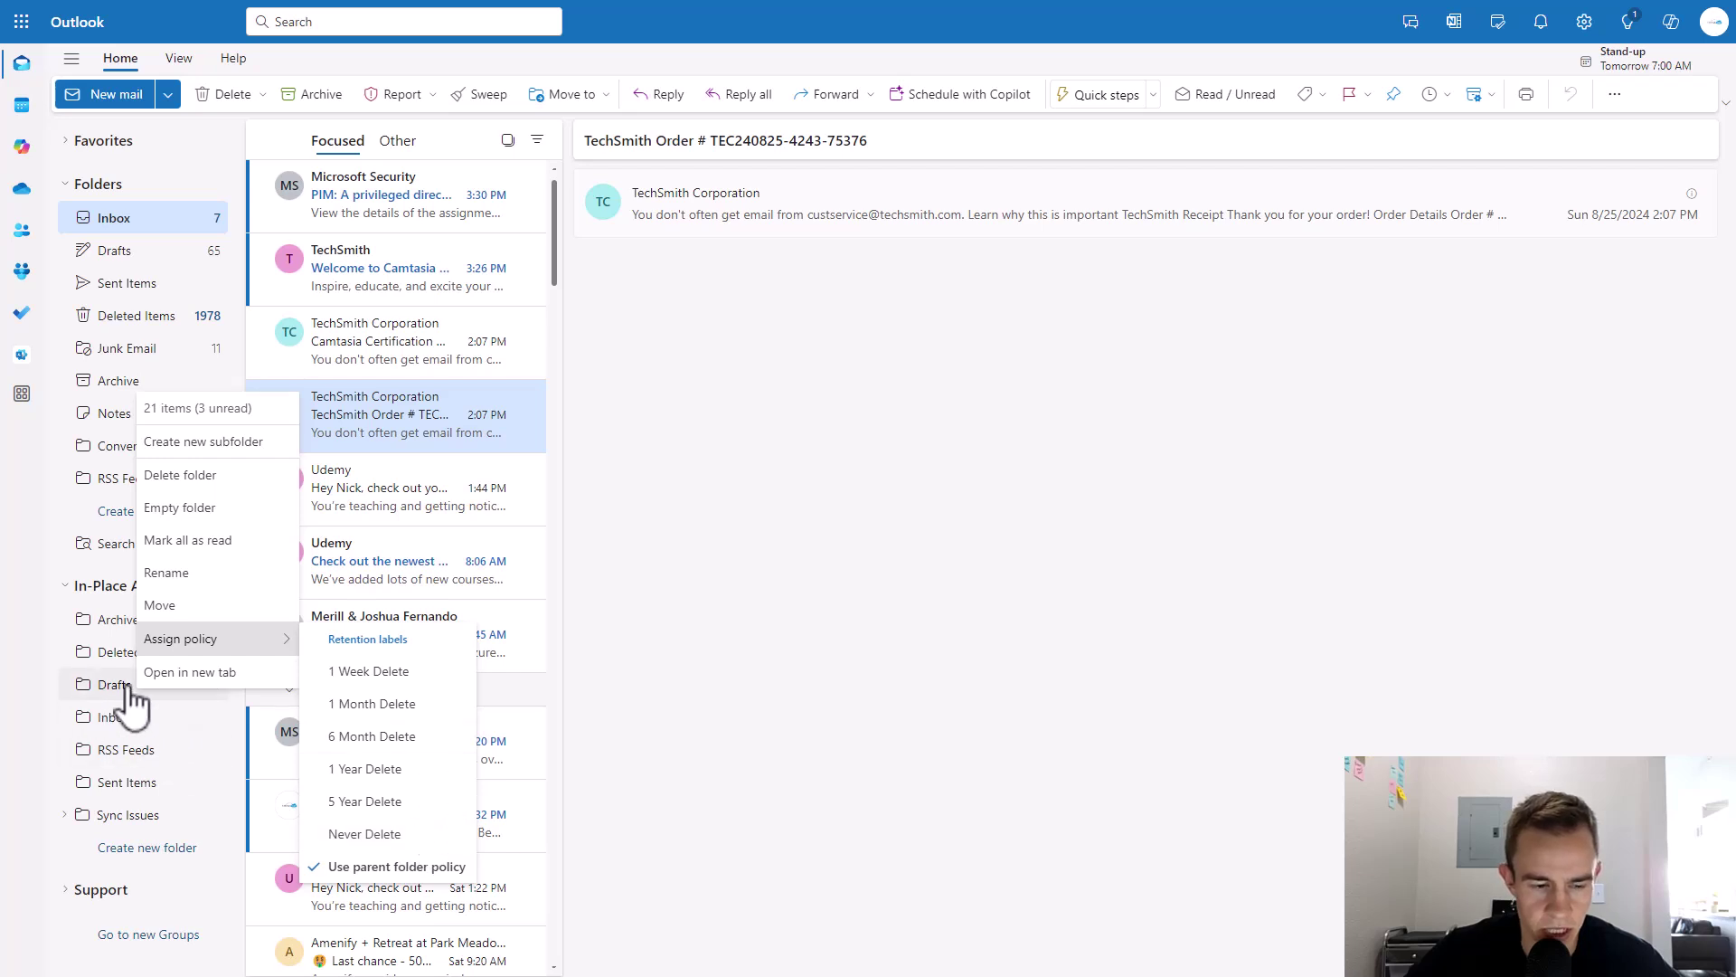
{"action": "right_click", "coordinate": [134, 286]}
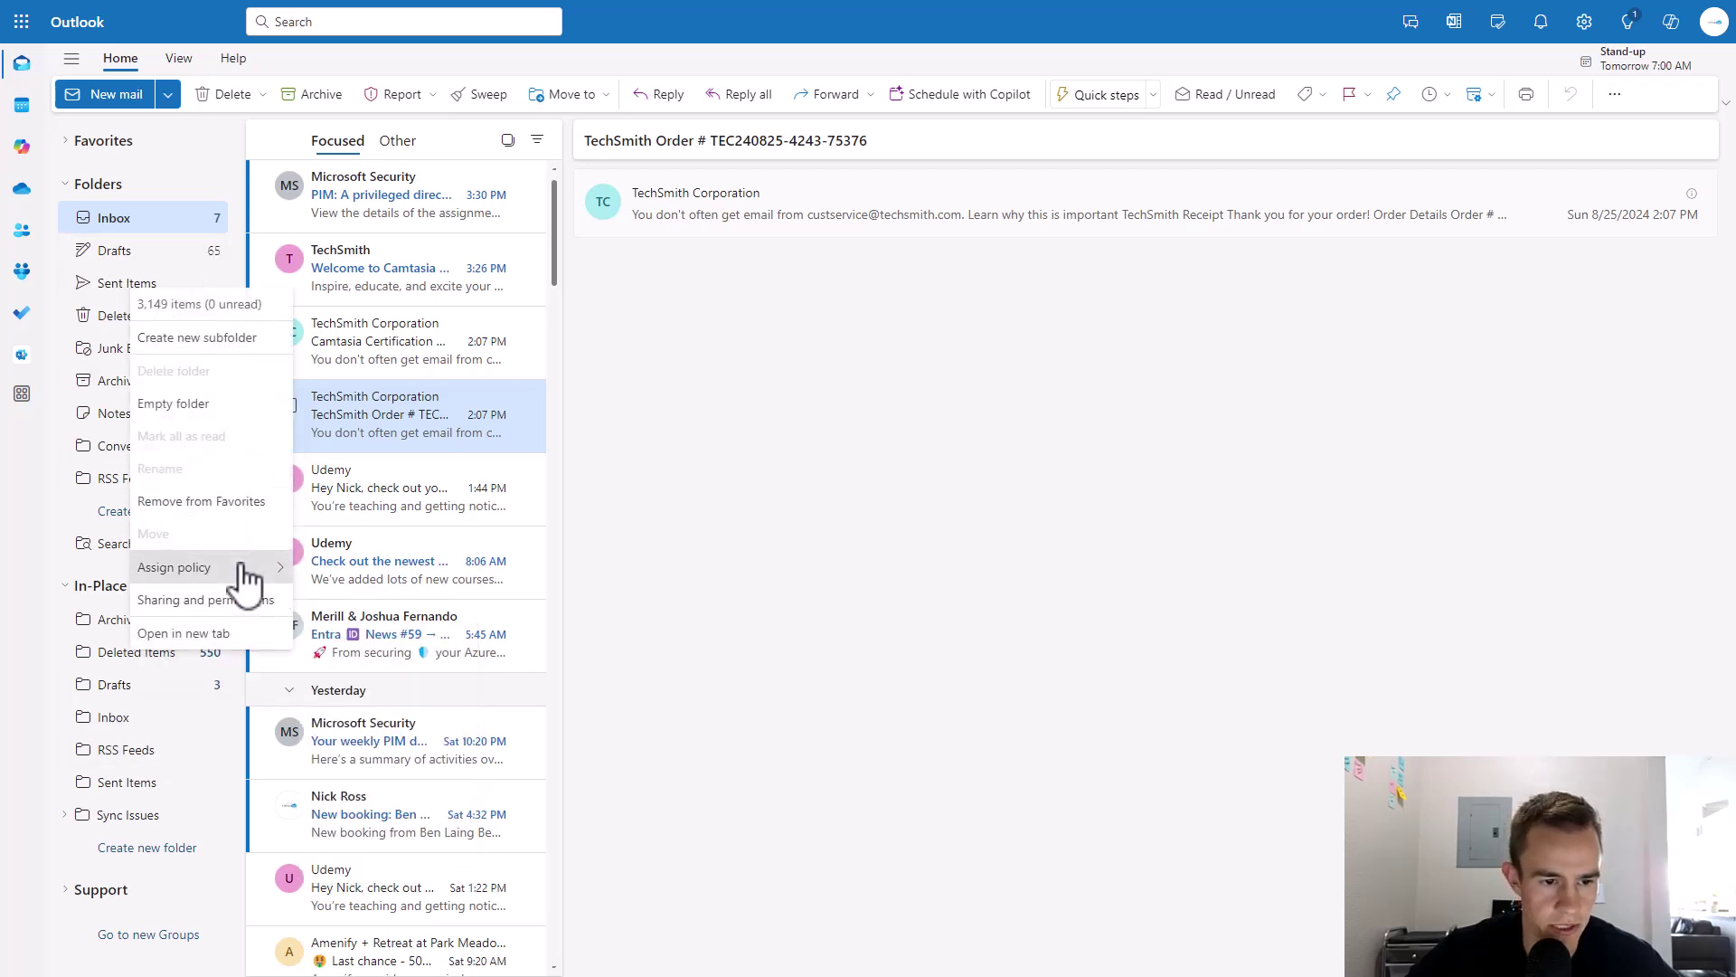
{"action": "mouse_move", "coordinate": [240, 570]}
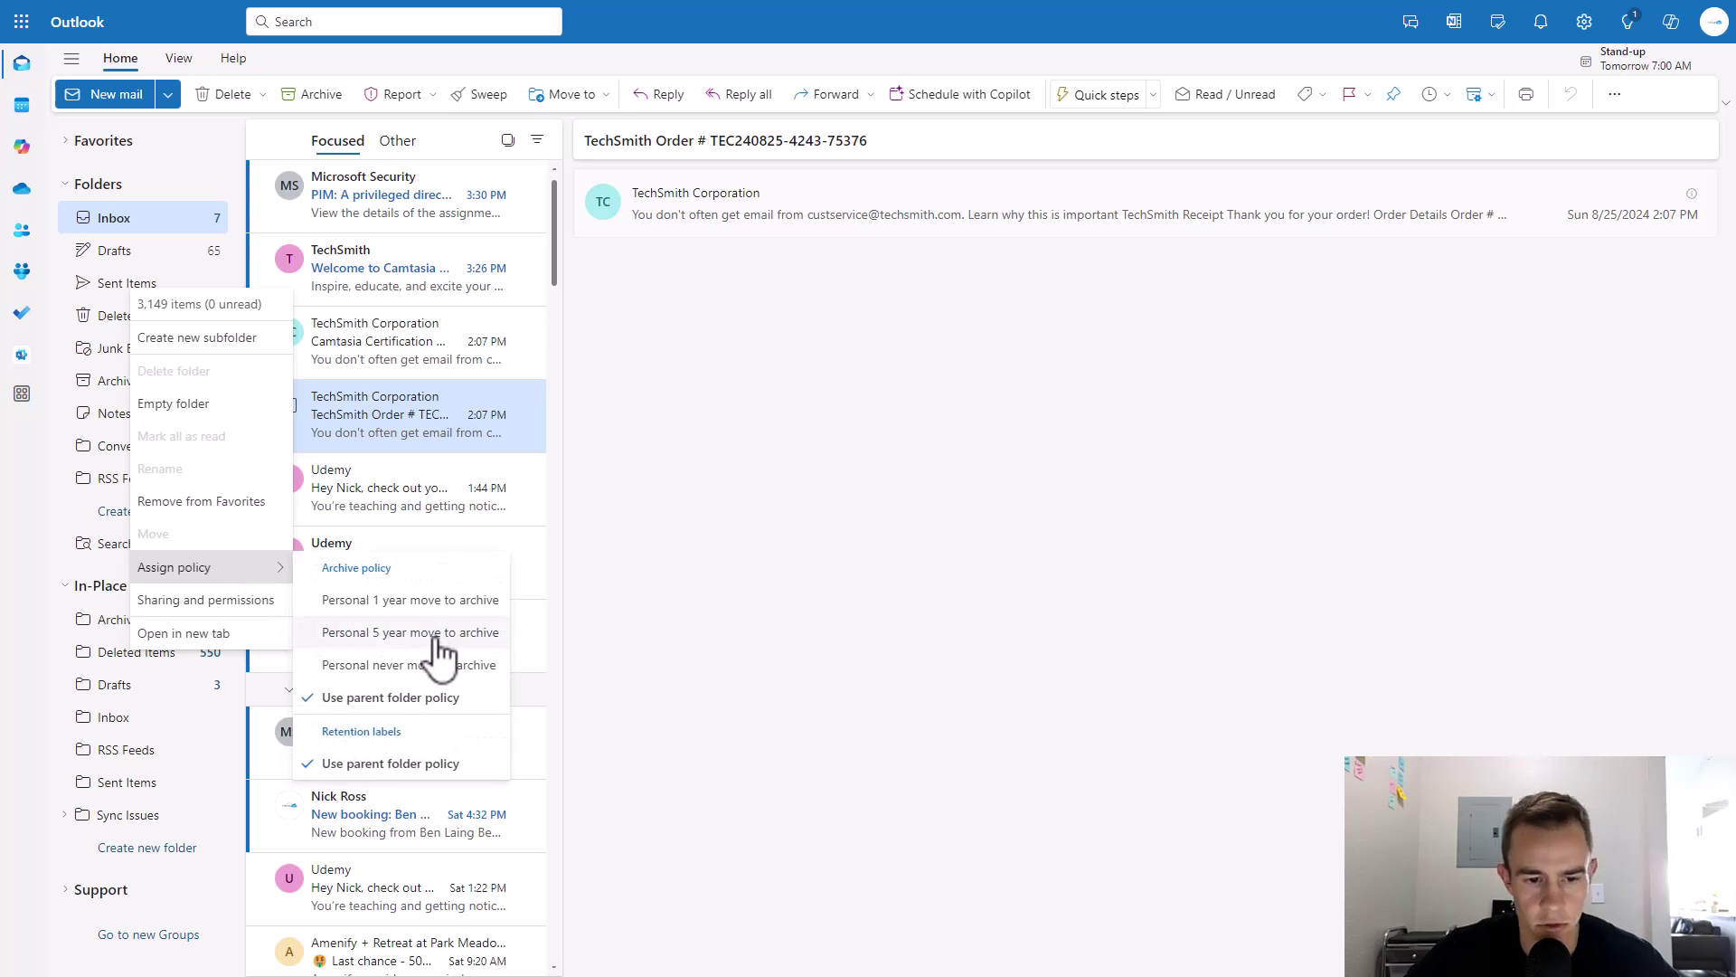
{"action": "left_click", "coordinate": [574, 660]}
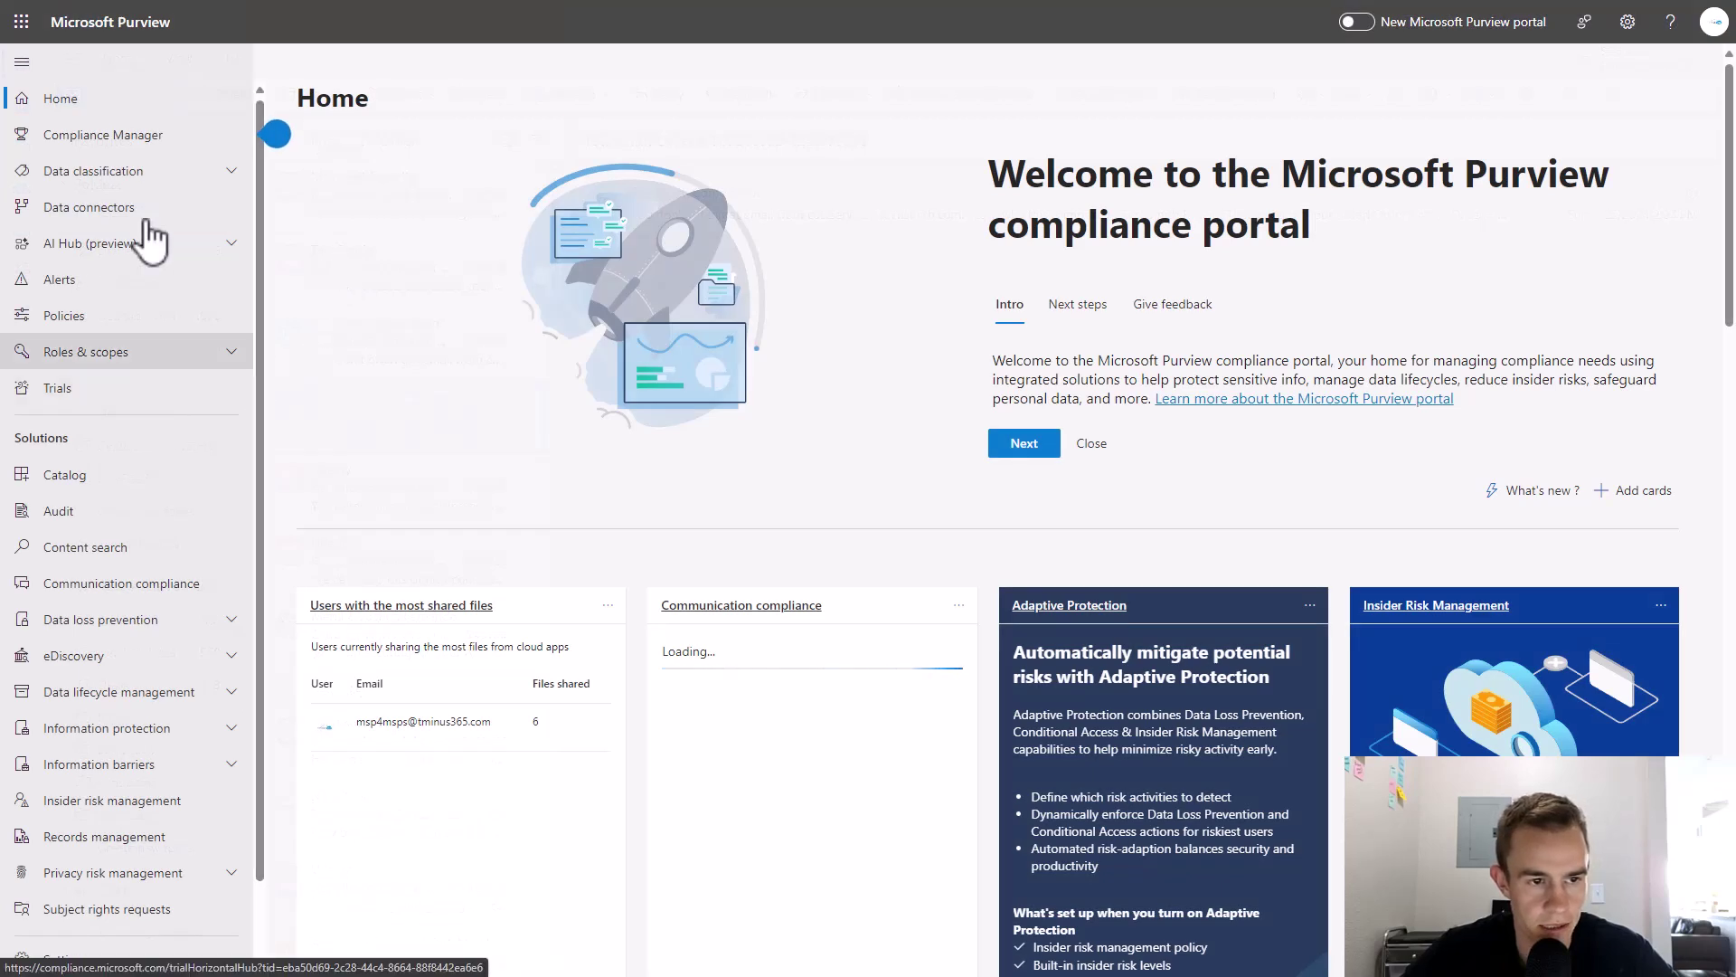
Step: Go to Data lifecycle management > Exchange (legacy), glance at retention tags, then return to the Default MRM Policy list
{"action": "scroll", "coordinate": [388, 434], "scroll_direction": "down", "scroll_amount": 2}
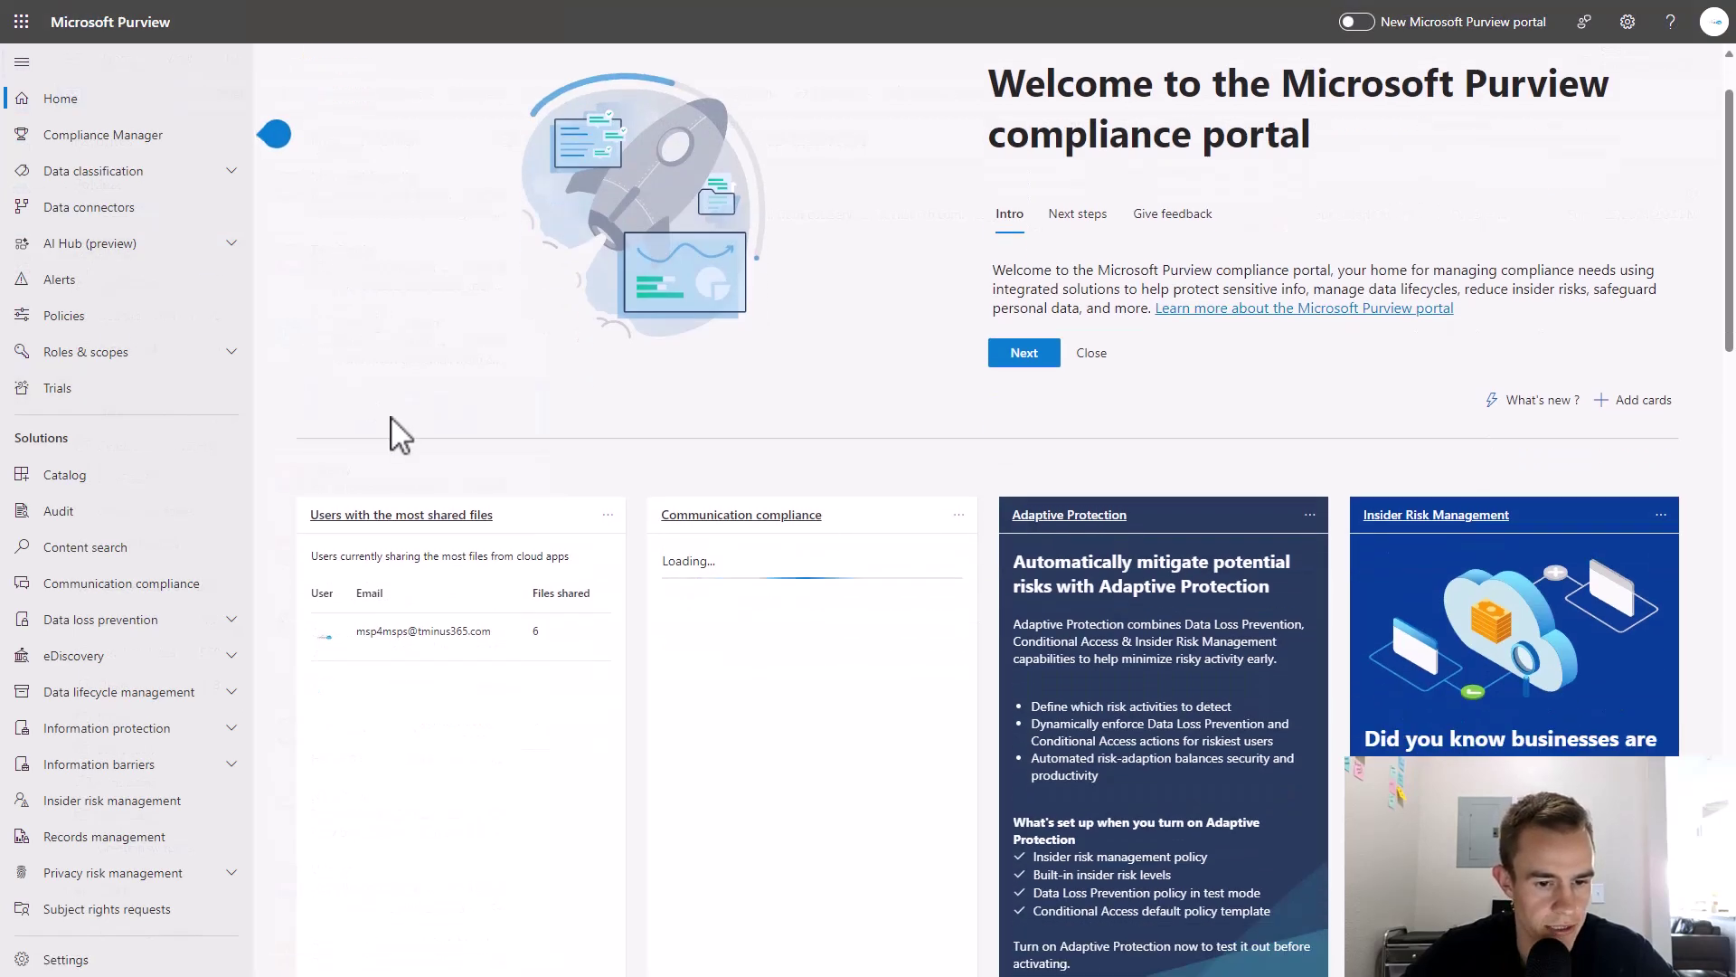
{"action": "scroll", "coordinate": [190, 475], "scroll_direction": "down", "scroll_amount": 1}
{"action": "scroll", "coordinate": [135, 687], "scroll_direction": "down", "scroll_amount": 1}
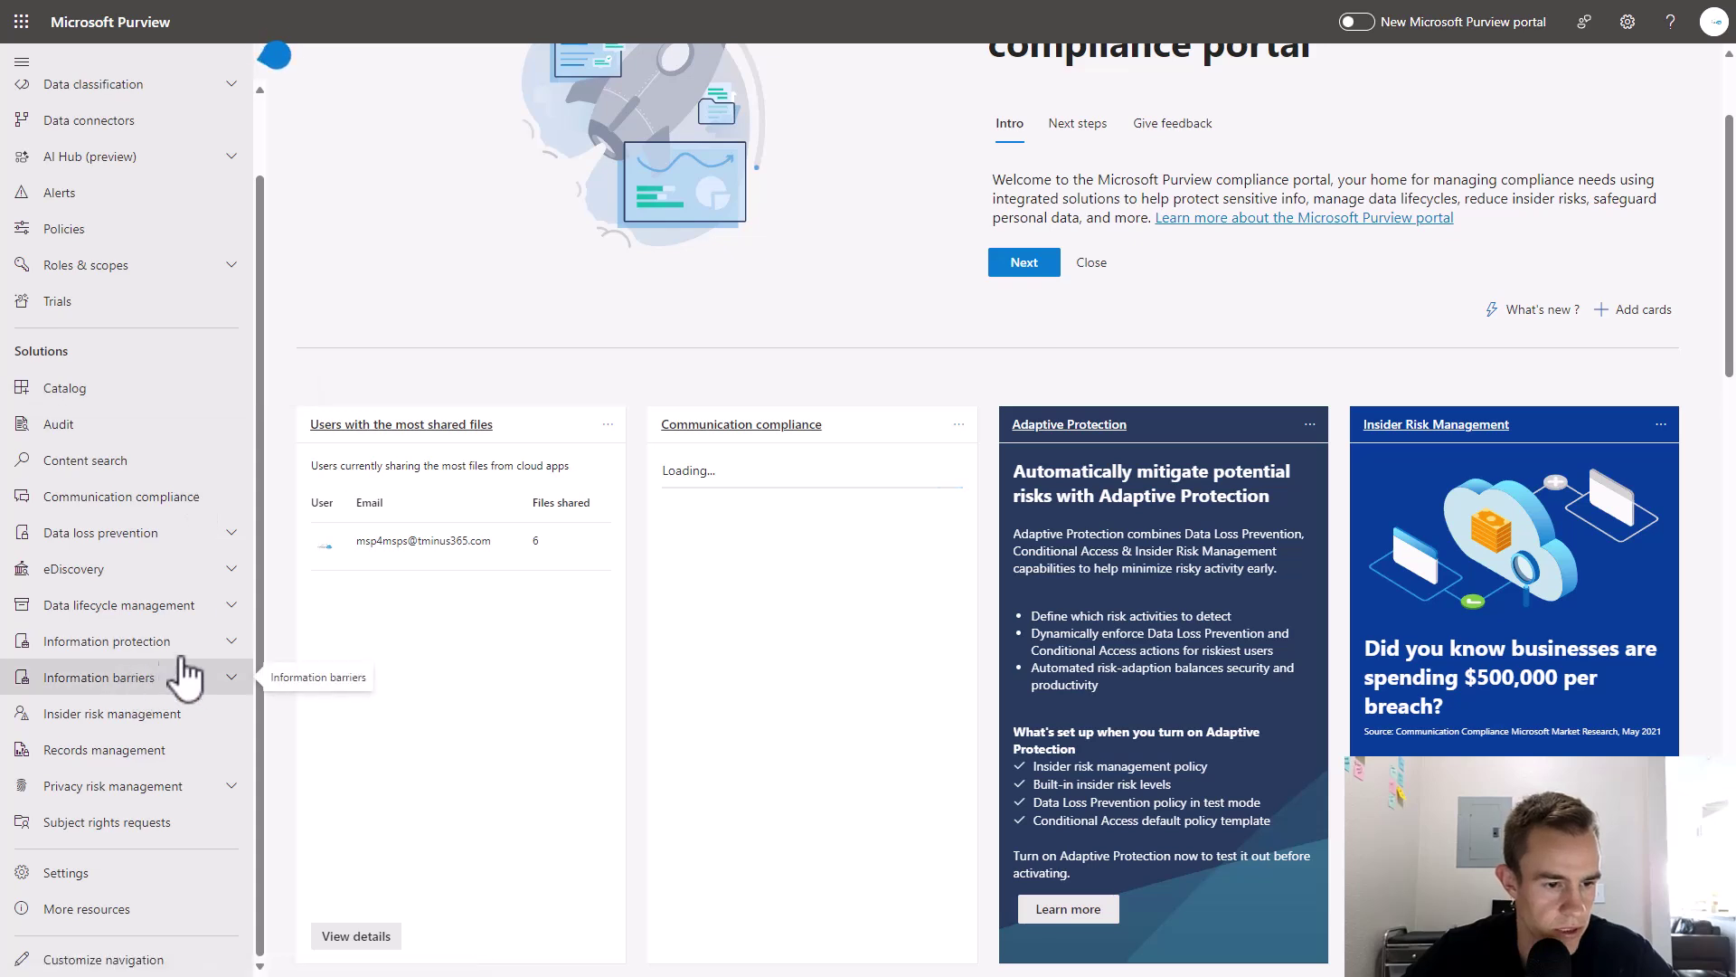
{"action": "left_click", "coordinate": [171, 606]}
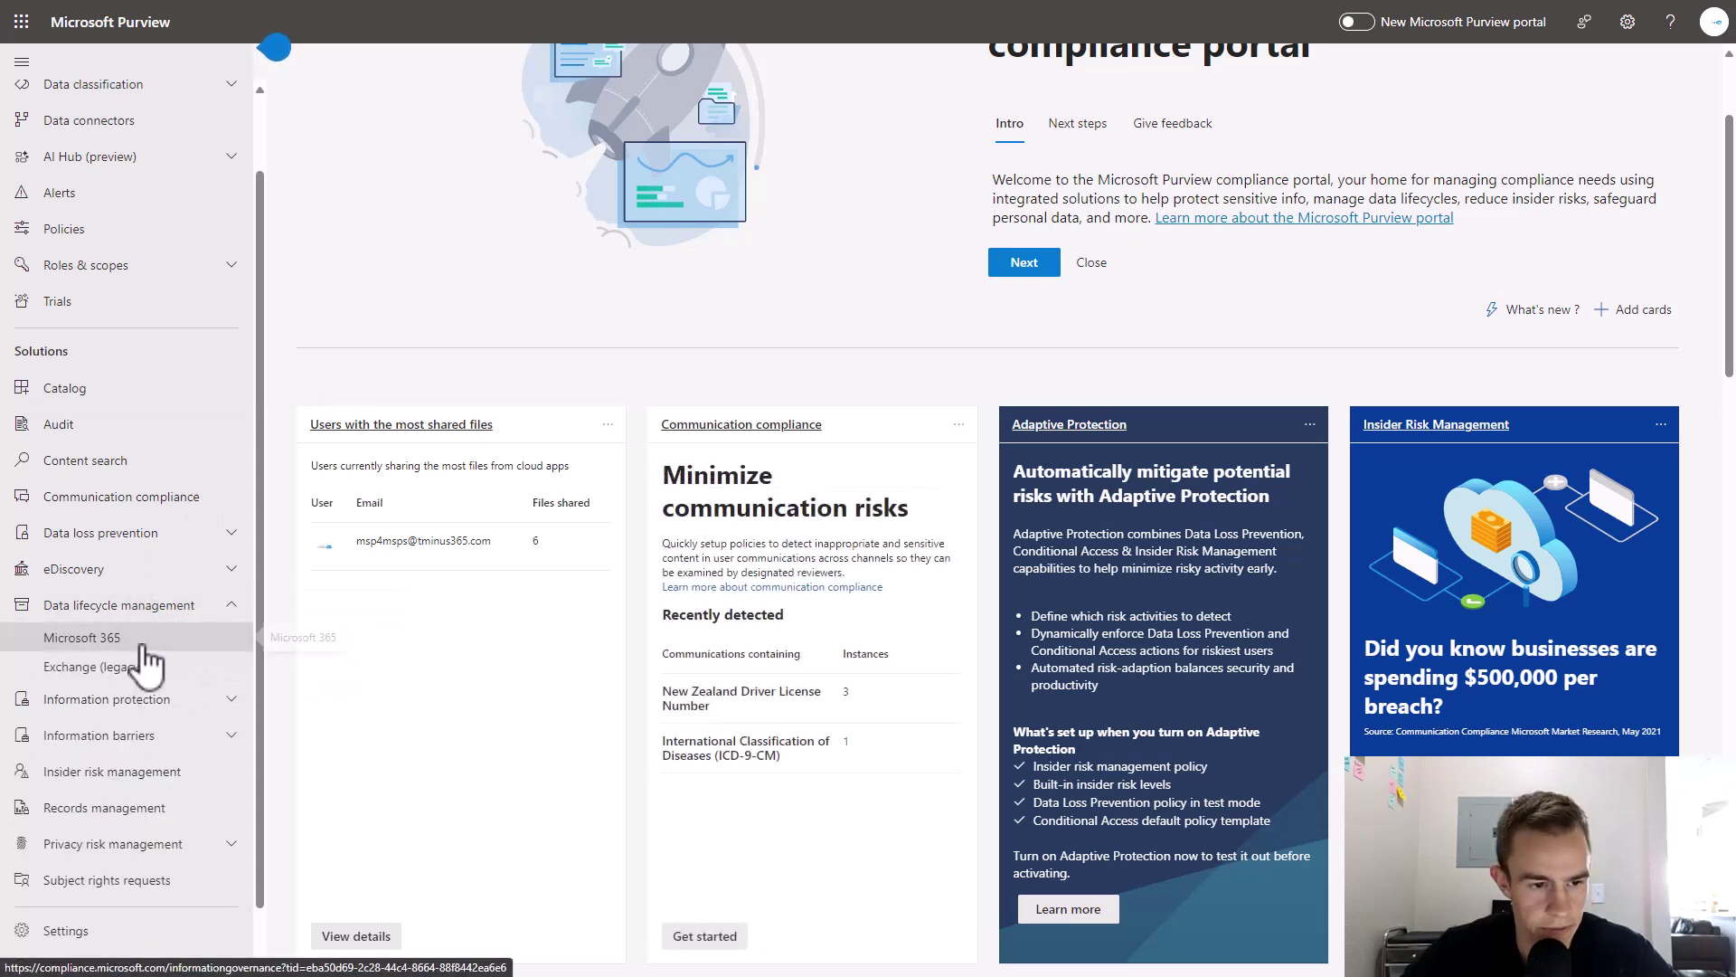
{"action": "left_click", "coordinate": [110, 668]}
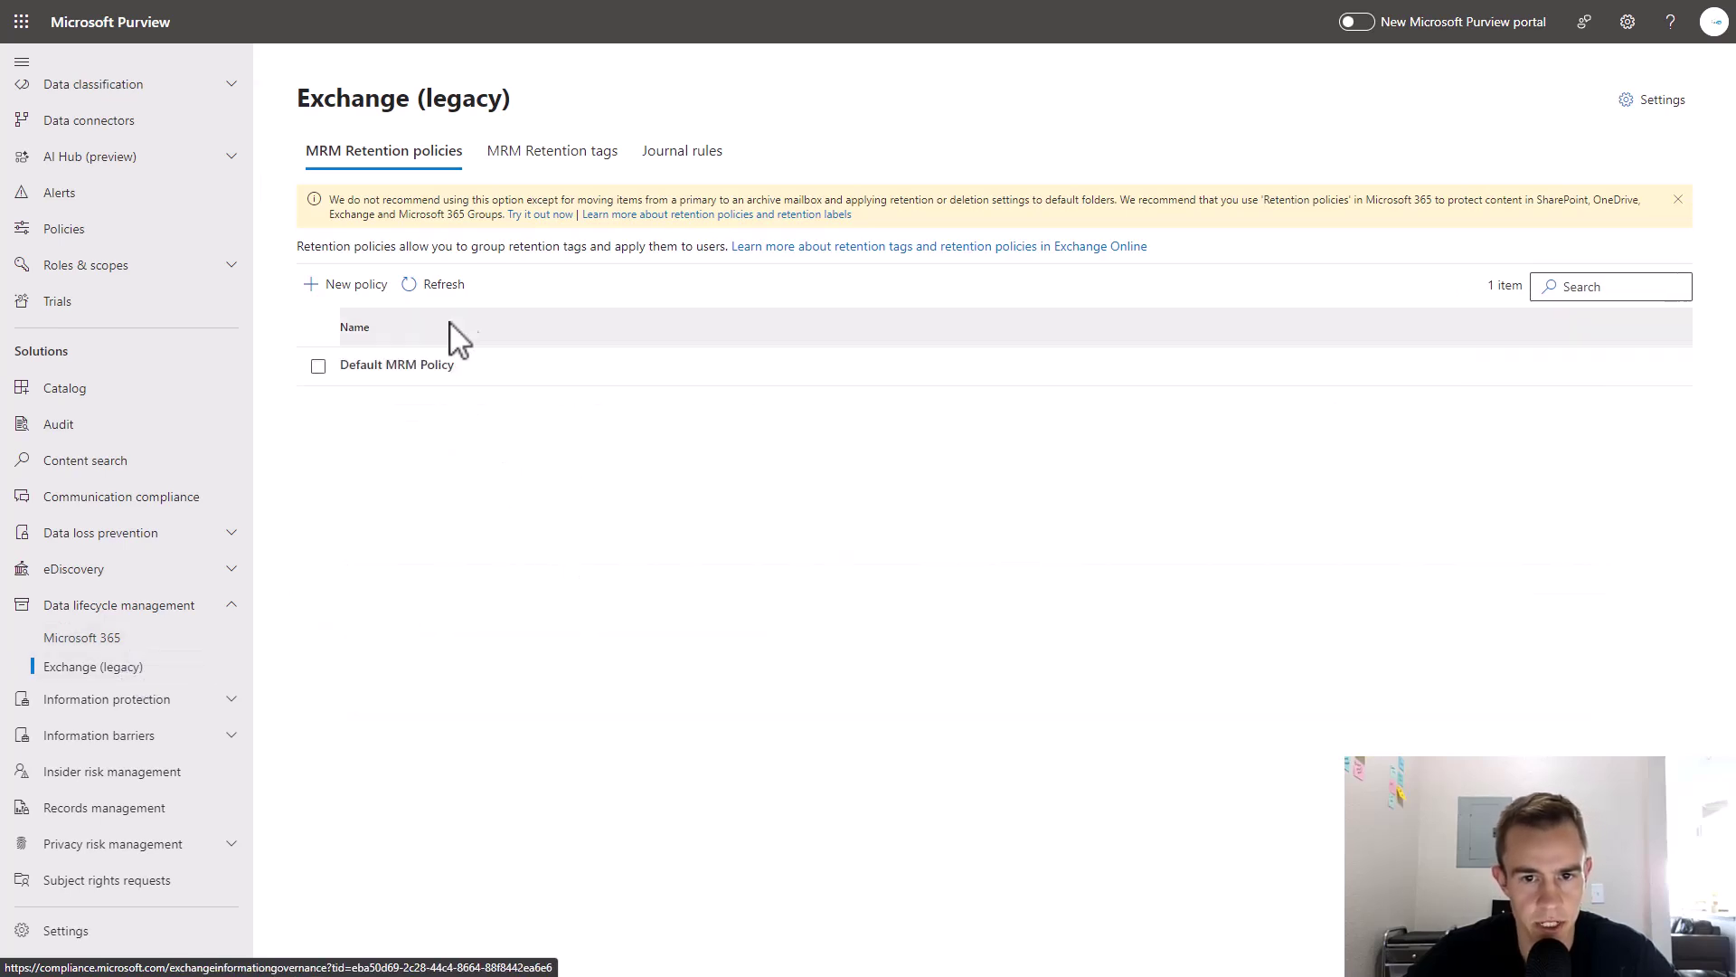
{"action": "left_click", "coordinate": [548, 154]}
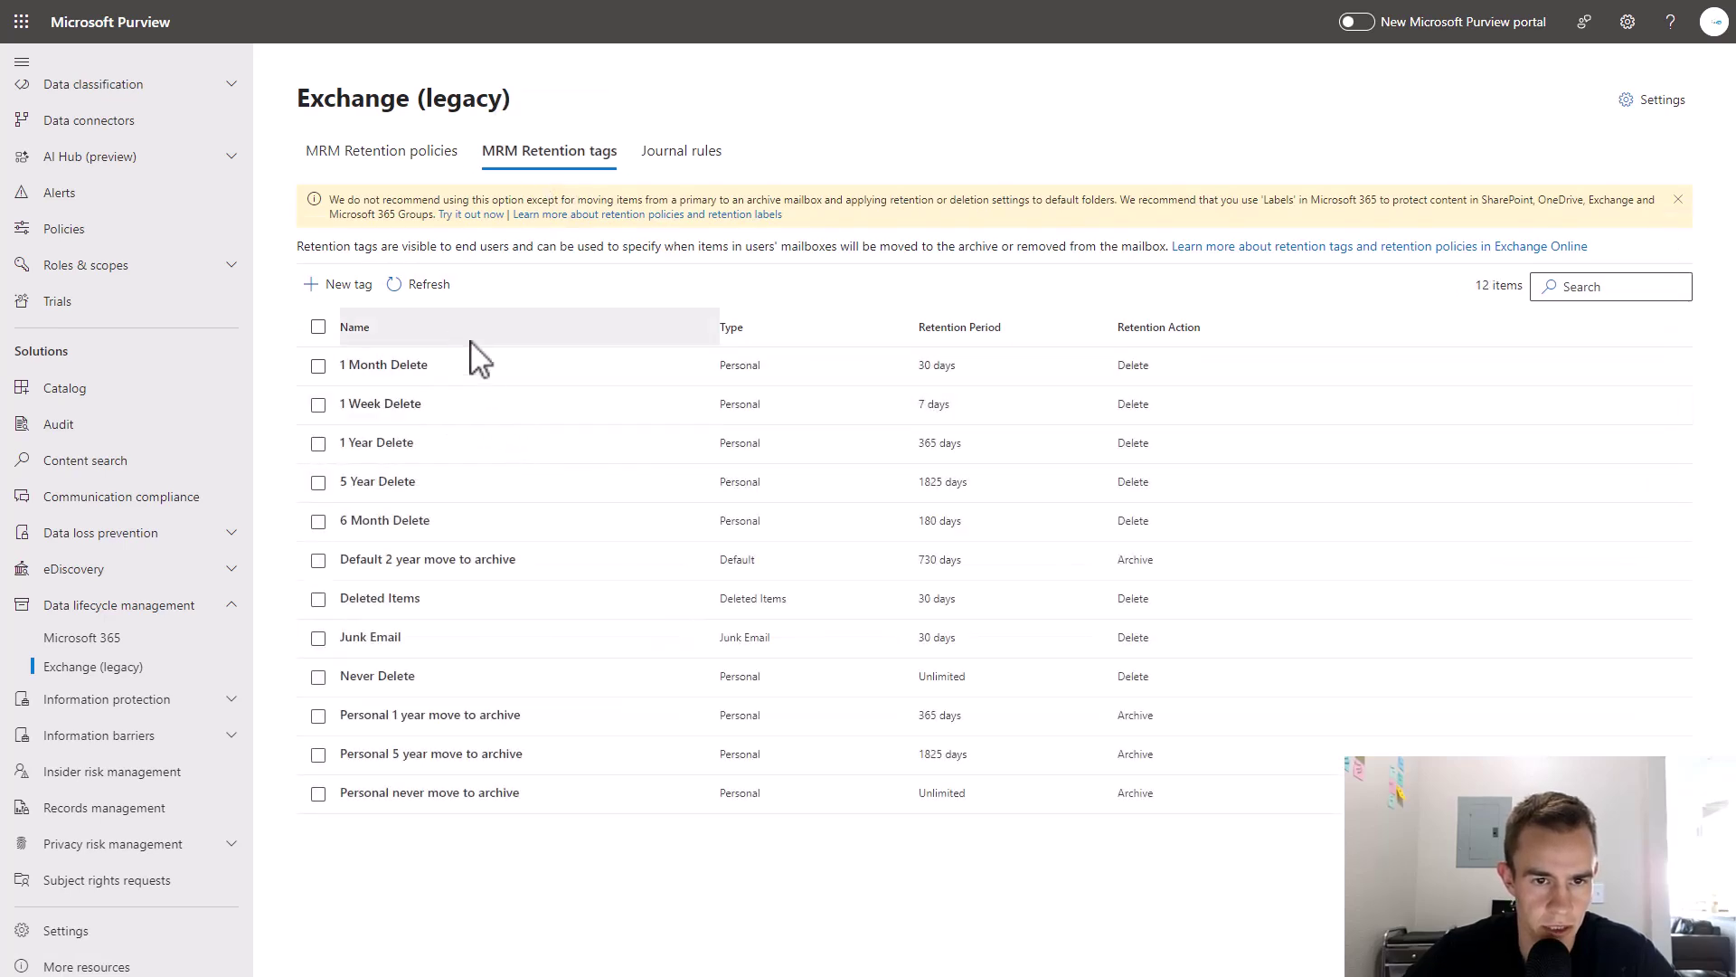
{"action": "left_click", "coordinate": [401, 172]}
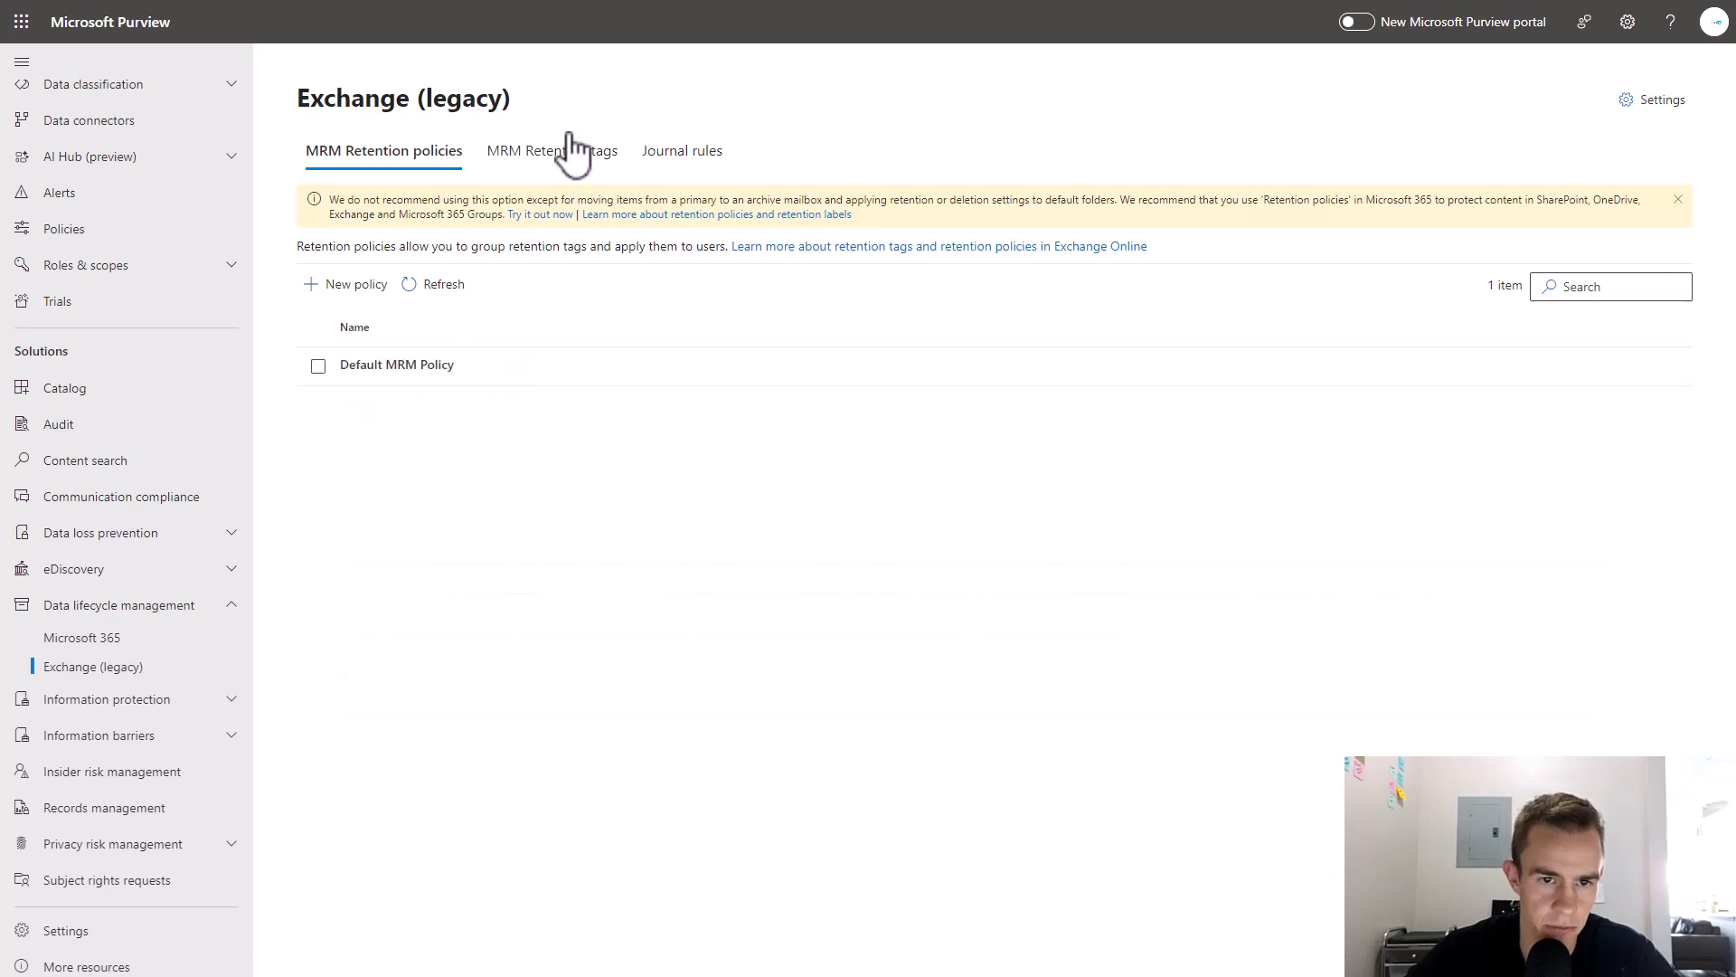
Step: Review Default MRM Policy's tags, then the twelve MRM Retention tags, pointing out 1 Month Delete
{"action": "left_click", "coordinate": [362, 367]}
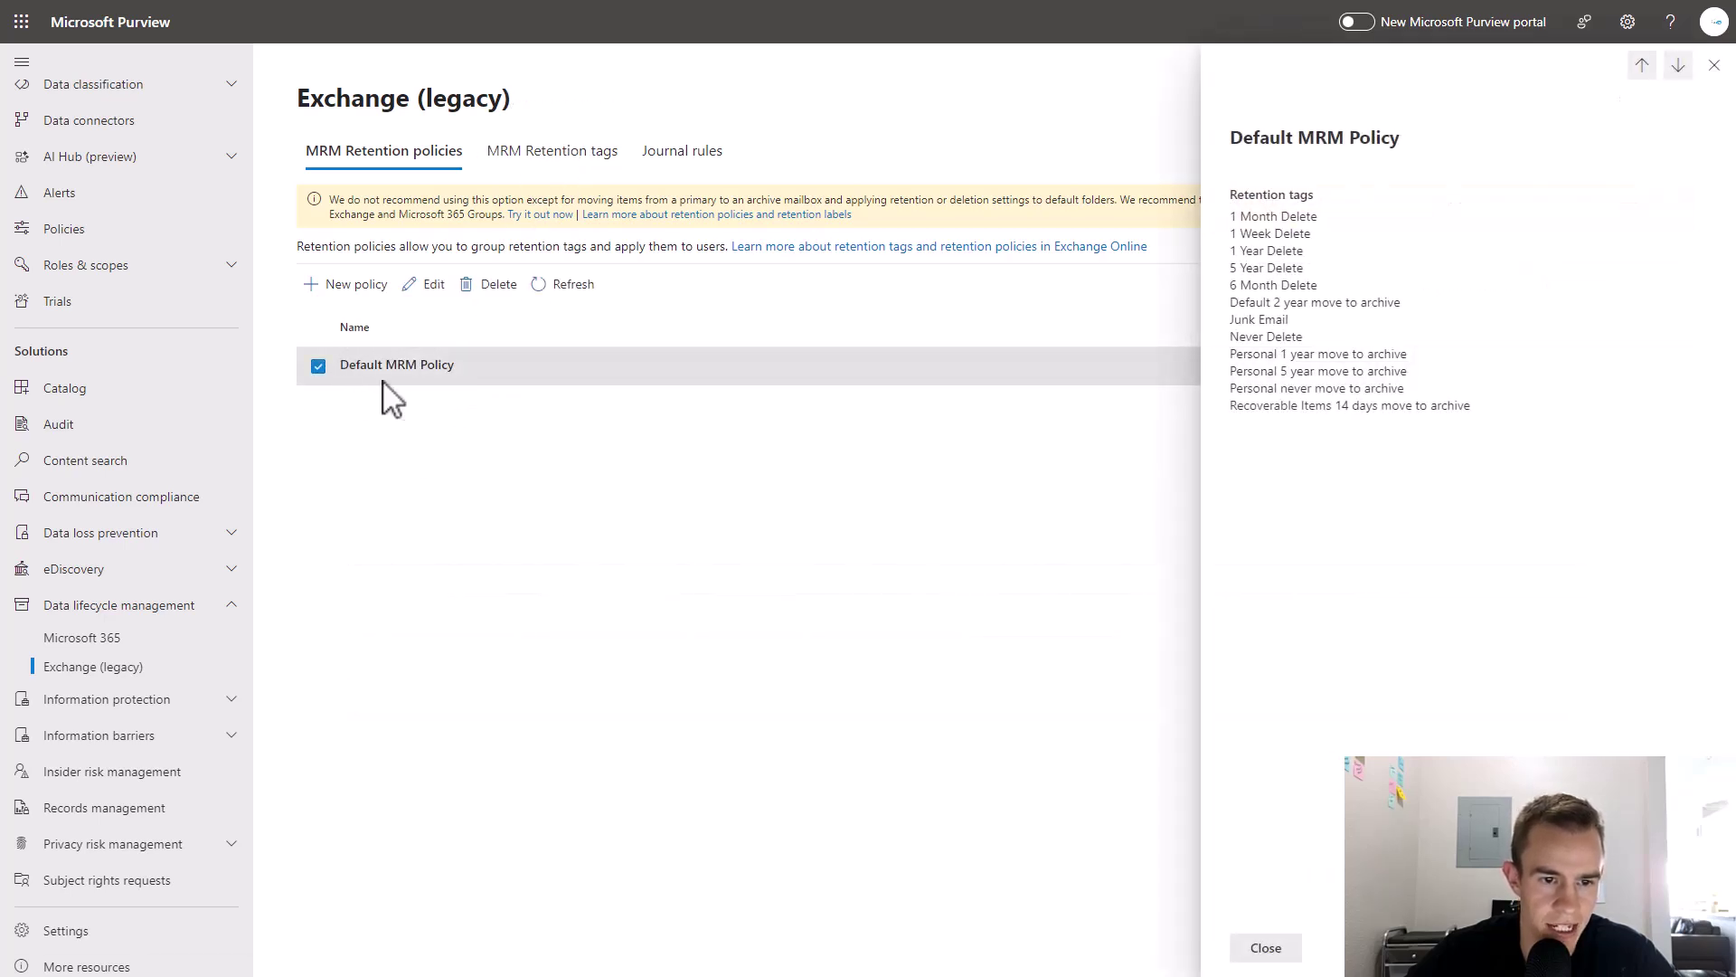
{"action": "left_click_drag", "start_coordinate": [1501, 415], "coordinate": [1228, 215]}
{"action": "left_click", "coordinate": [497, 176]}
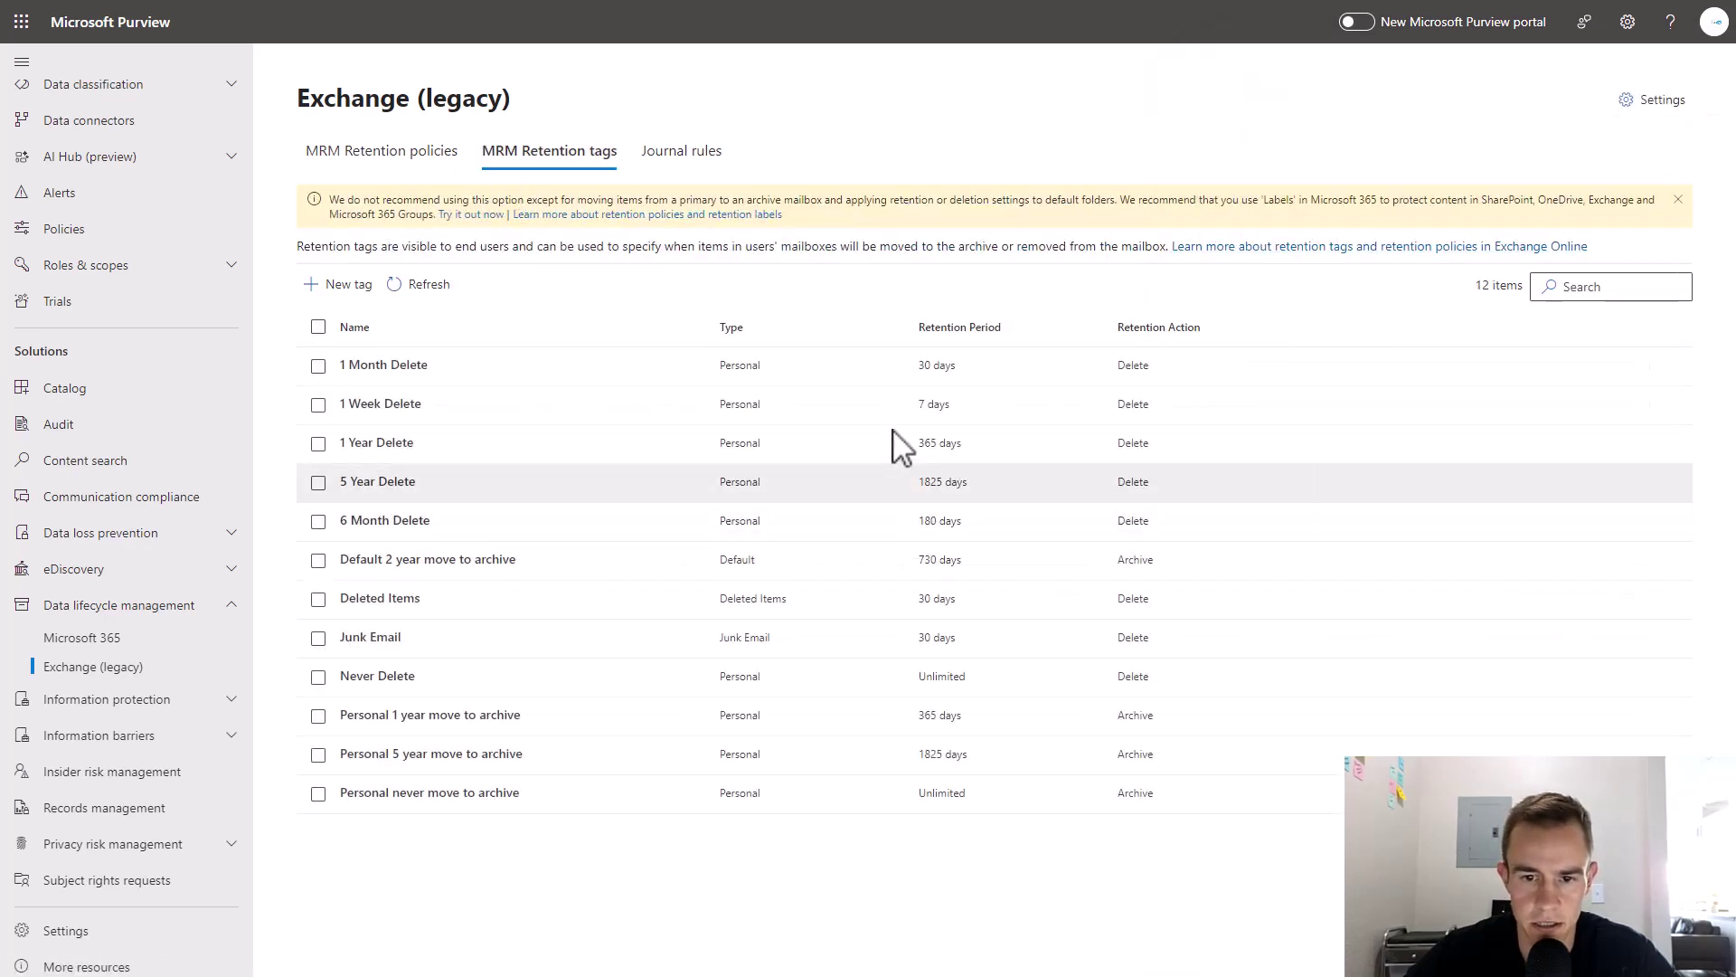
{"action": "left_click_drag", "start_coordinate": [919, 366], "coordinate": [1013, 299]}
{"action": "left_click", "coordinate": [1076, 371]}
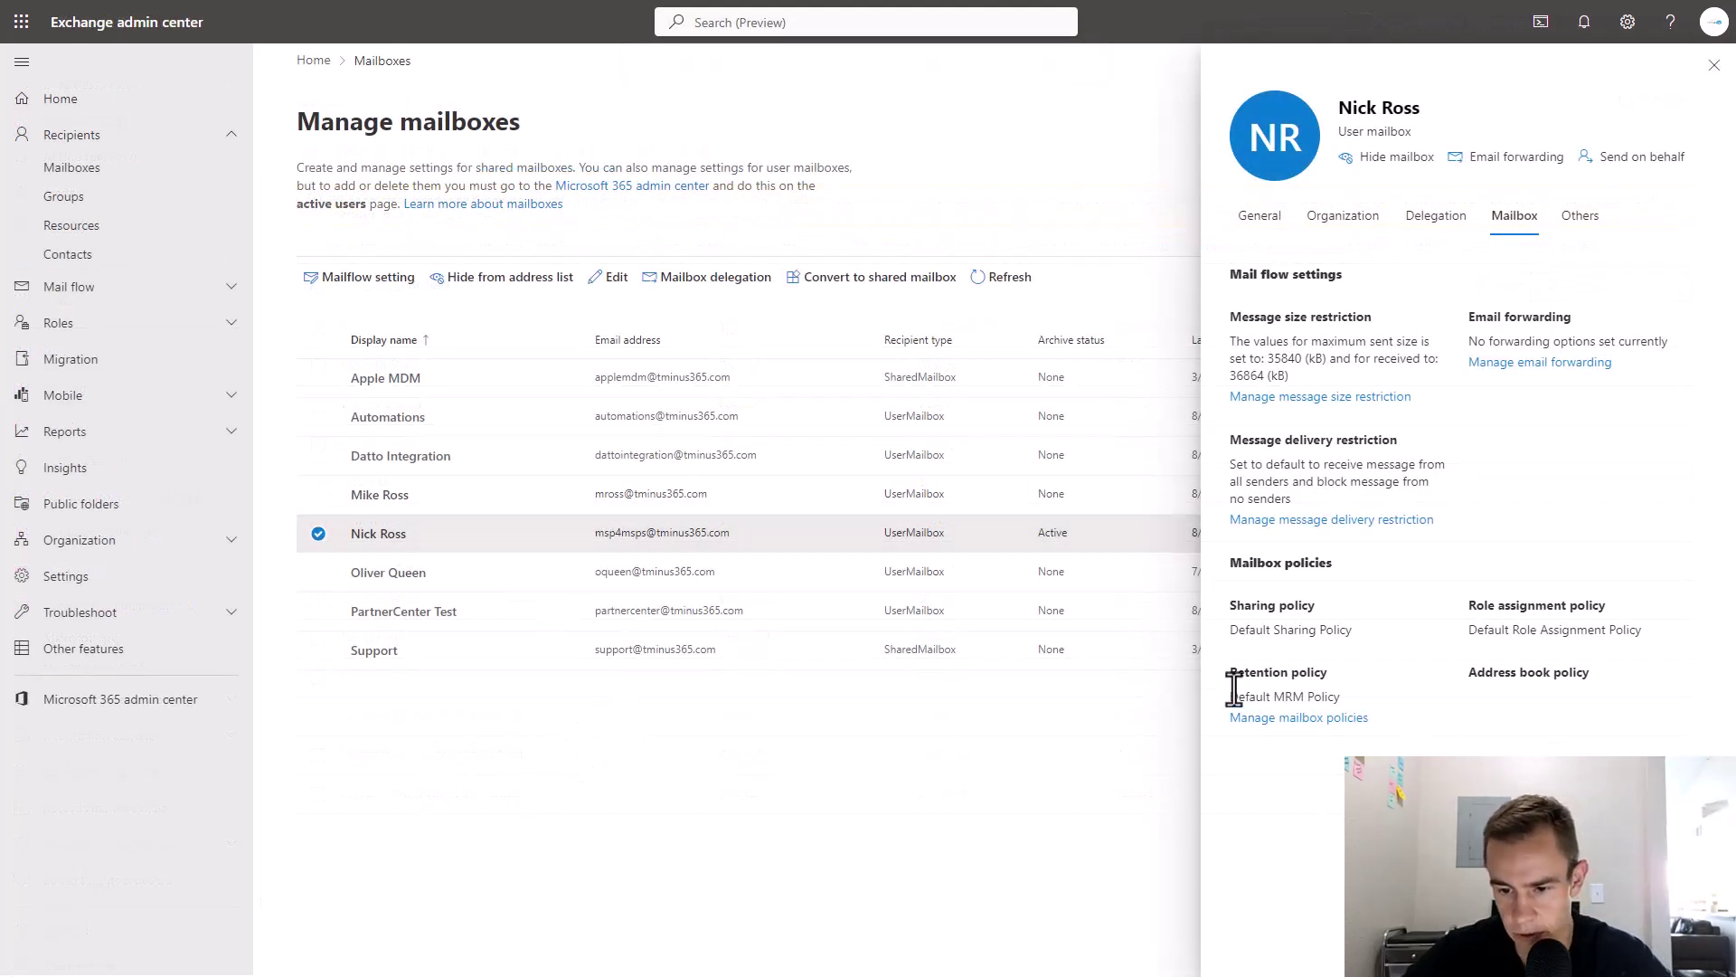
Step: Point out the mailbox's Default MRM Policy retention setting and open its mailbox policies
{"action": "triple_click", "coordinate": [1235, 683]}
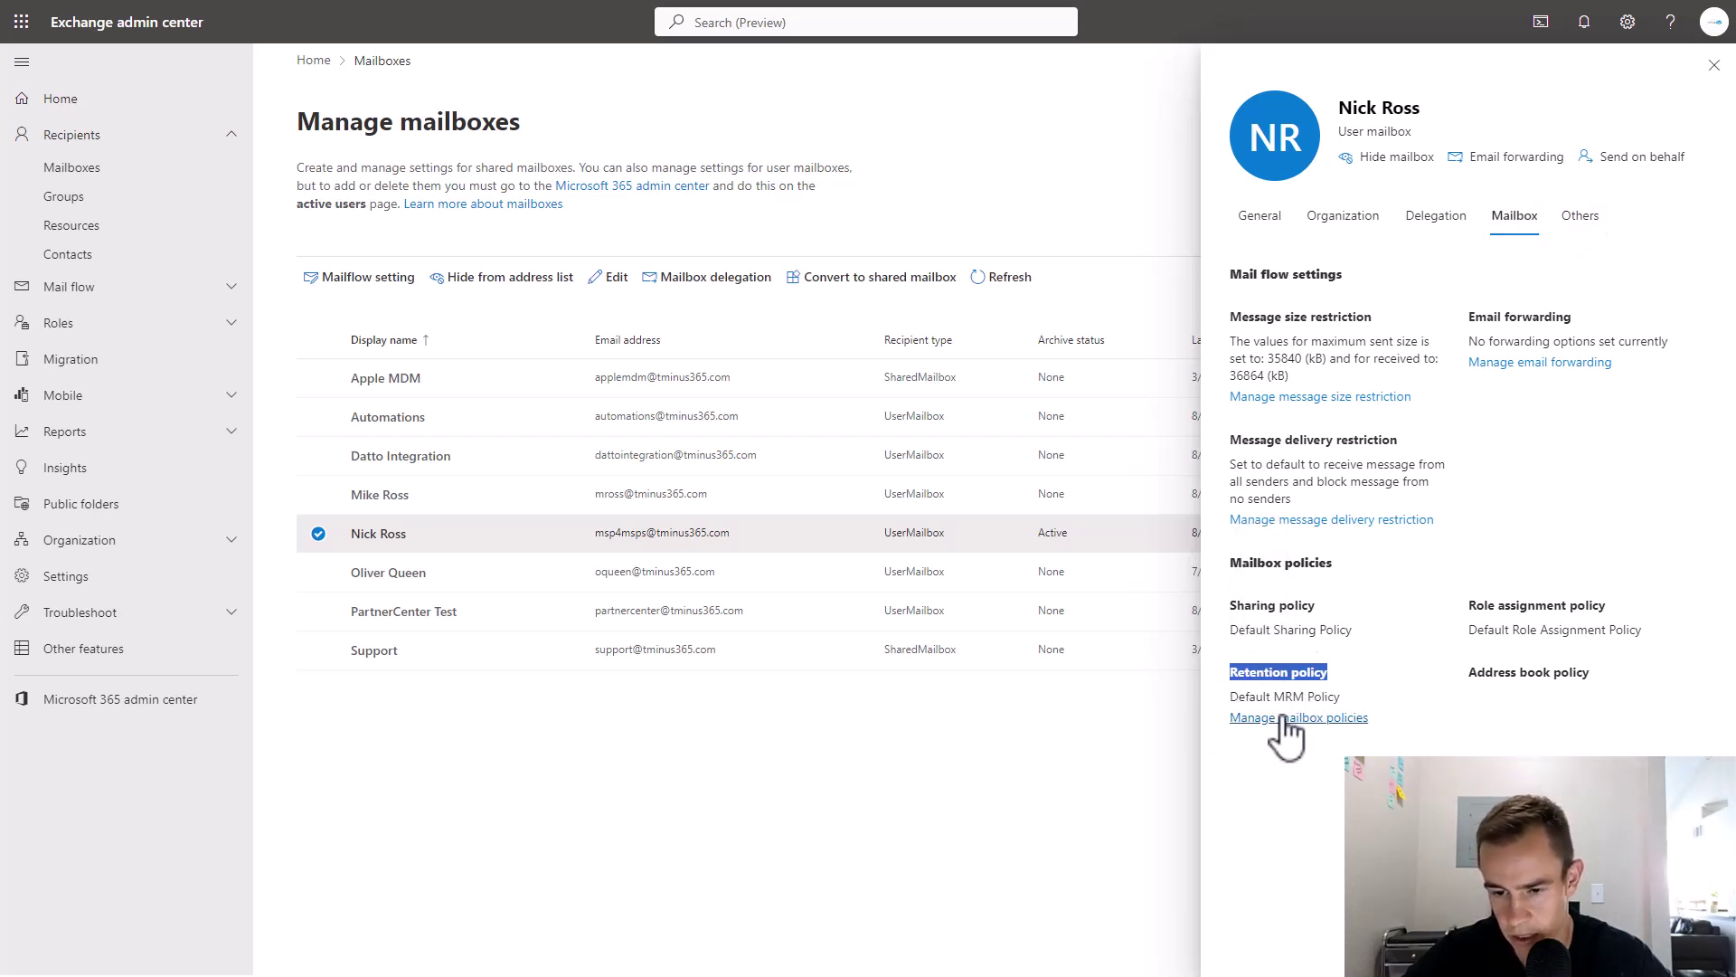
{"action": "triple_click", "coordinate": [1235, 696]}
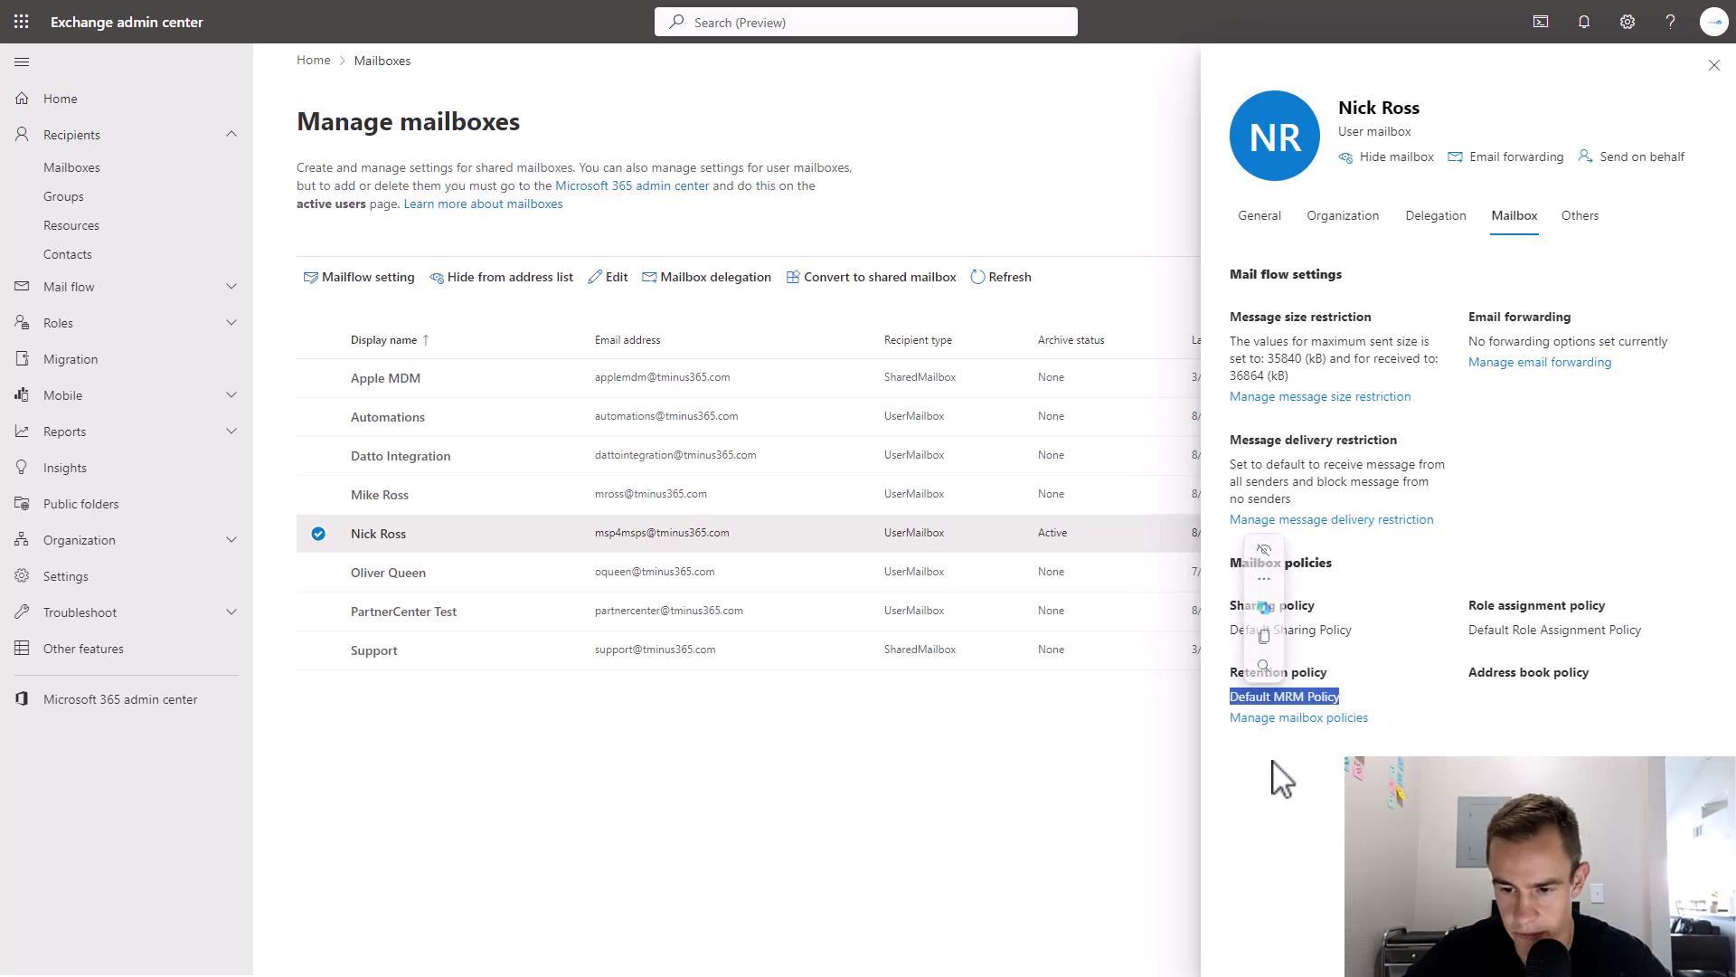
{"action": "left_click", "coordinate": [1282, 719]}
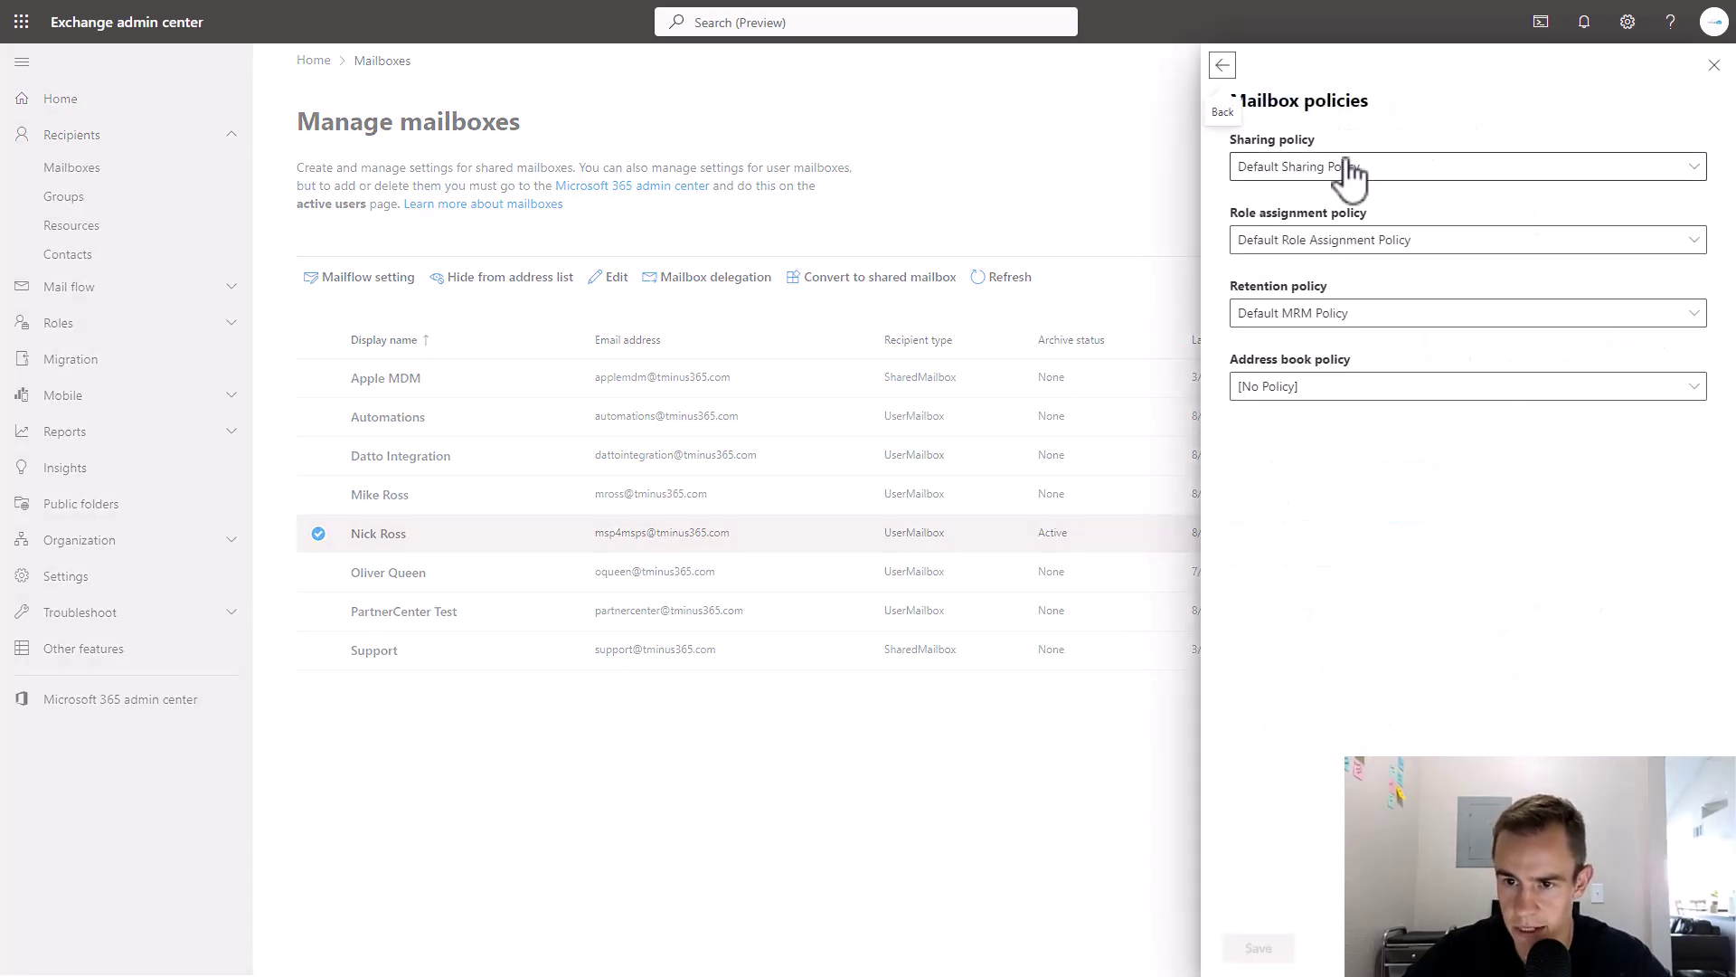
{"action": "left_click", "coordinate": [1351, 172]}
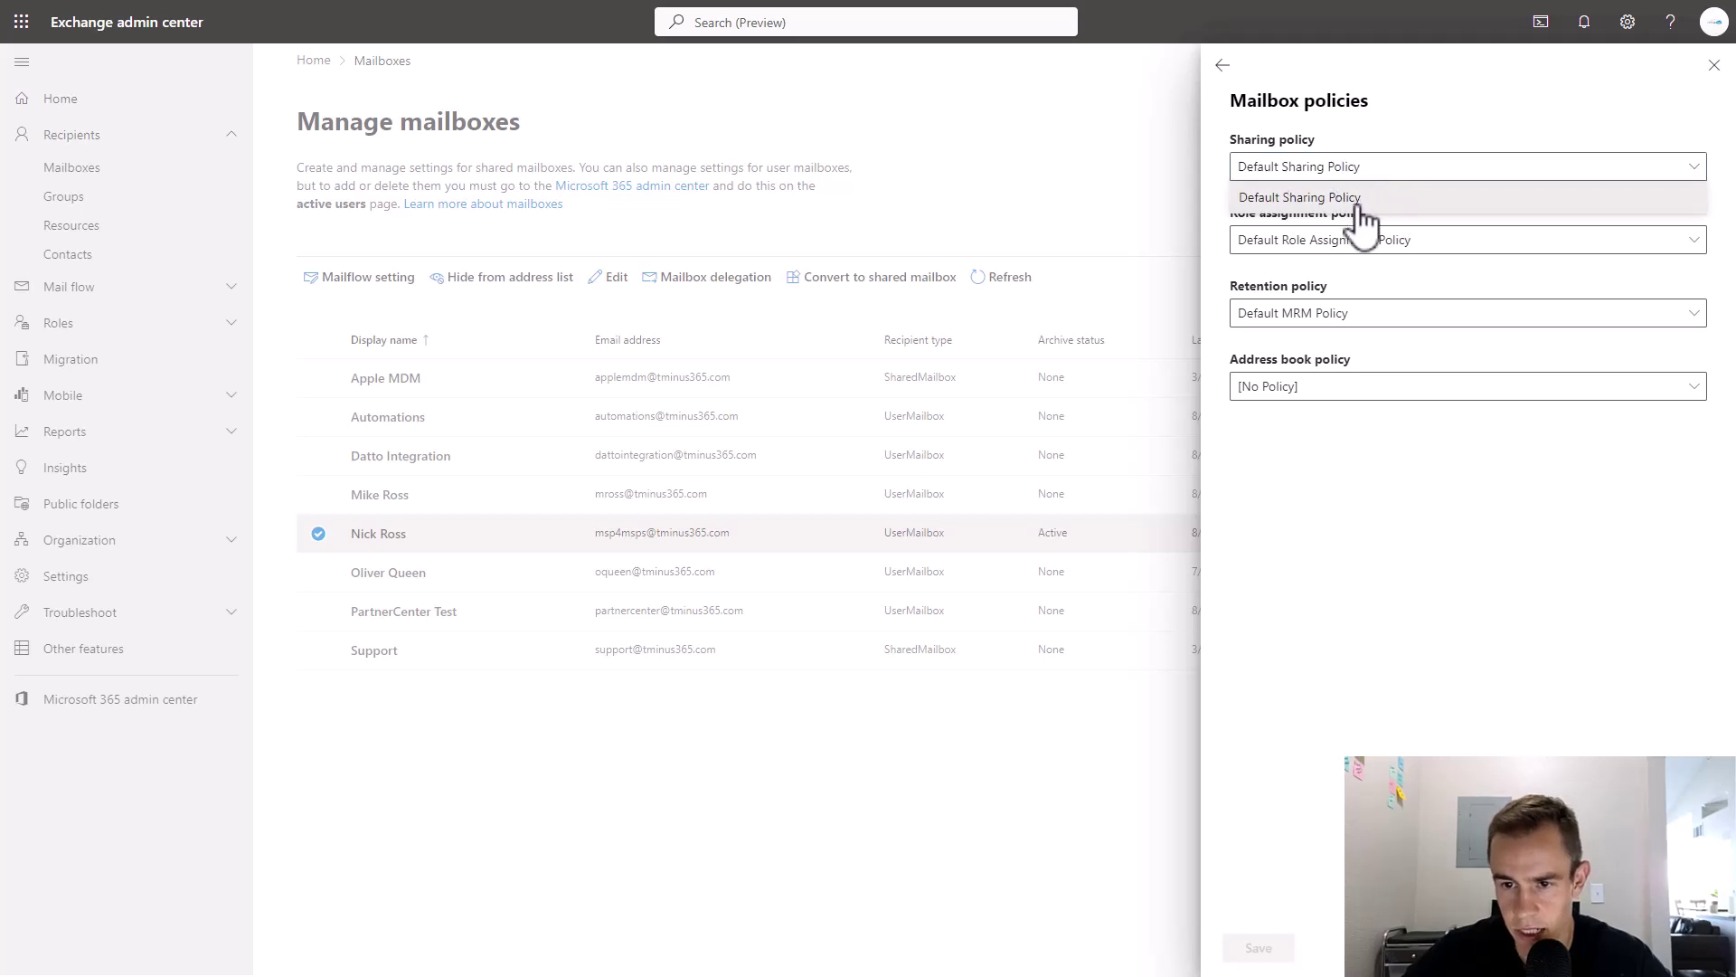
{"action": "left_click", "coordinate": [1385, 163]}
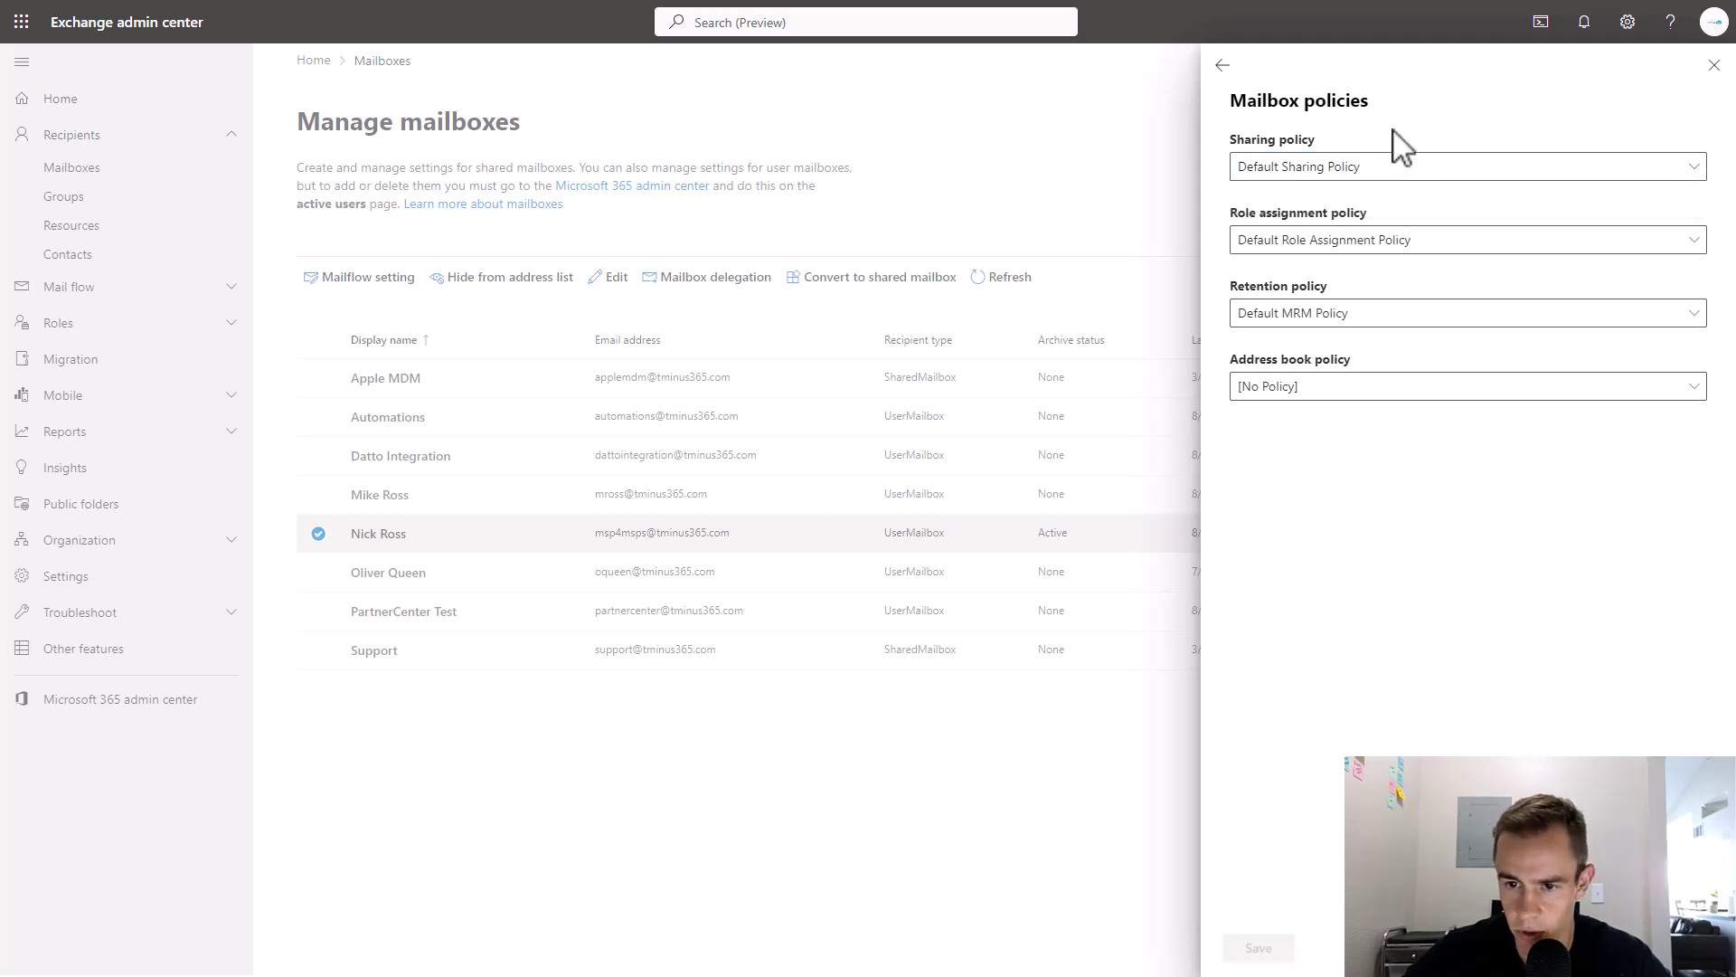
{"action": "left_click", "coordinate": [1308, 172]}
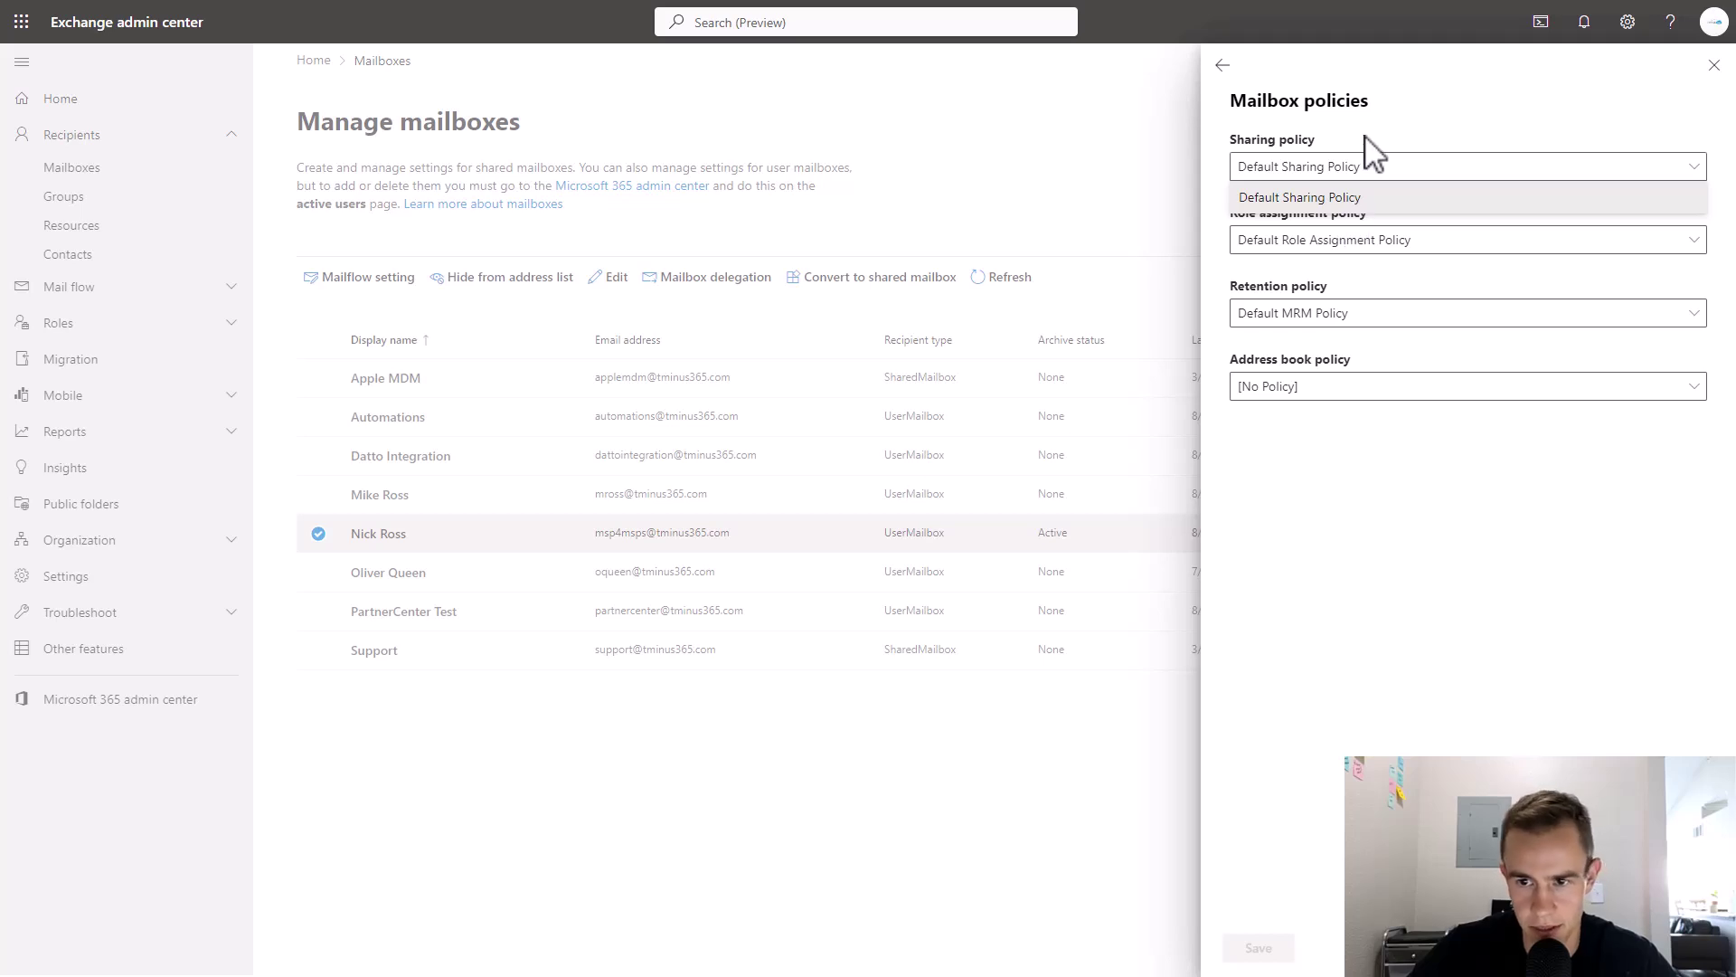
{"action": "left_click", "coordinate": [1368, 164]}
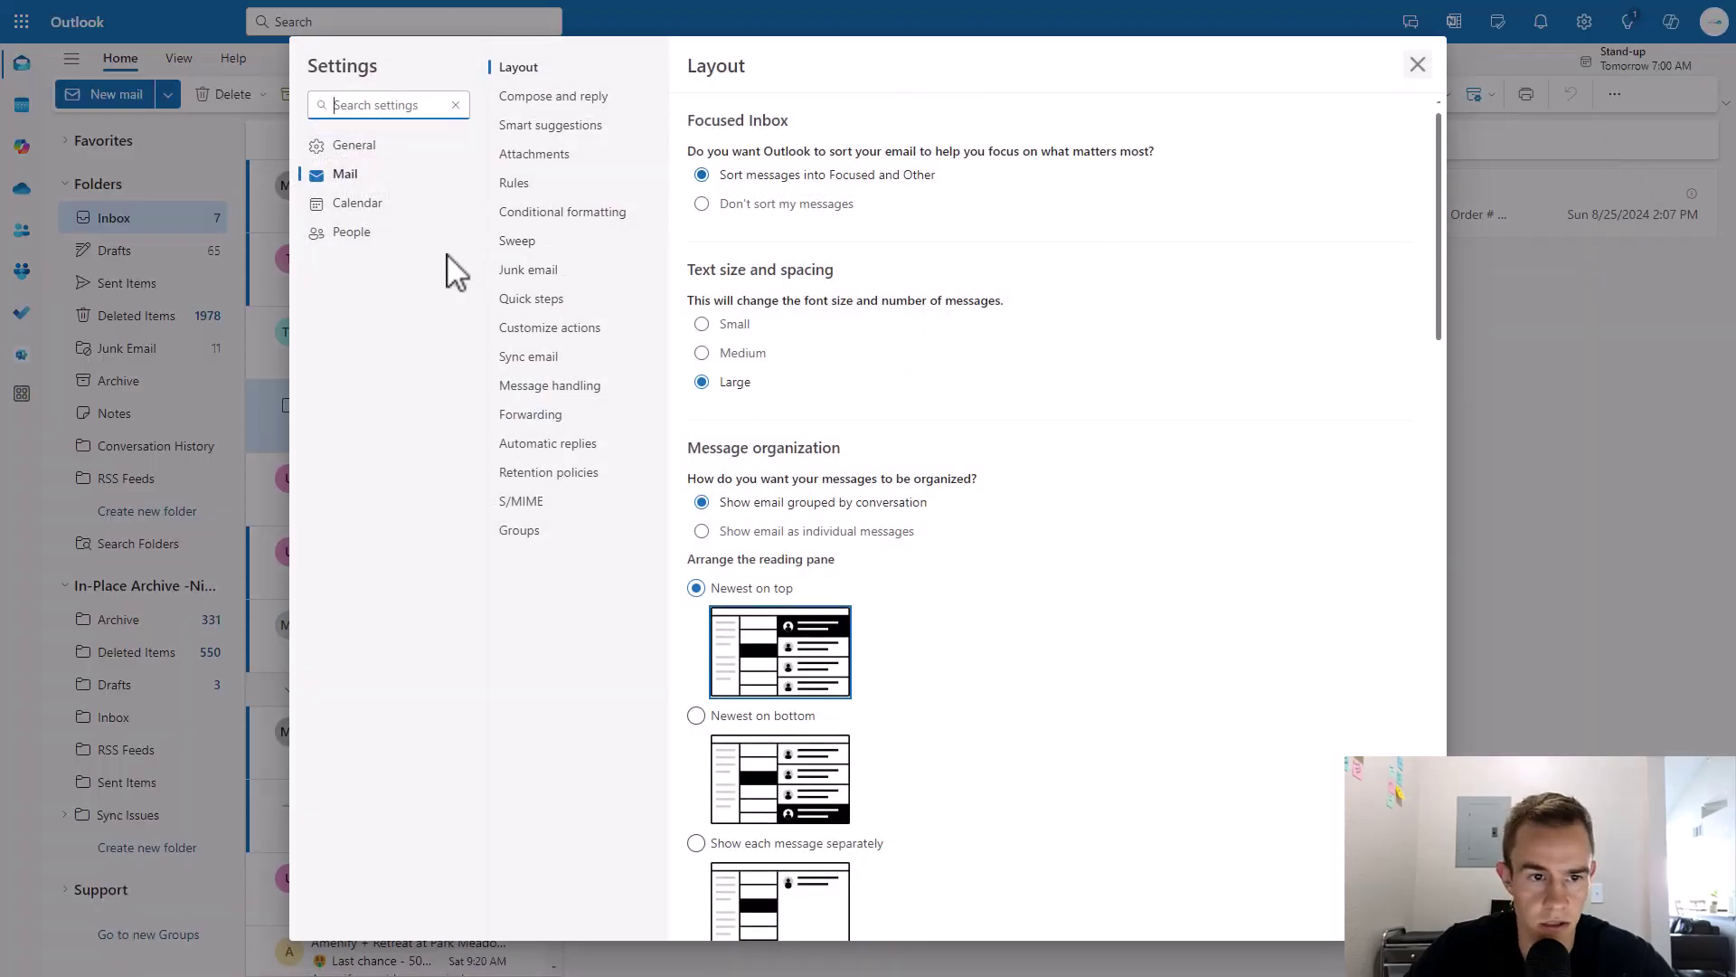
Step: Open General > Storage to see the 49.50 GB mailbox usage and the in-place archive's folder usage
{"action": "left_click", "coordinate": [383, 156]}
{"action": "left_click", "coordinate": [541, 271]}
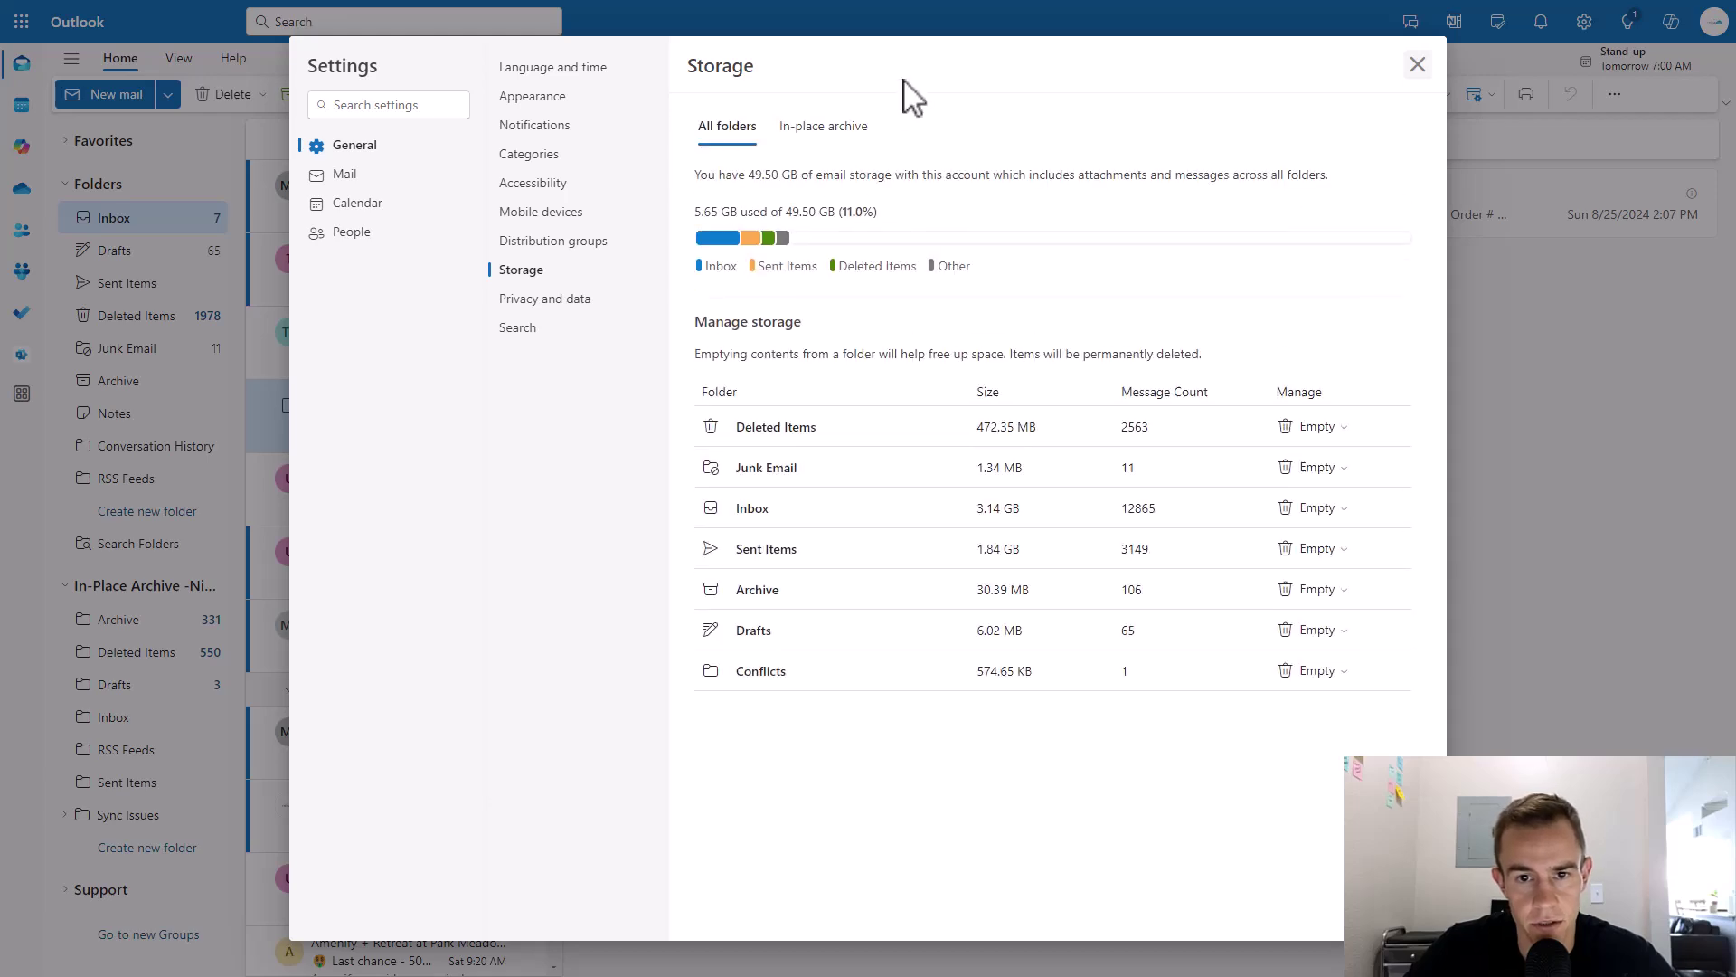
{"action": "left_click", "coordinate": [823, 127]}
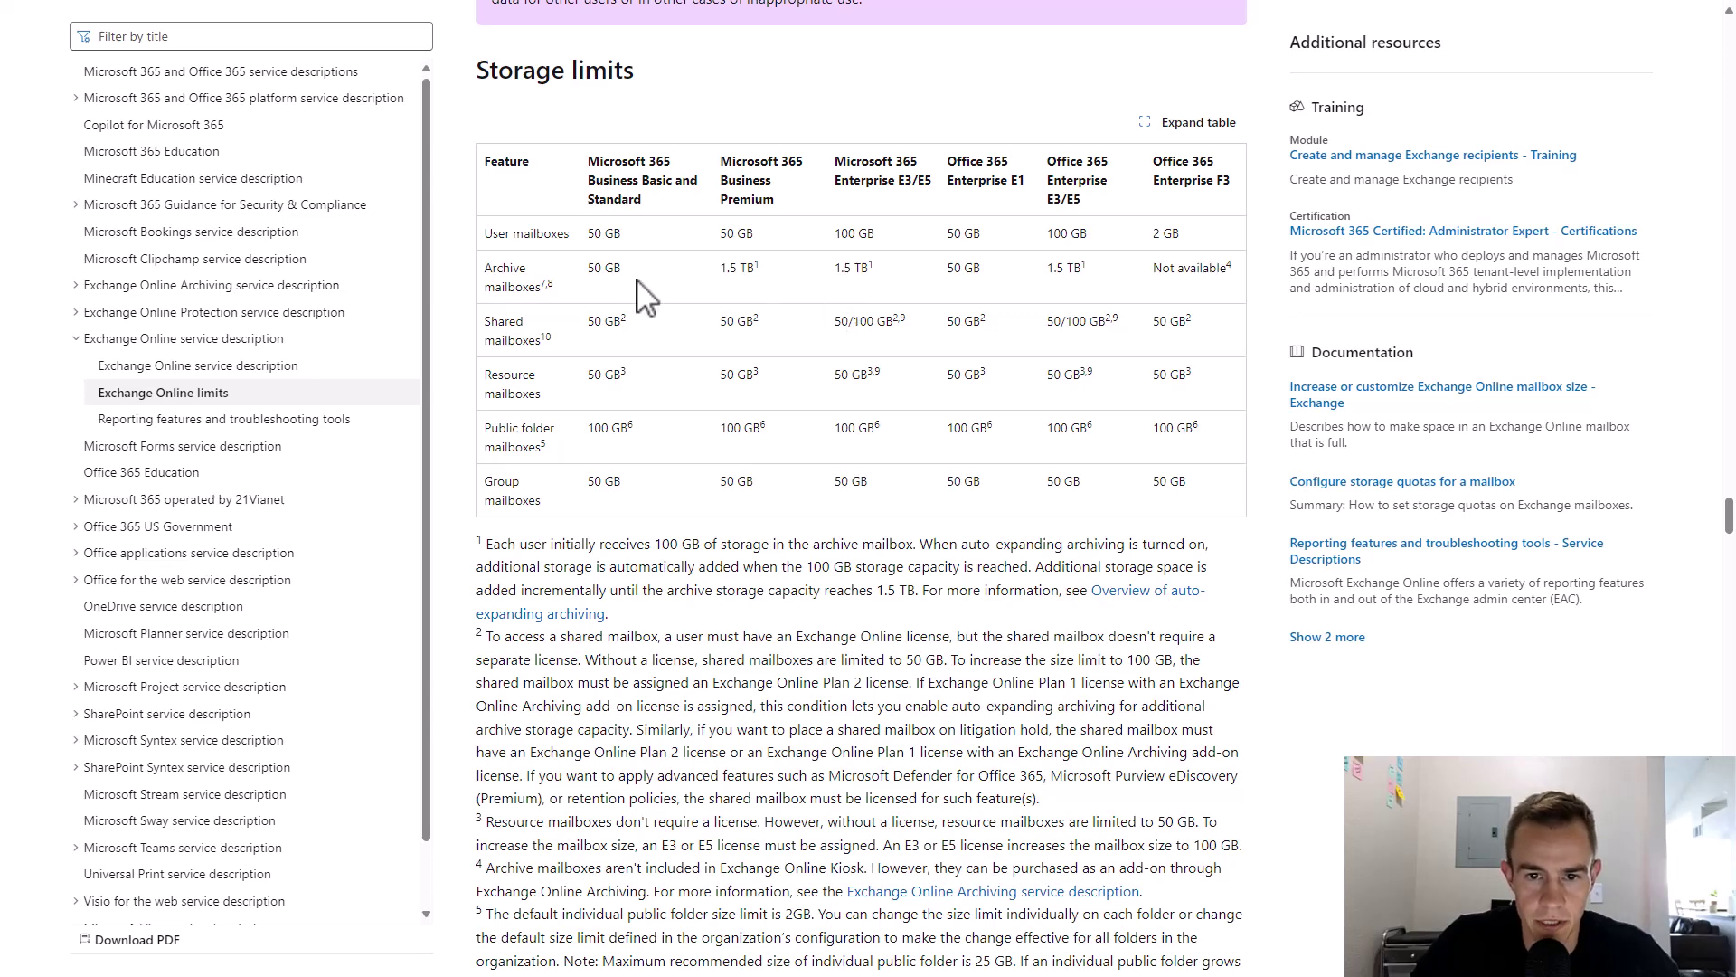
Step: Highlight Business Premium's 1.5 TB and Office 365 E1's 50 GB archive limits, then clear the highlight
{"action": "left_click_drag", "start_coordinate": [705, 271], "coordinate": [864, 271]}
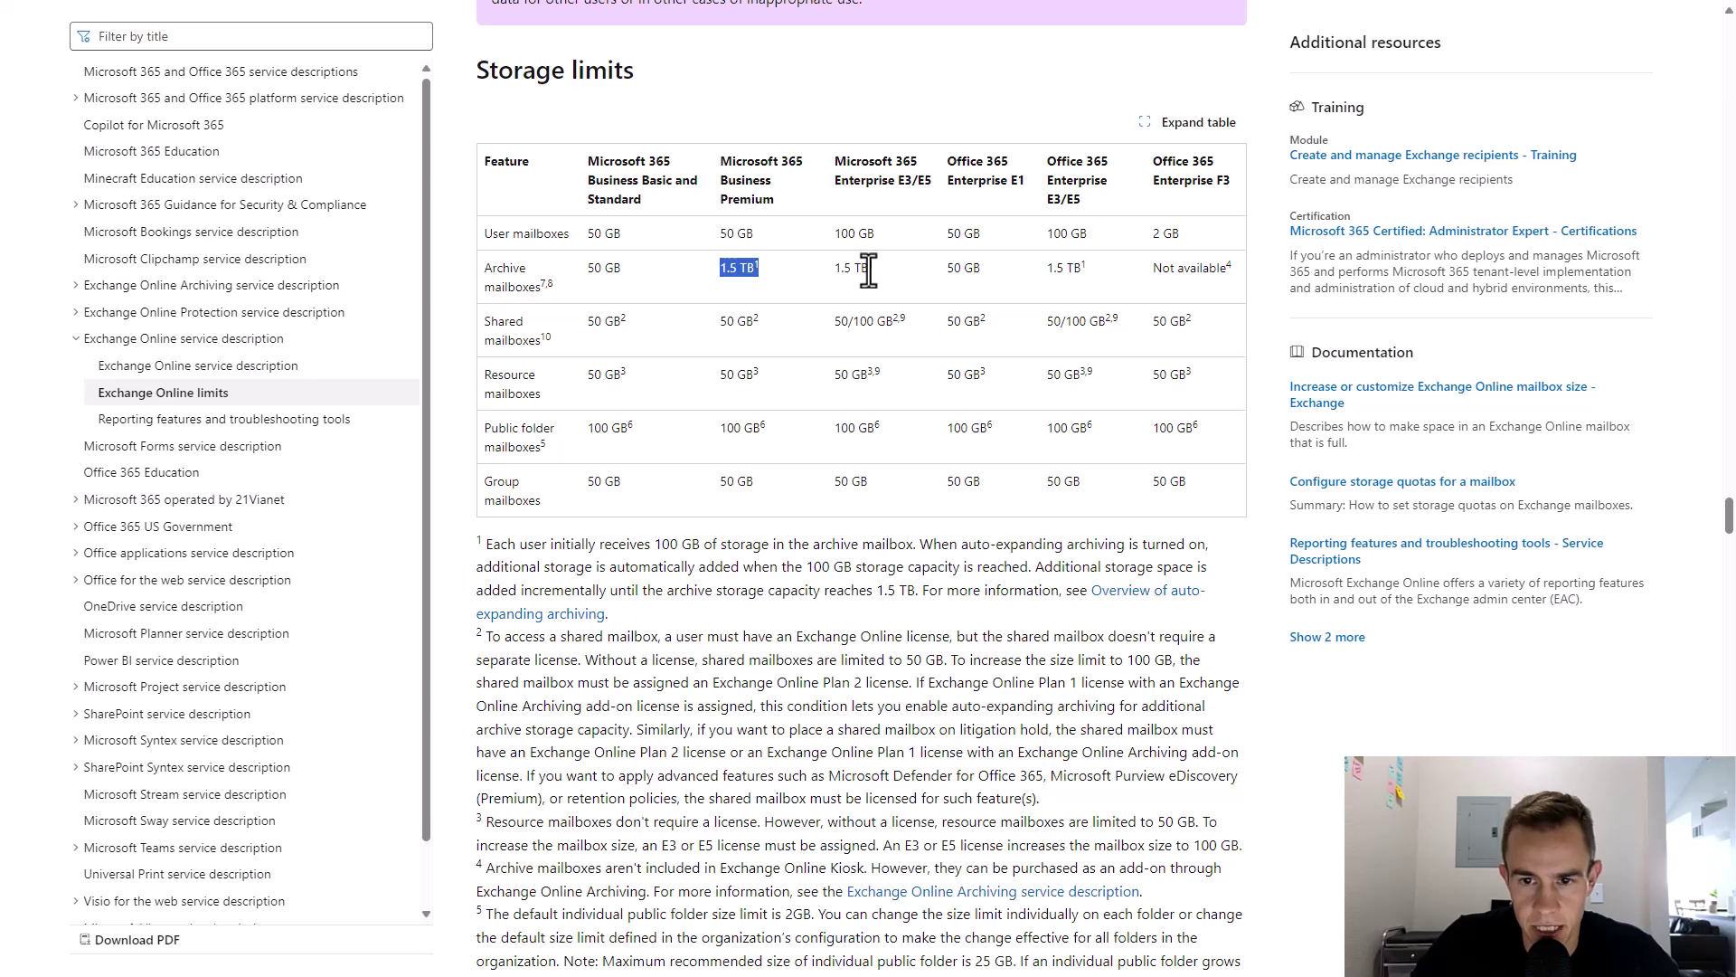
{"action": "left_click_drag", "start_coordinate": [941, 270], "coordinate": [974, 269]}
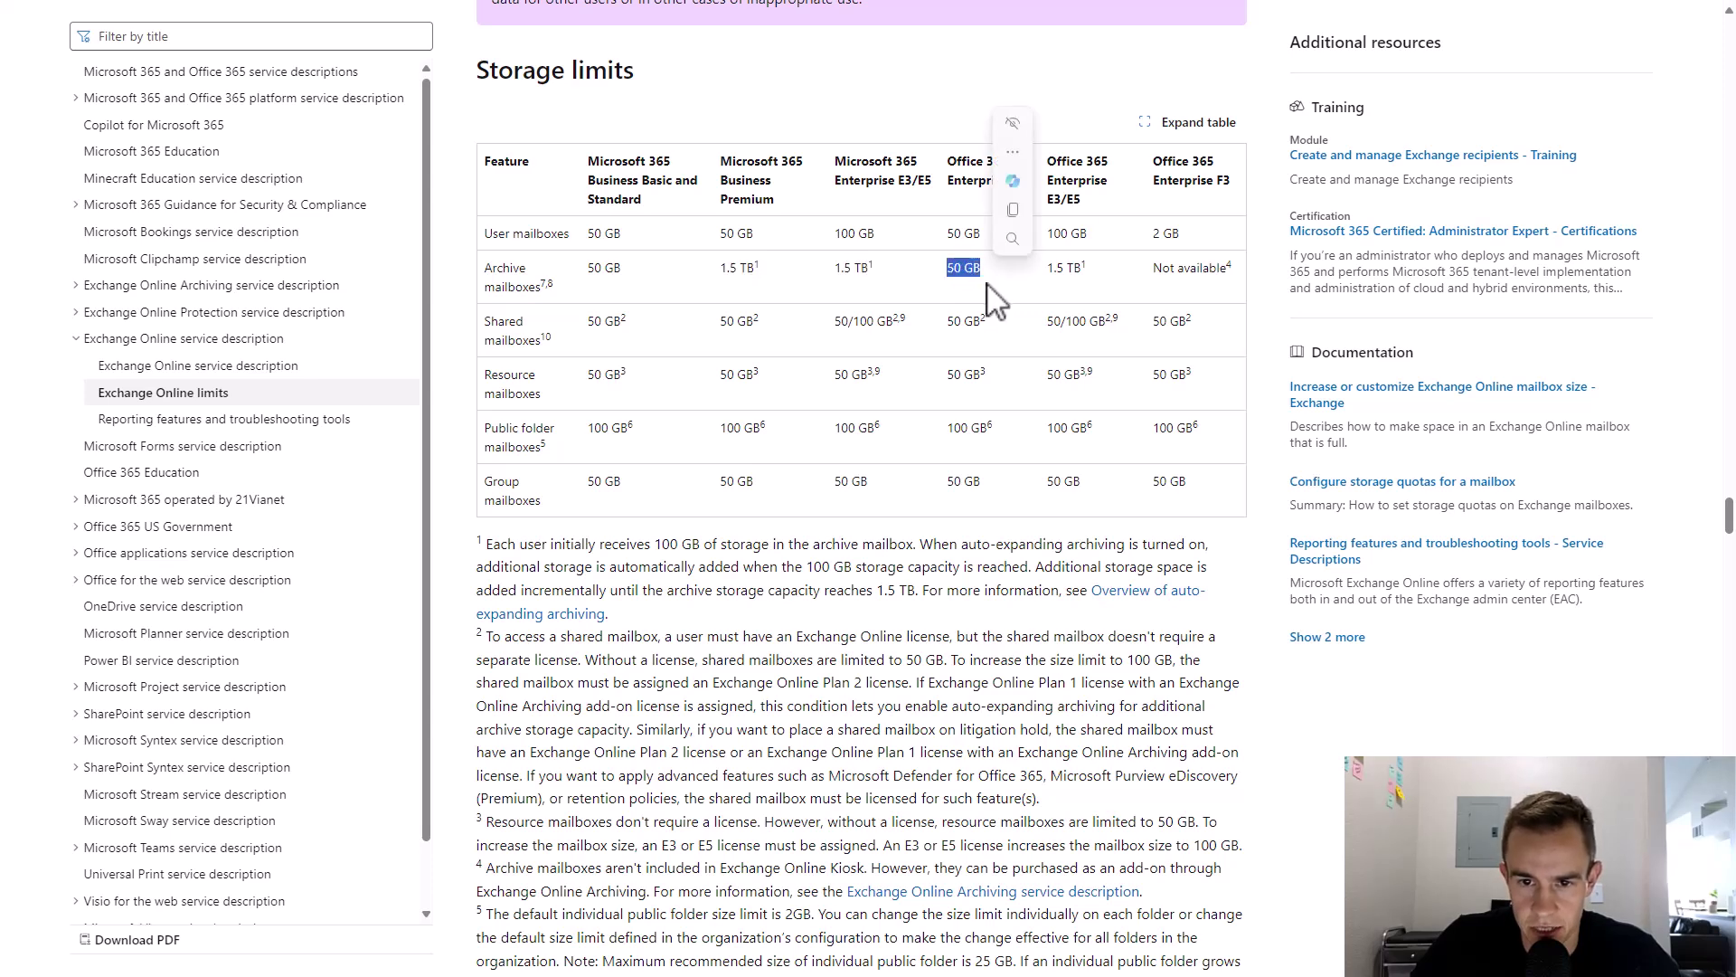
{"action": "left_click", "coordinate": [986, 287]}
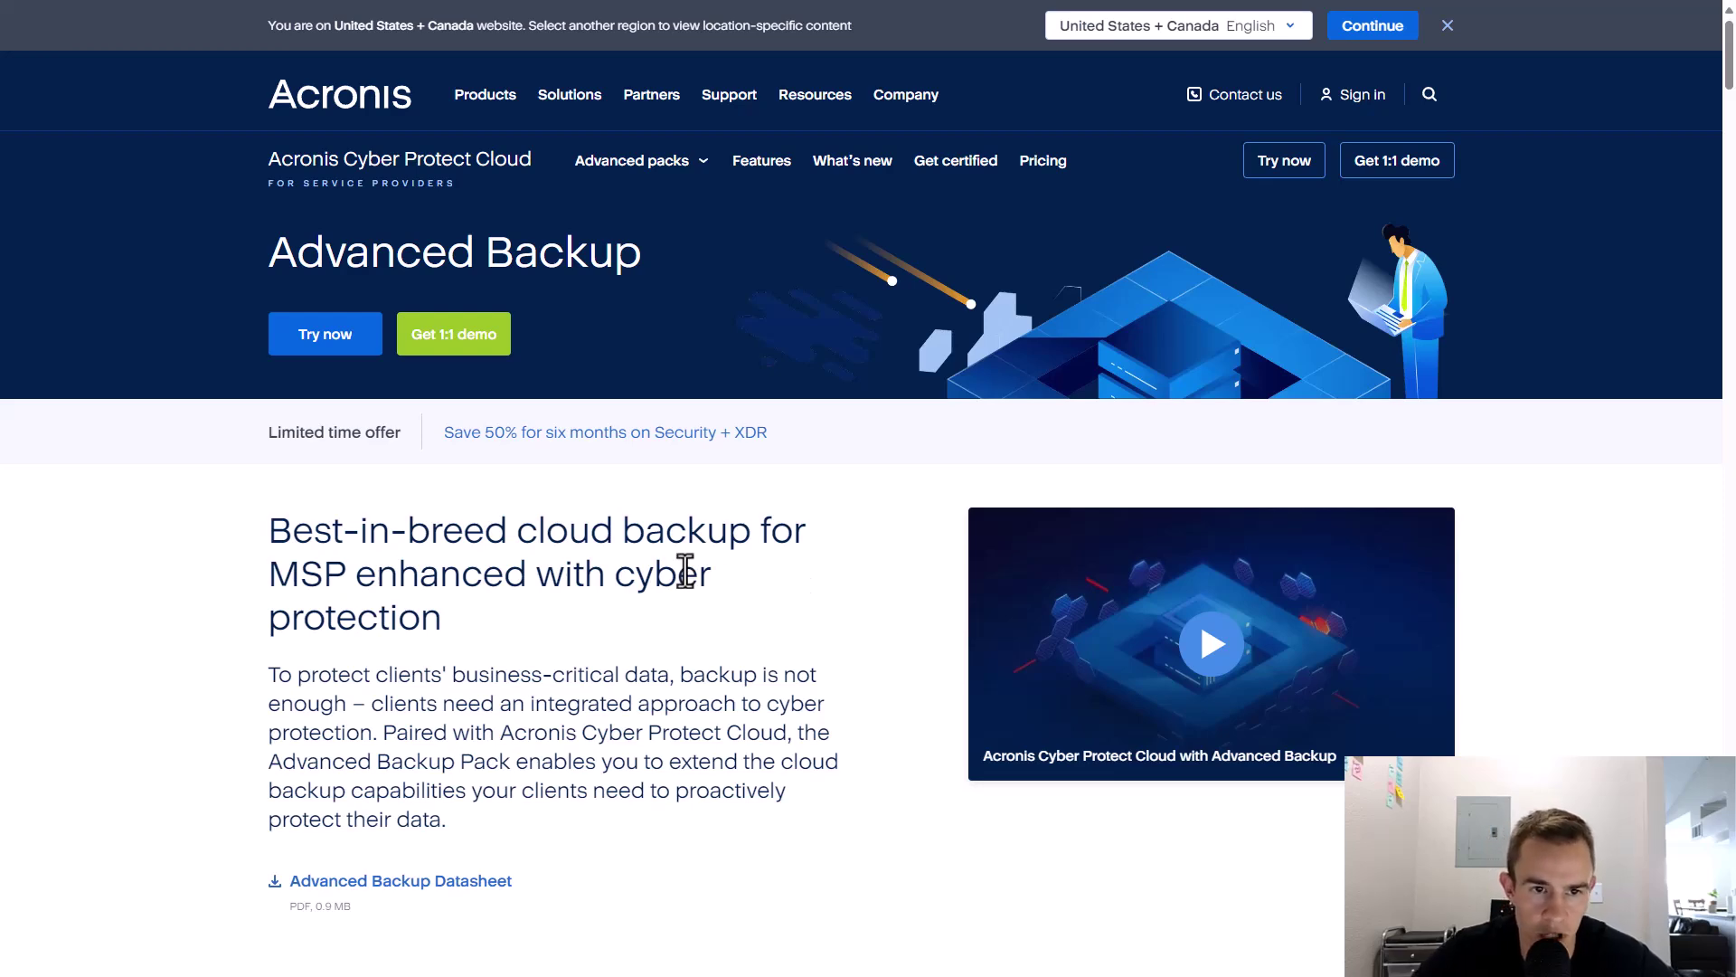
Step: Scroll through the Acronis Advanced Backup page and its feature comparison table
{"action": "scroll", "coordinate": [746, 659], "scroll_direction": "down", "scroll_amount": 5}
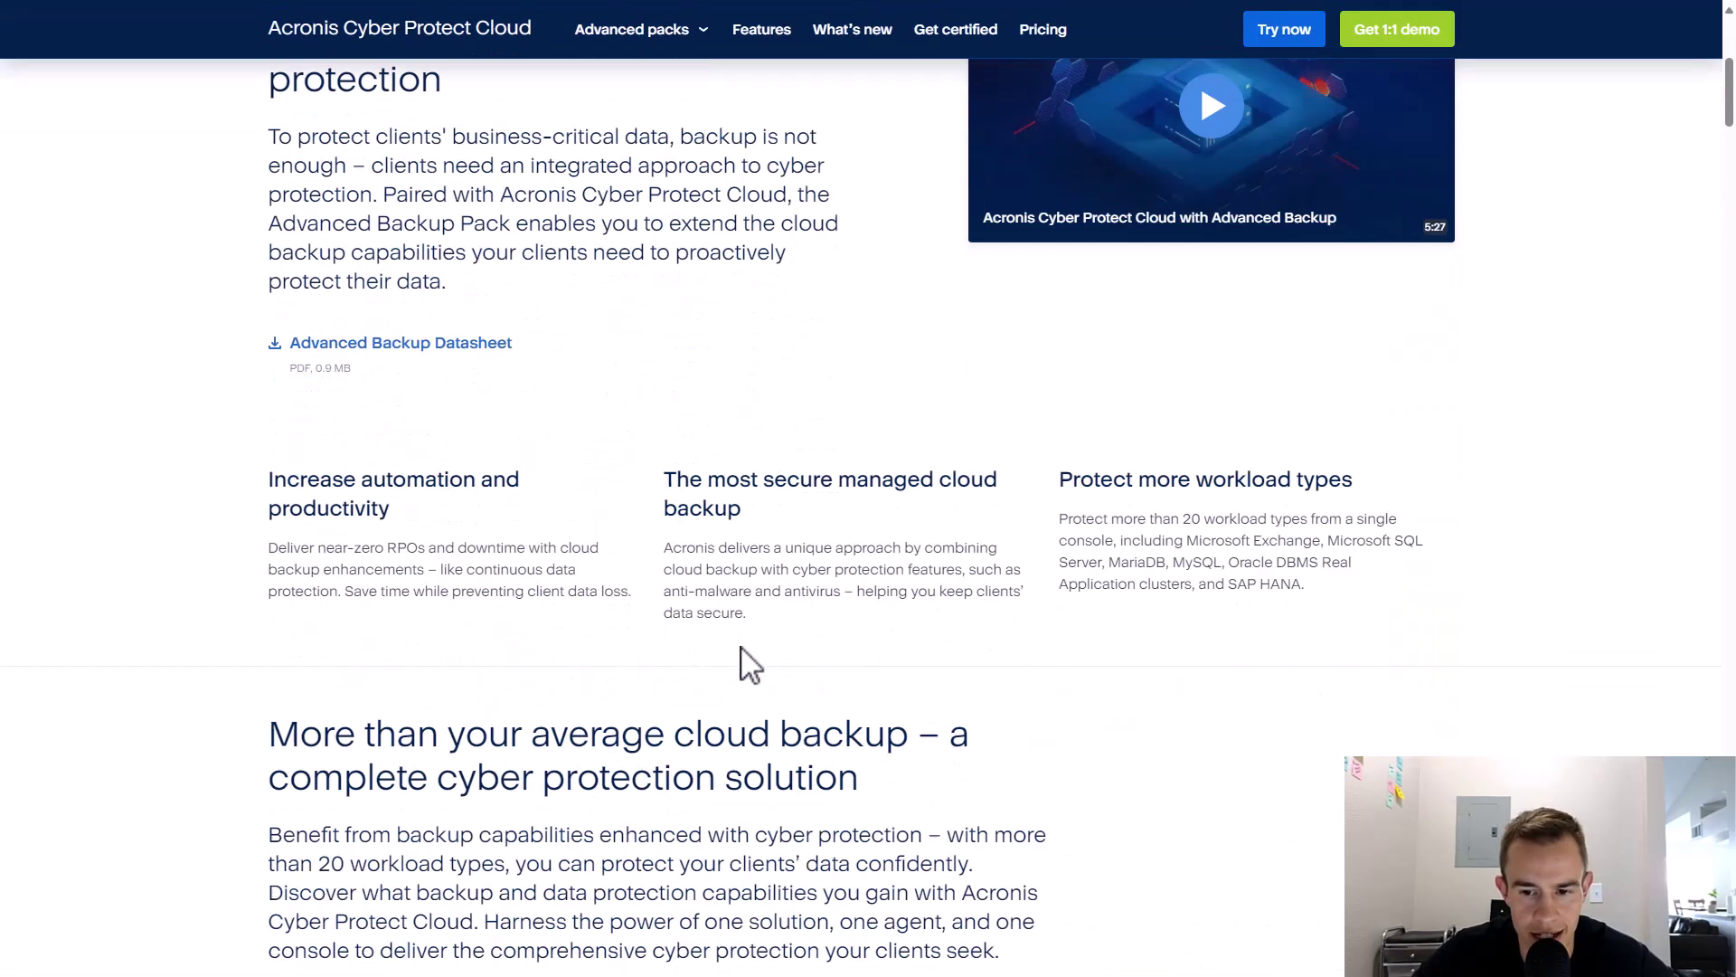
{"action": "scroll", "coordinate": [747, 660], "scroll_direction": "up", "scroll_amount": 5}
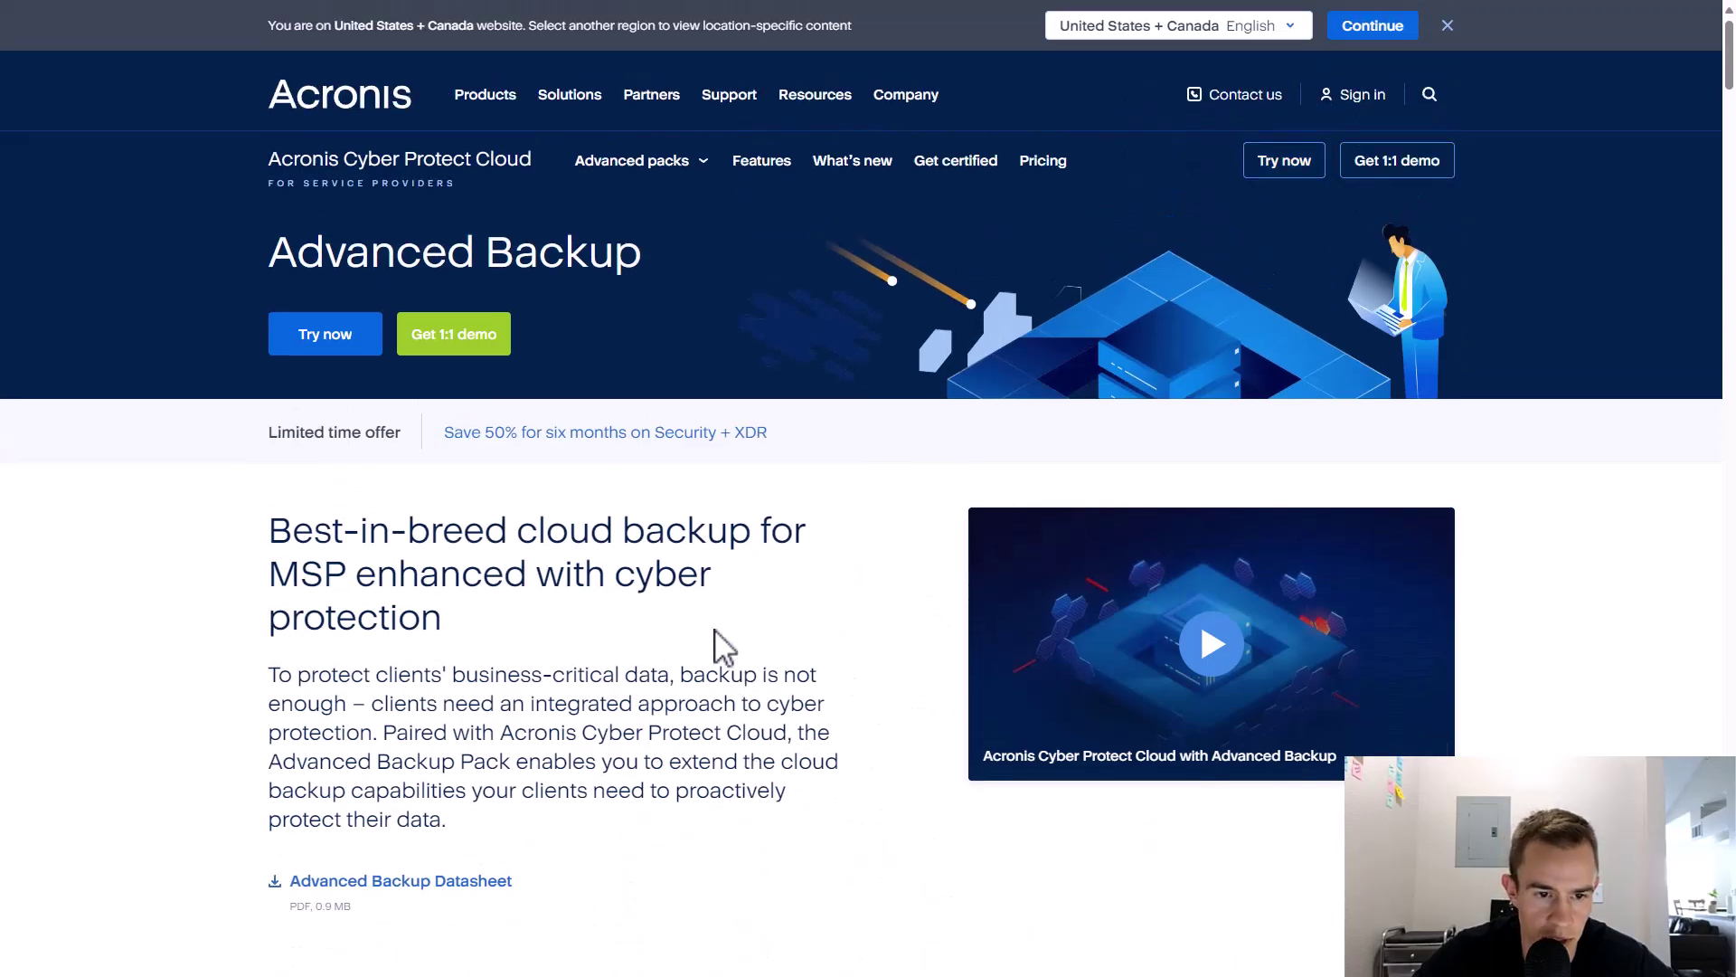
{"action": "scroll", "coordinate": [824, 660], "scroll_direction": "down", "scroll_amount": 13}
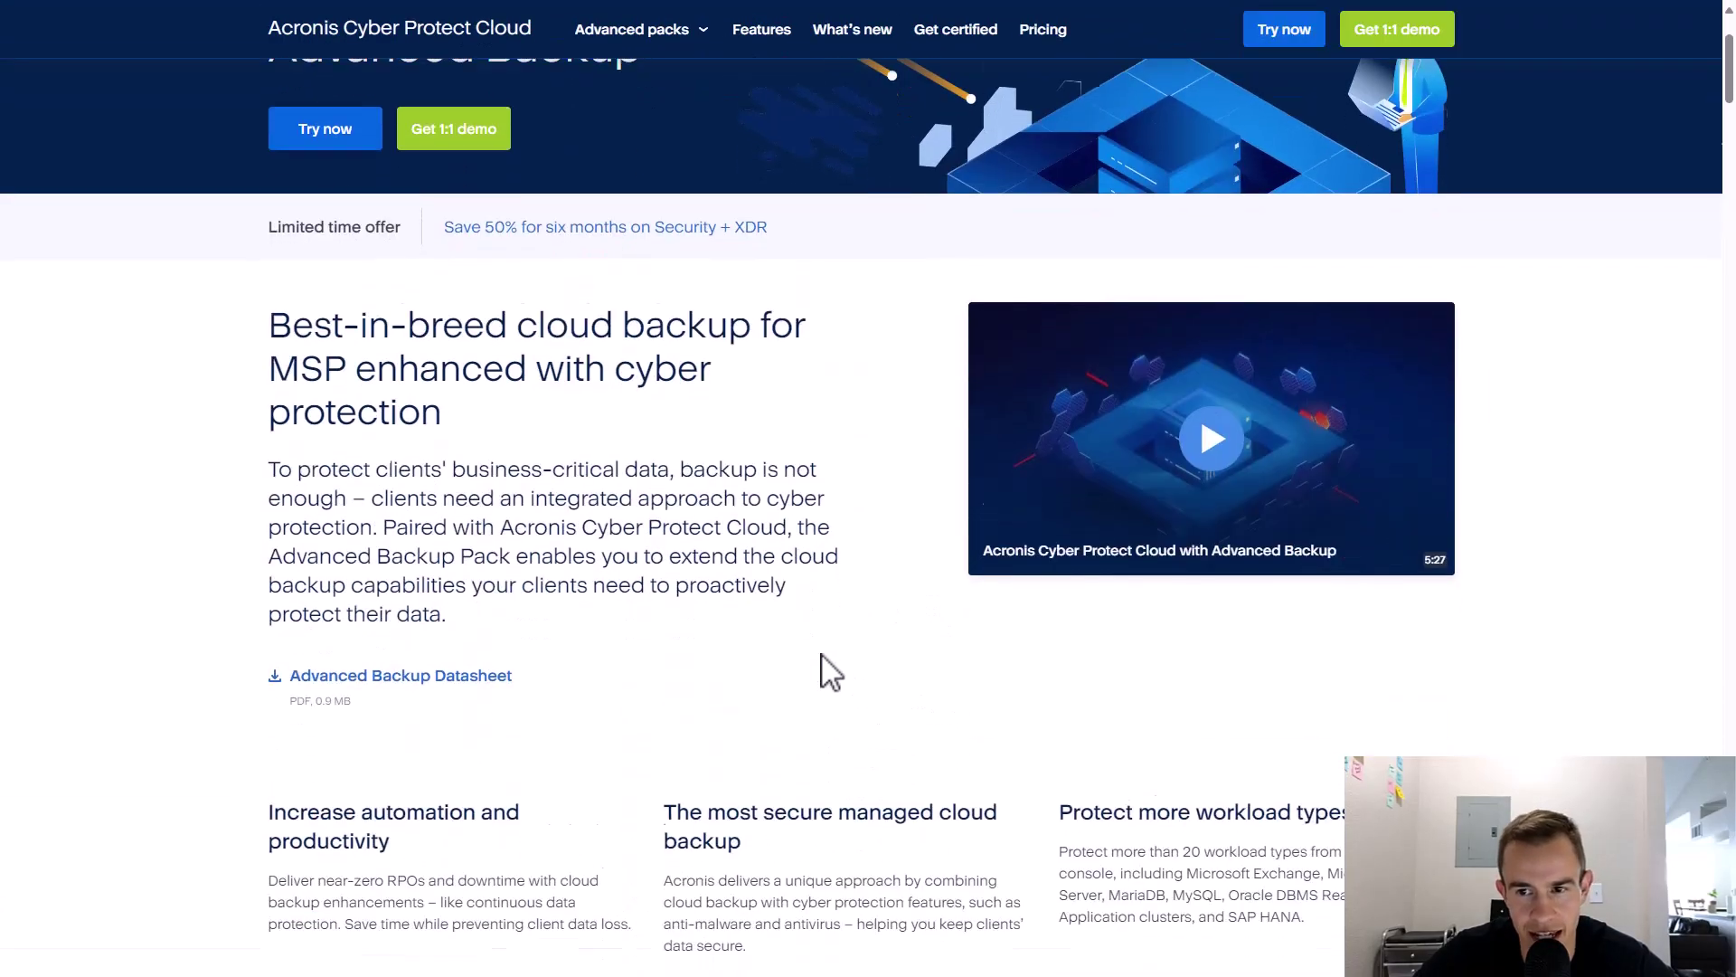
{"action": "scroll", "coordinate": [822, 655], "scroll_direction": "up", "scroll_amount": 13}
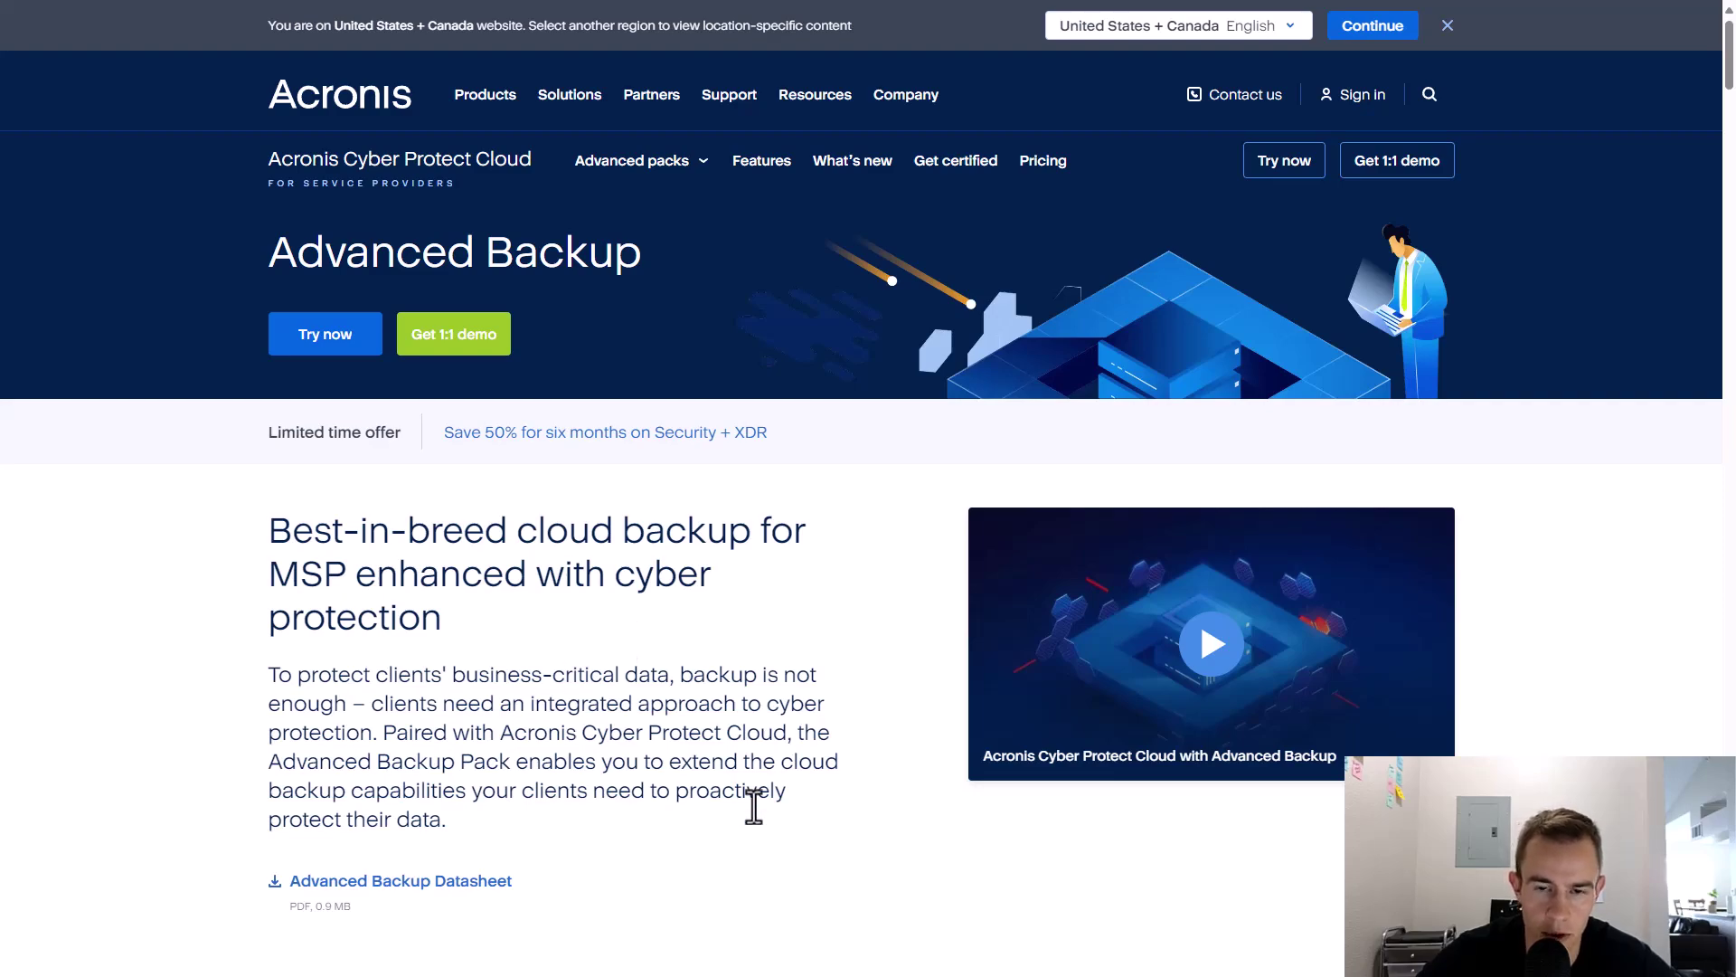
{"action": "scroll", "coordinate": [754, 805], "scroll_direction": "down", "scroll_amount": 10}
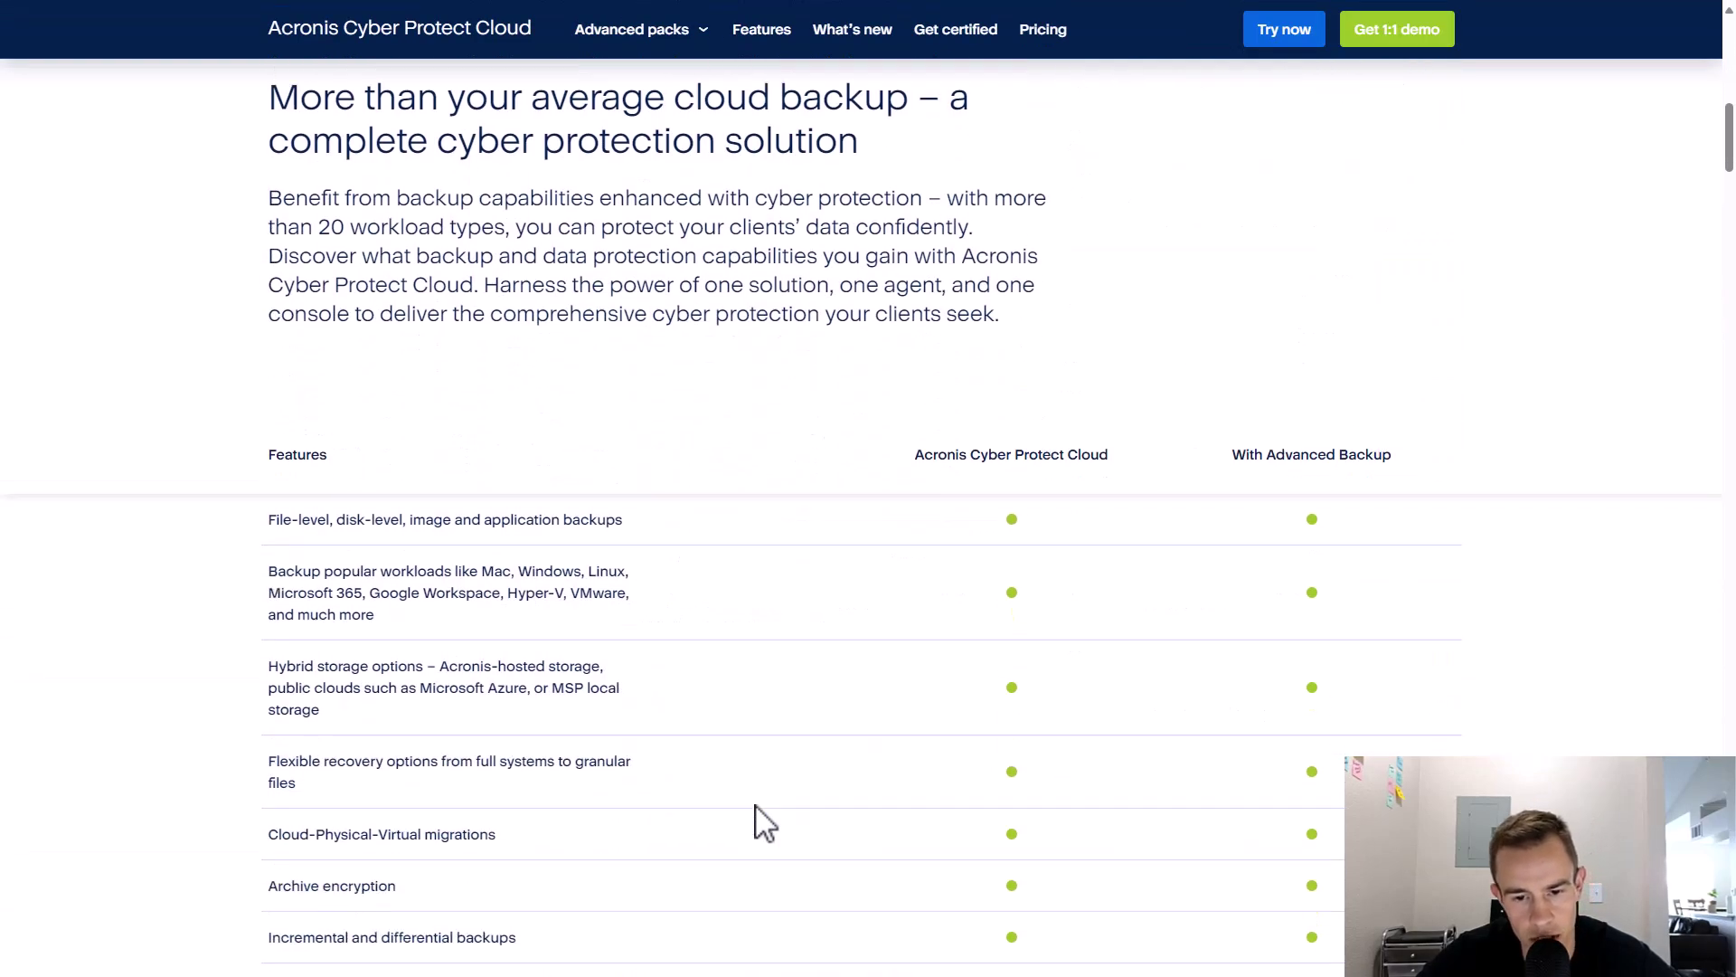
{"action": "scroll", "coordinate": [757, 810], "scroll_direction": "down", "scroll_amount": 2}
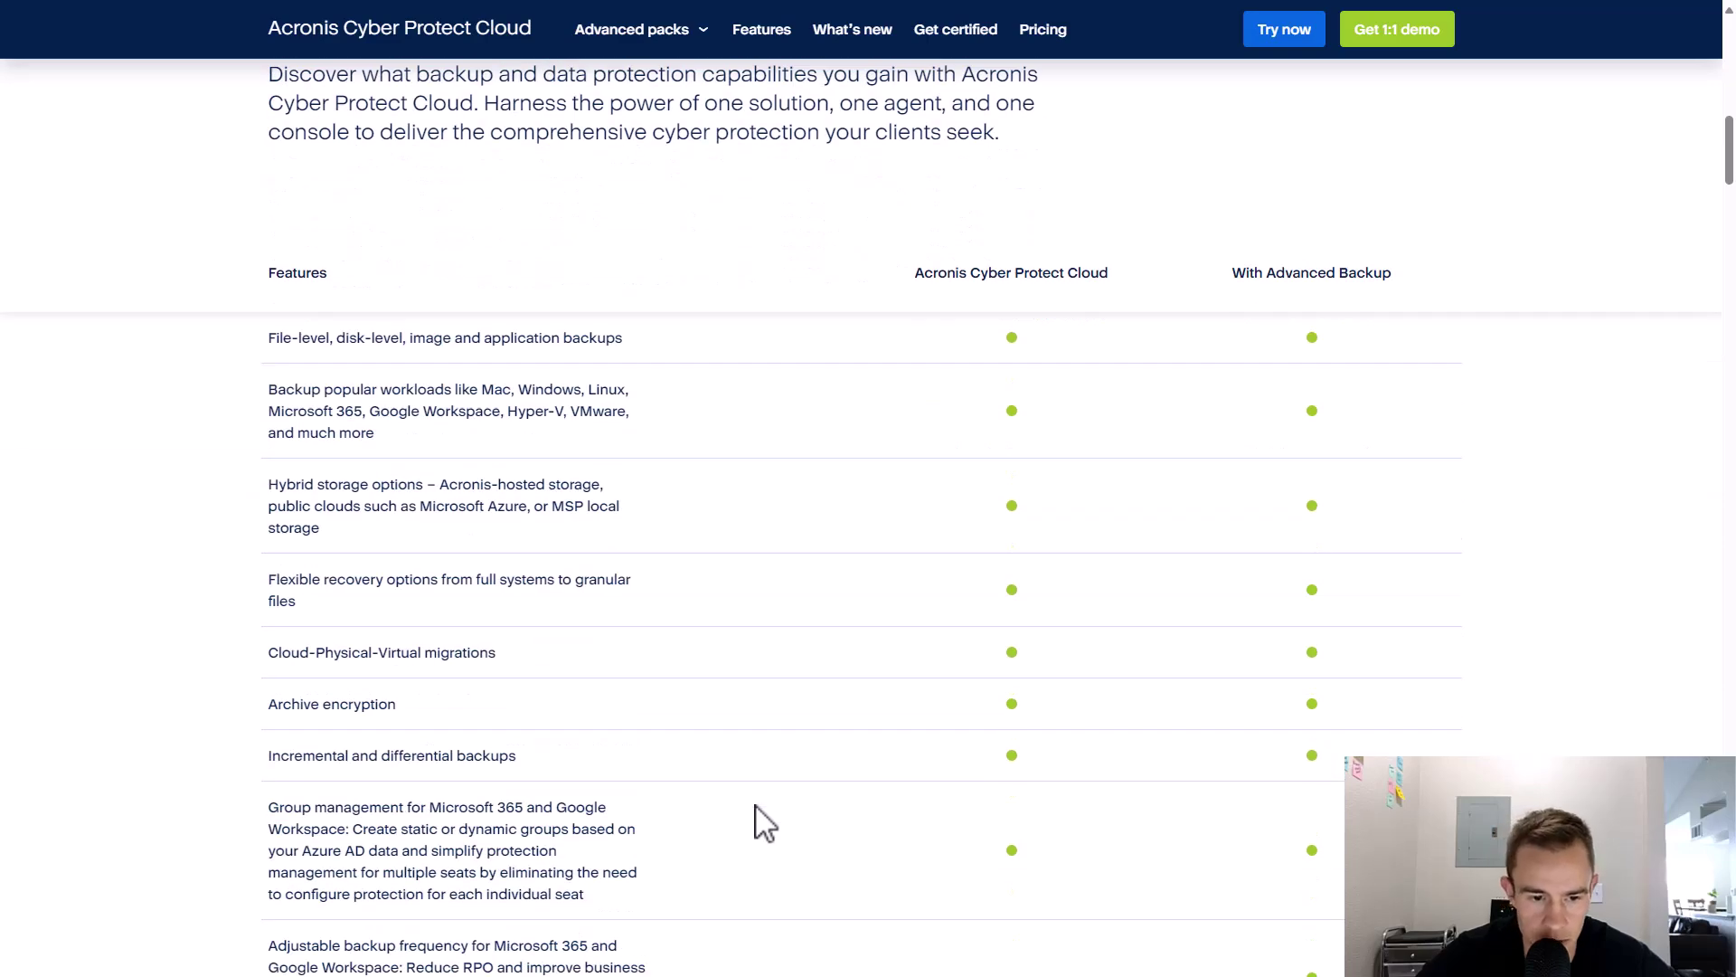
{"action": "scroll", "coordinate": [764, 823], "scroll_direction": "up", "scroll_amount": 12}
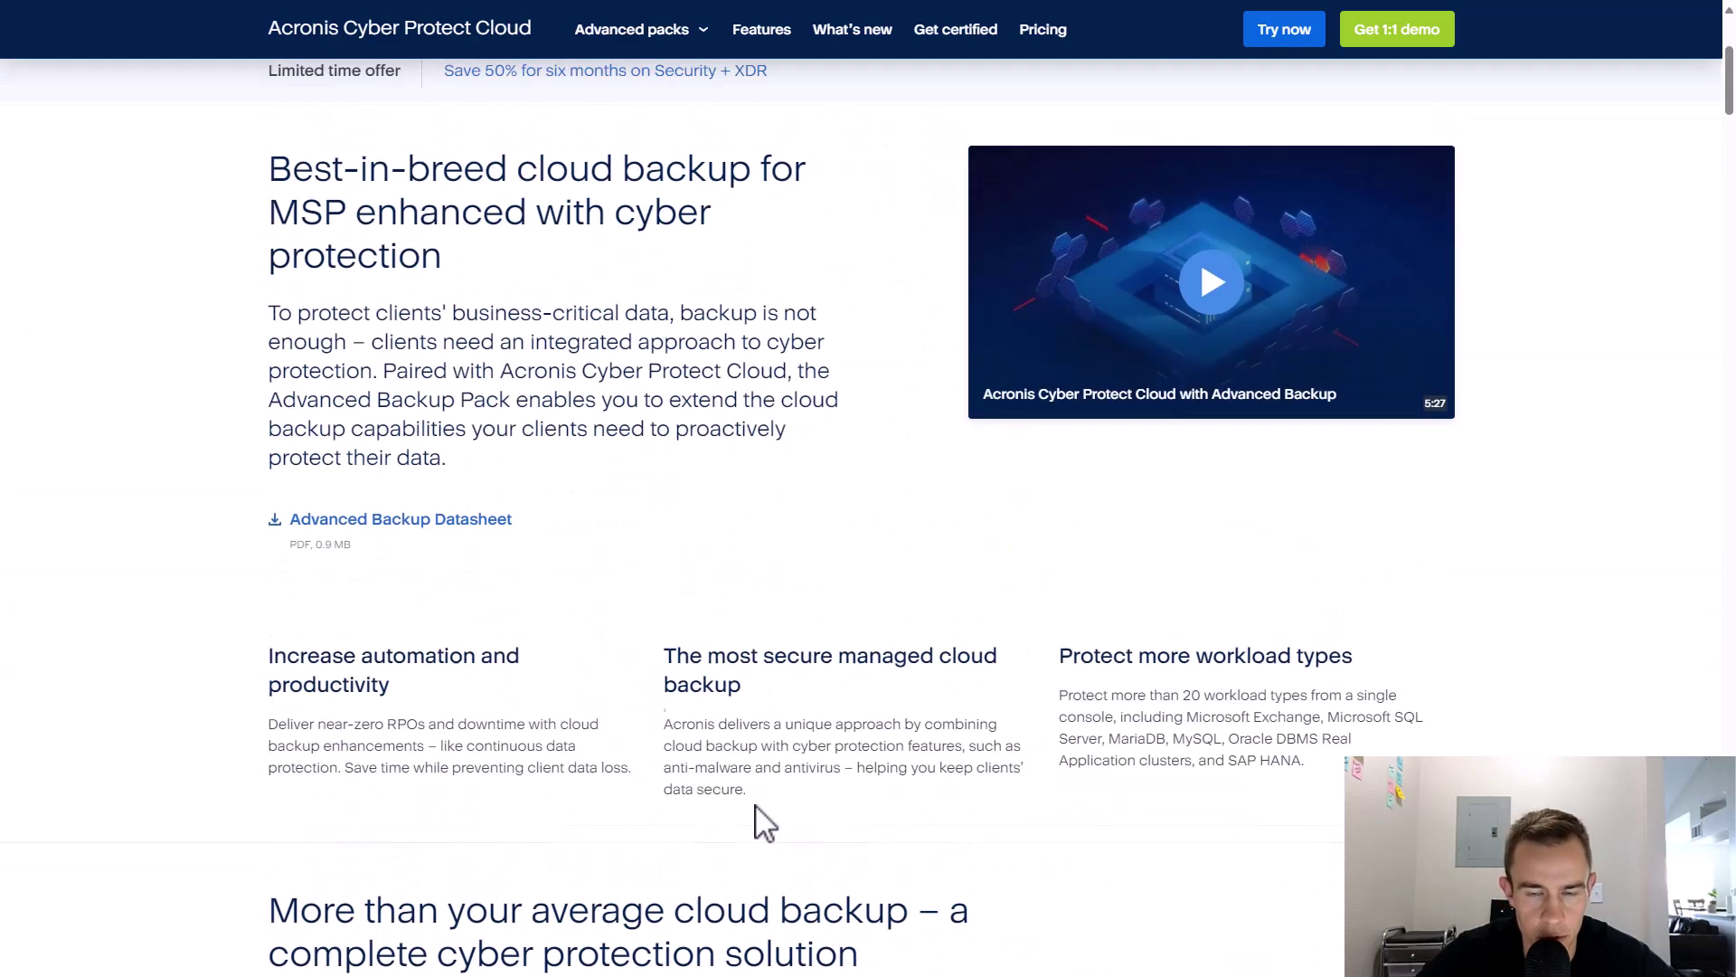
{"action": "scroll", "coordinate": [764, 823], "scroll_direction": "up", "scroll_amount": 4}
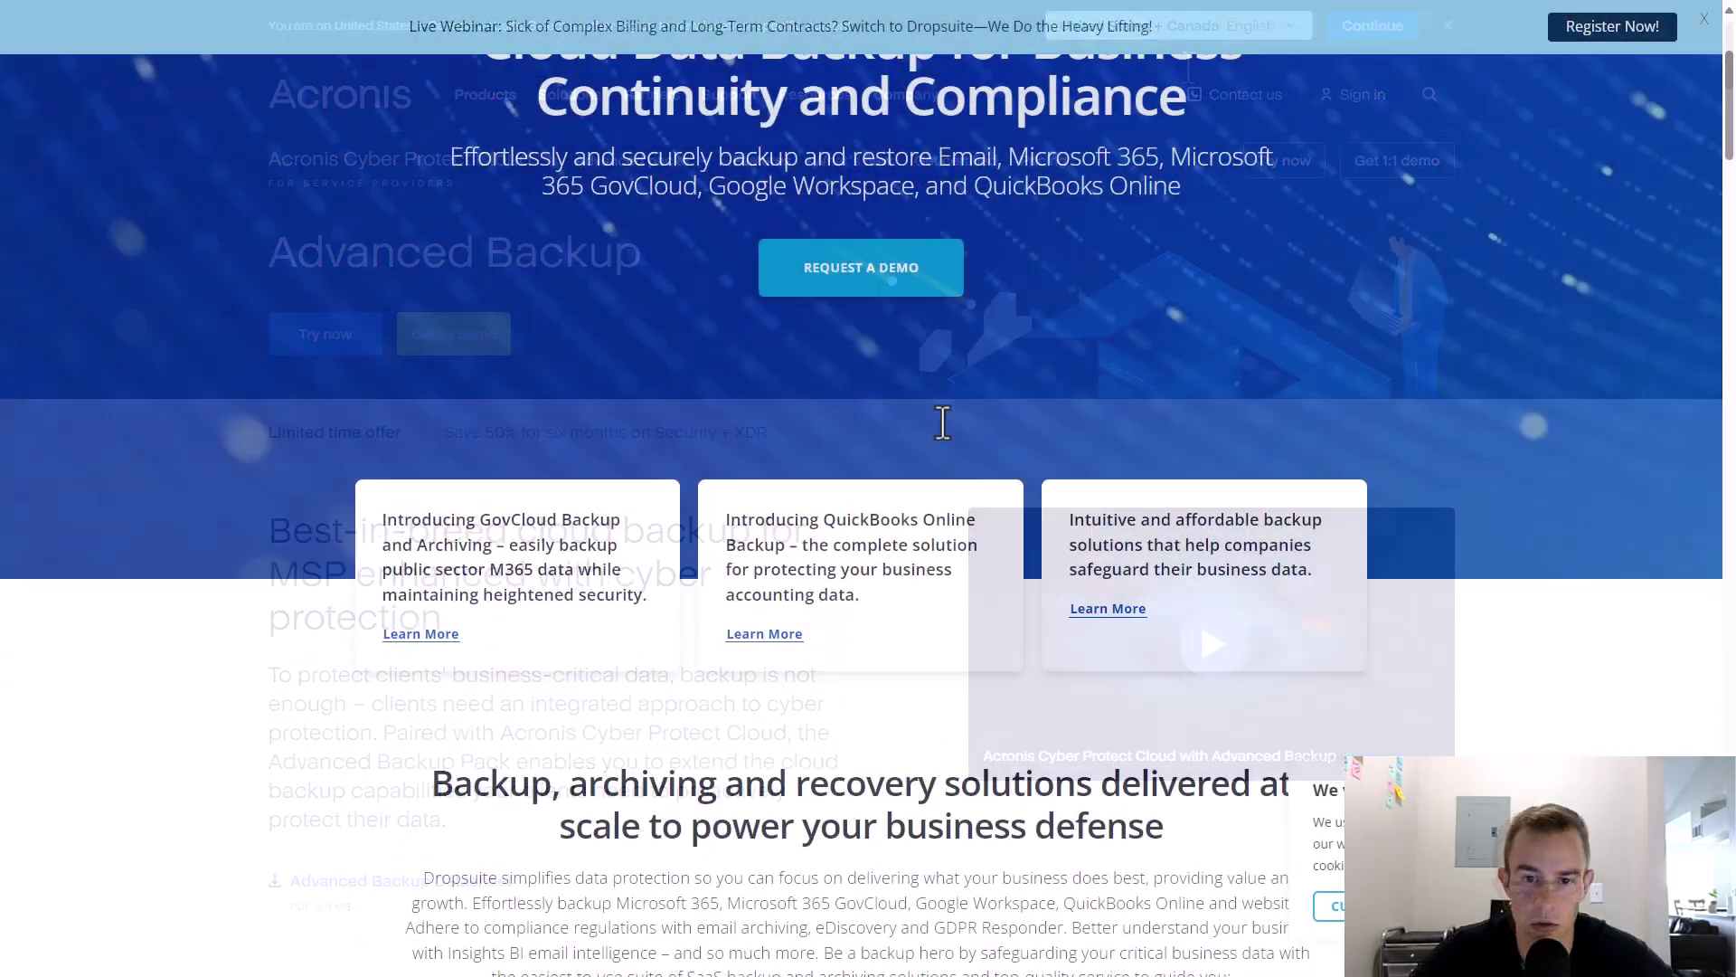
{"action": "scroll", "coordinate": [943, 423], "scroll_direction": "down", "scroll_amount": 8}
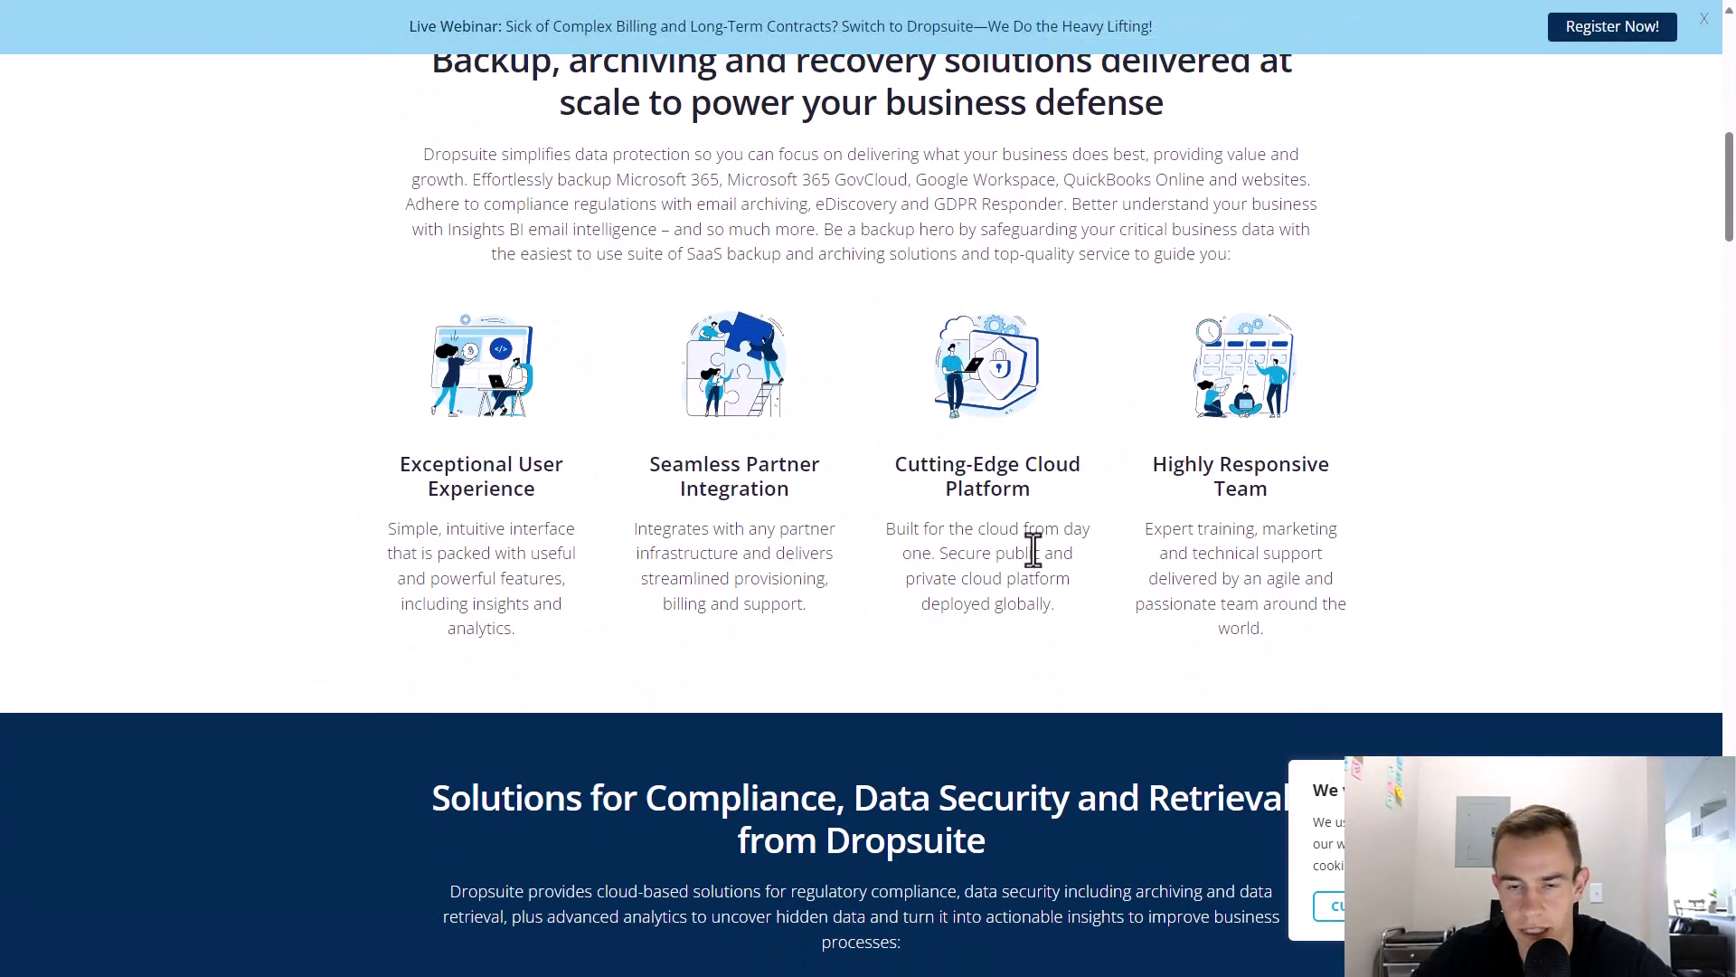
{"action": "scroll", "coordinate": [980, 556], "scroll_direction": "down", "scroll_amount": 9}
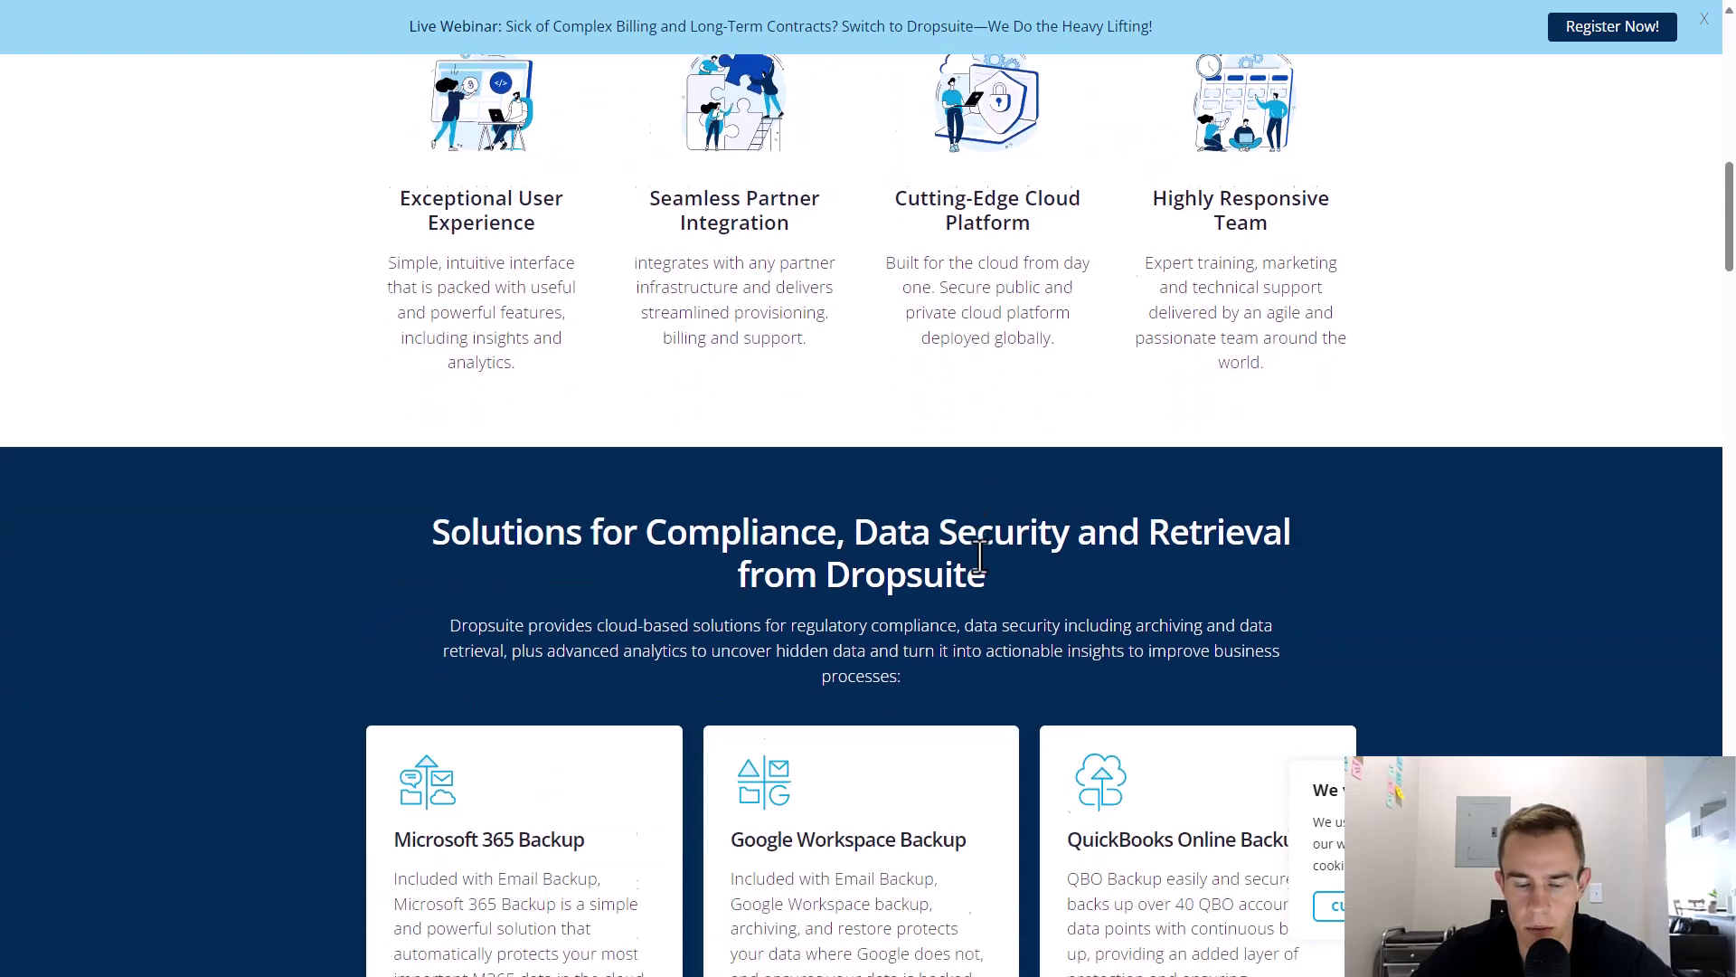
{"action": "scroll", "coordinate": [986, 577], "scroll_direction": "down", "scroll_amount": 8}
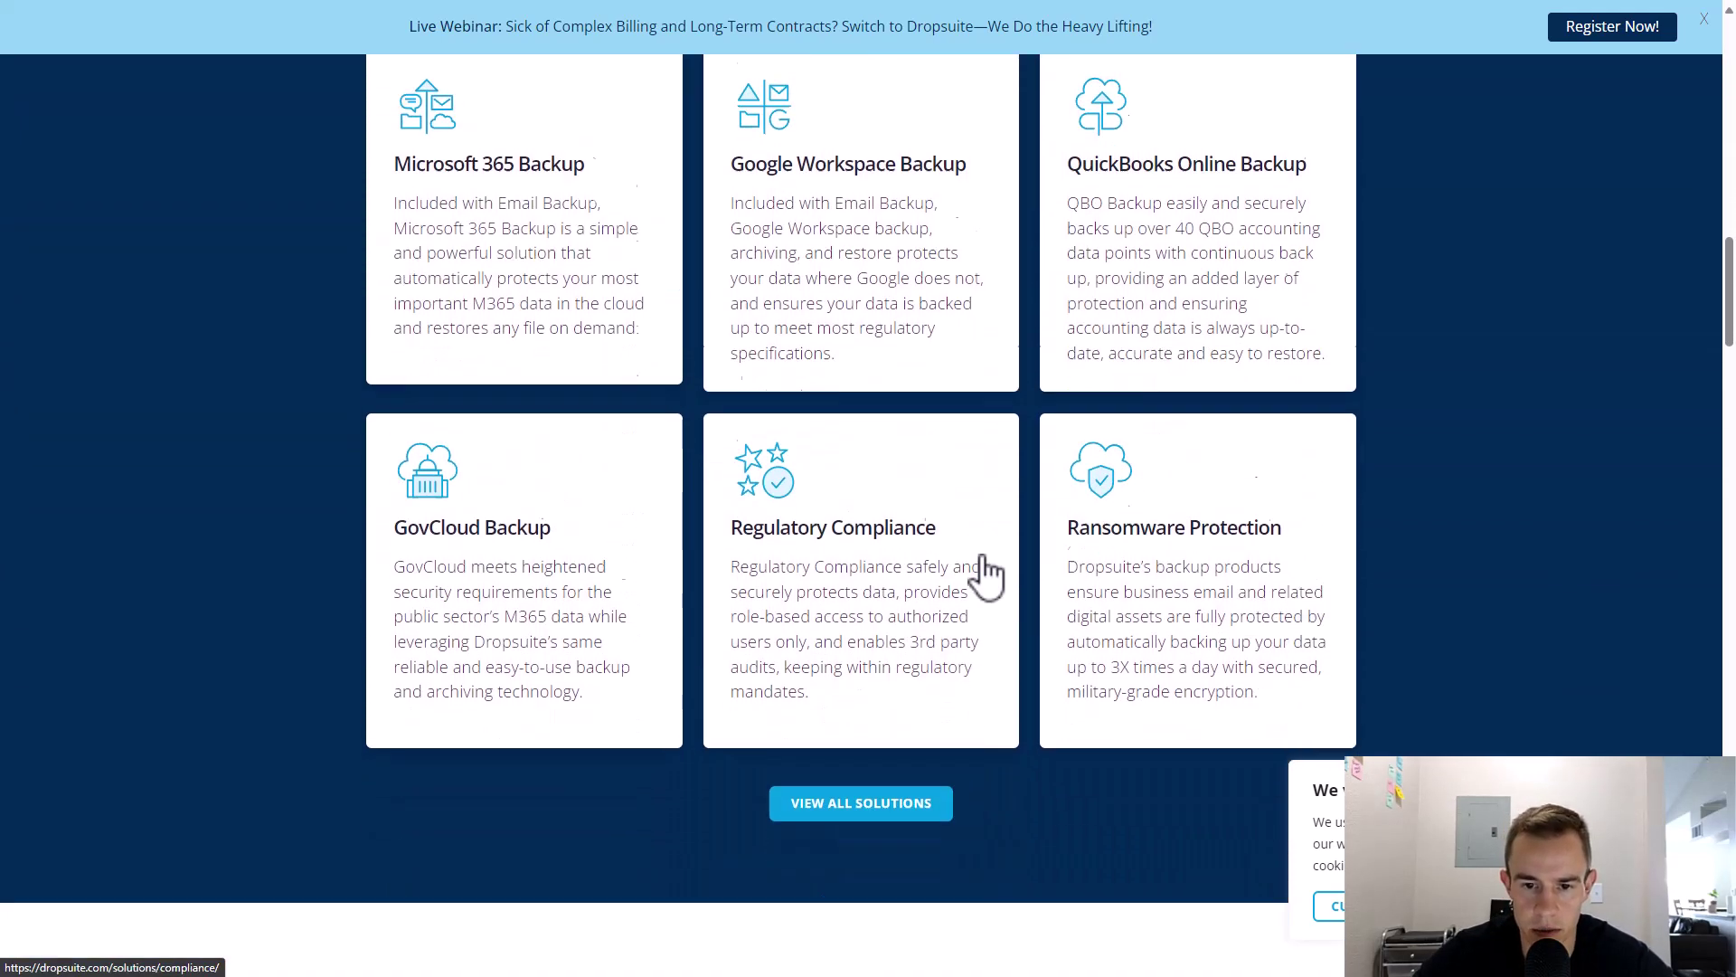
{"action": "scroll", "coordinate": [992, 571], "scroll_direction": "down", "scroll_amount": 1}
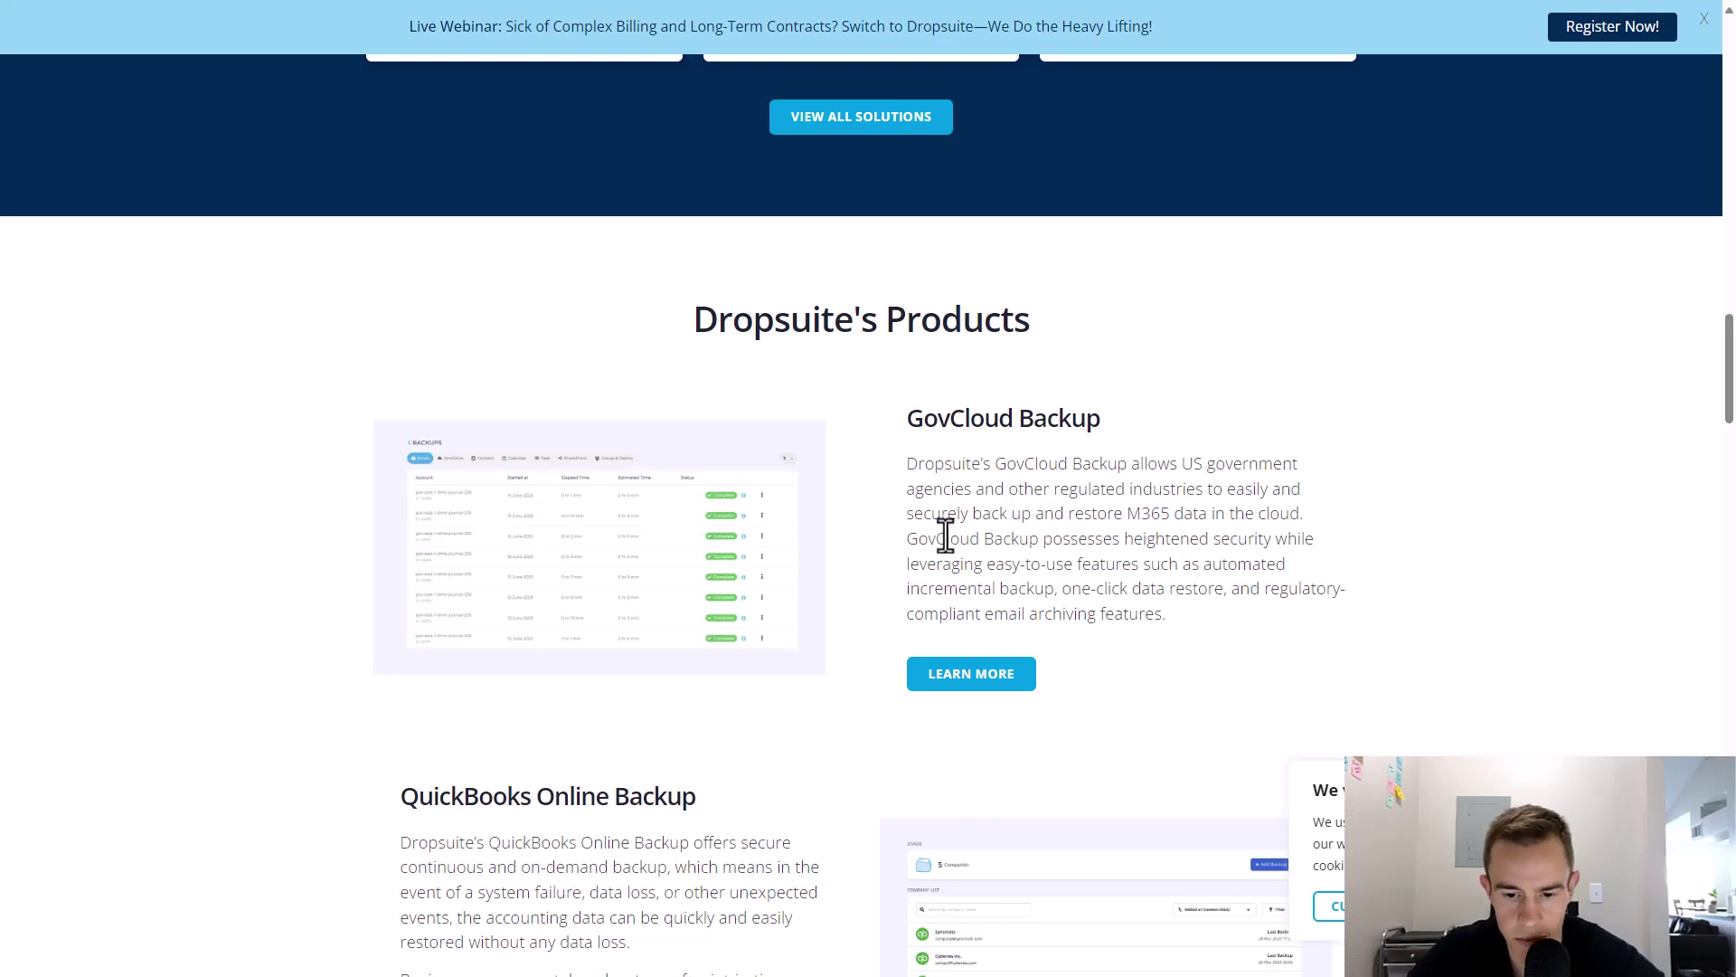
{"action": "scroll", "coordinate": [902, 571], "scroll_direction": "down", "scroll_amount": 7}
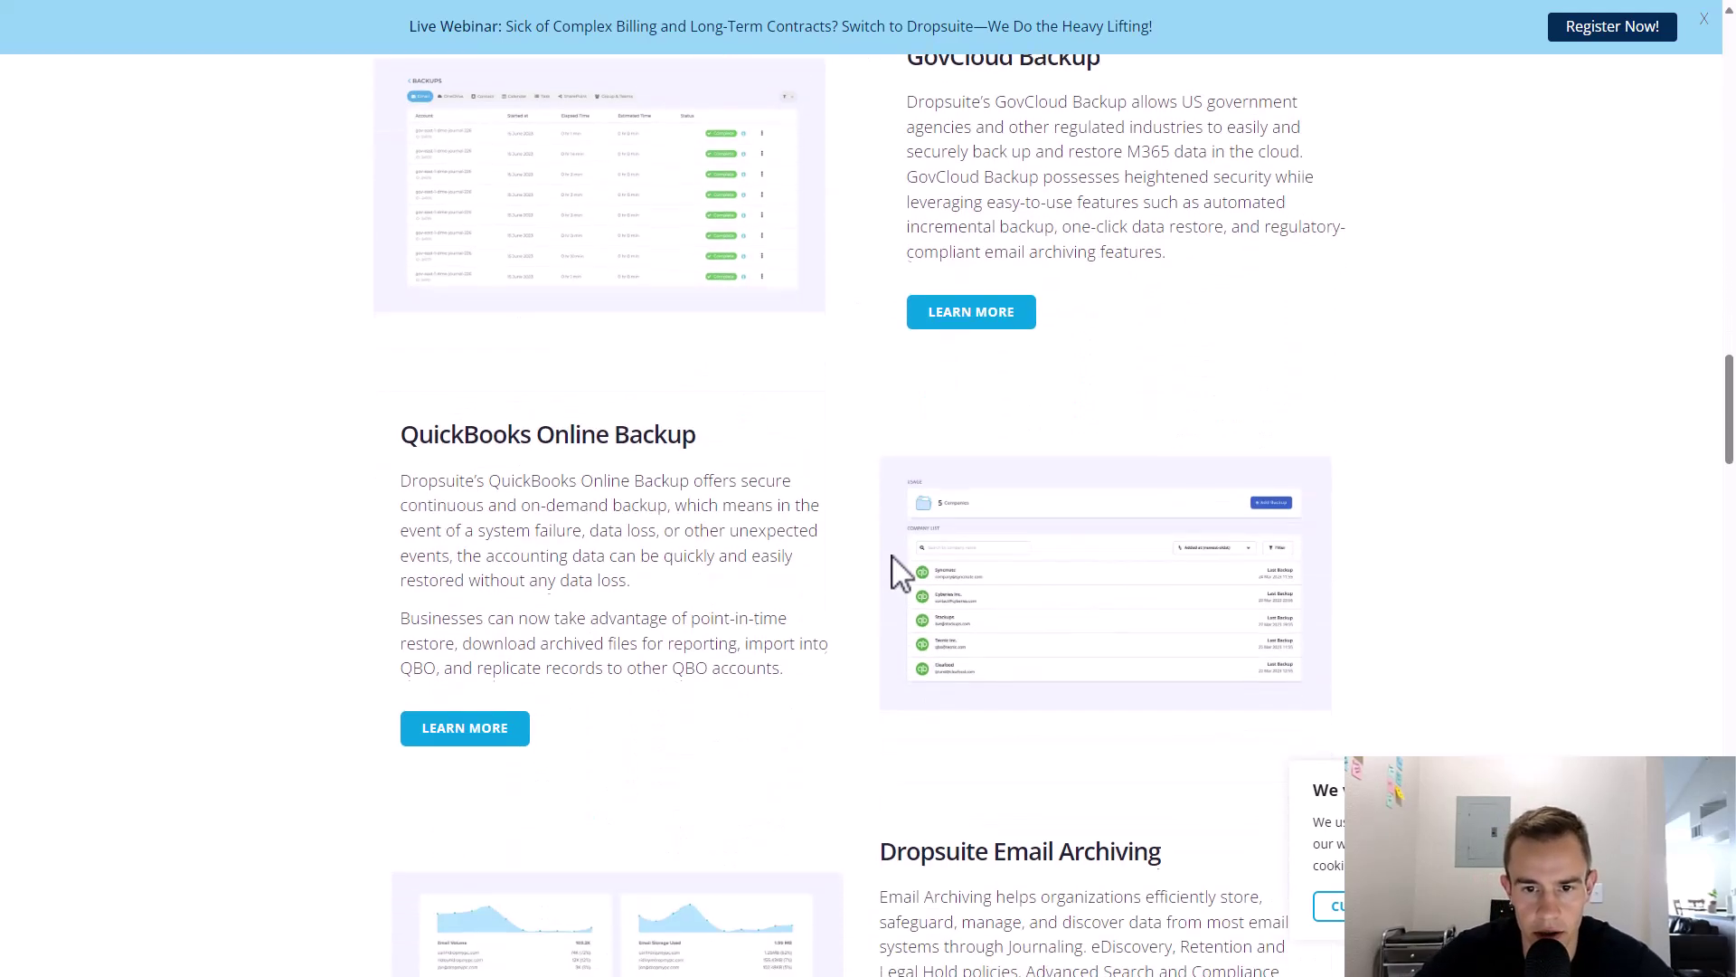
{"action": "scroll", "coordinate": [901, 572], "scroll_direction": "up", "scroll_amount": 9}
{"action": "scroll", "coordinate": [902, 572], "scroll_direction": "up", "scroll_amount": 20}
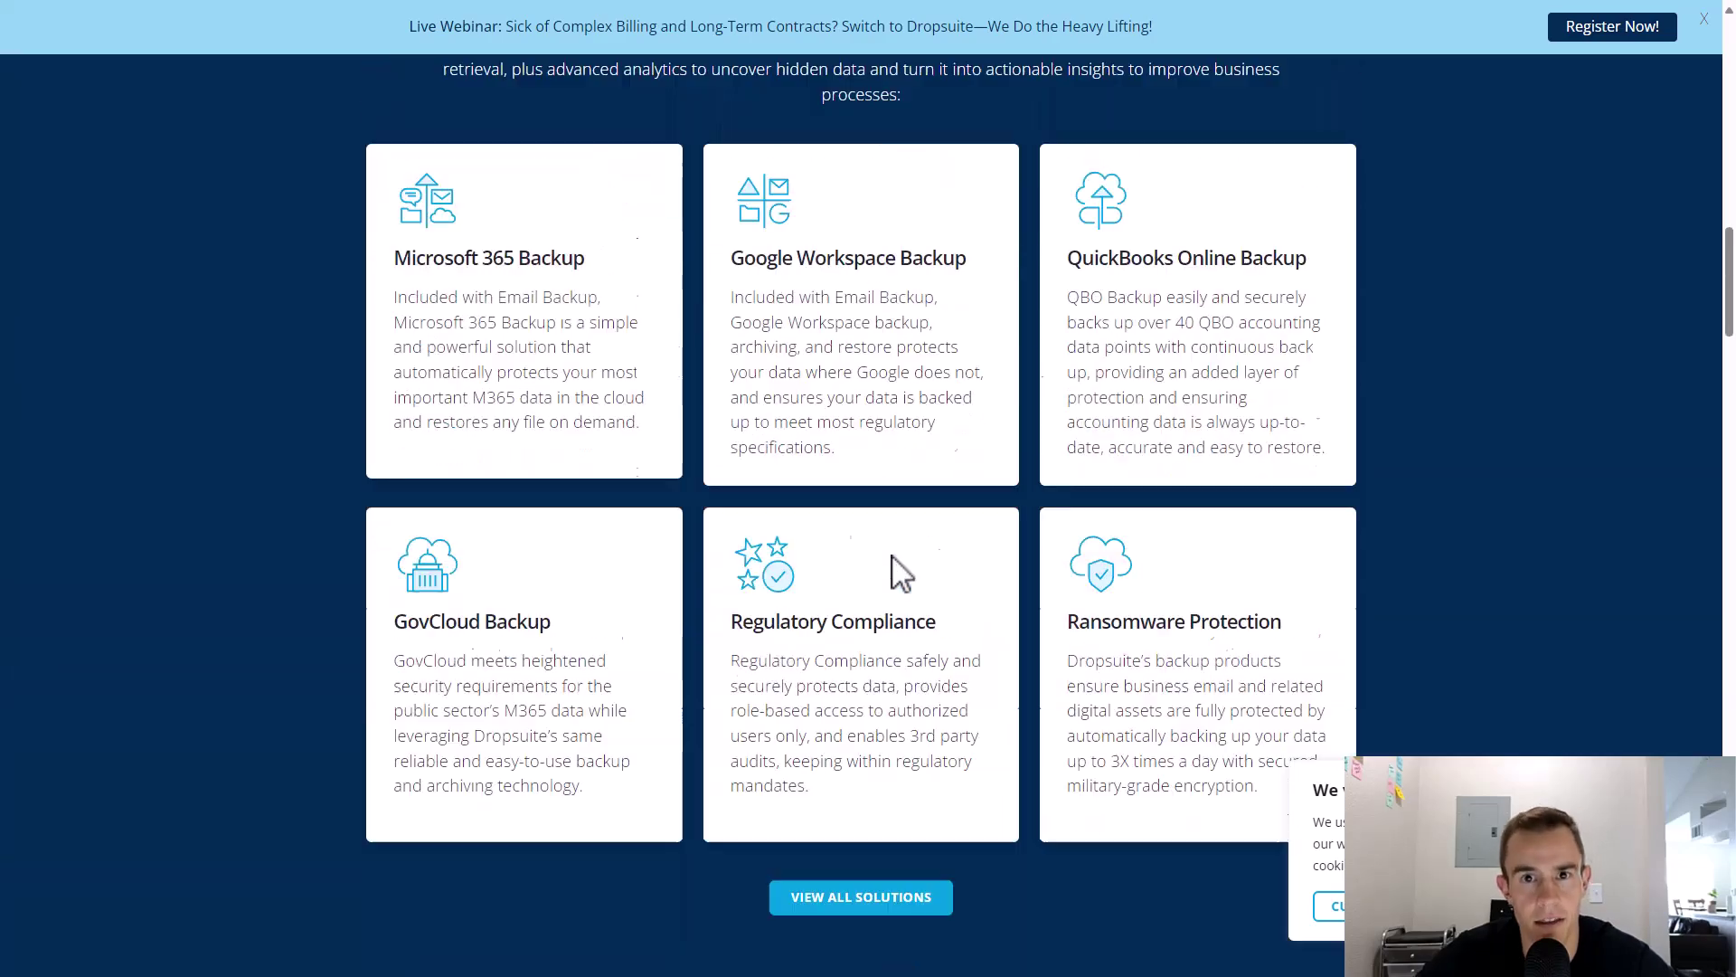
{"action": "scroll", "coordinate": [580, 374], "scroll_direction": "up", "scroll_amount": 5}
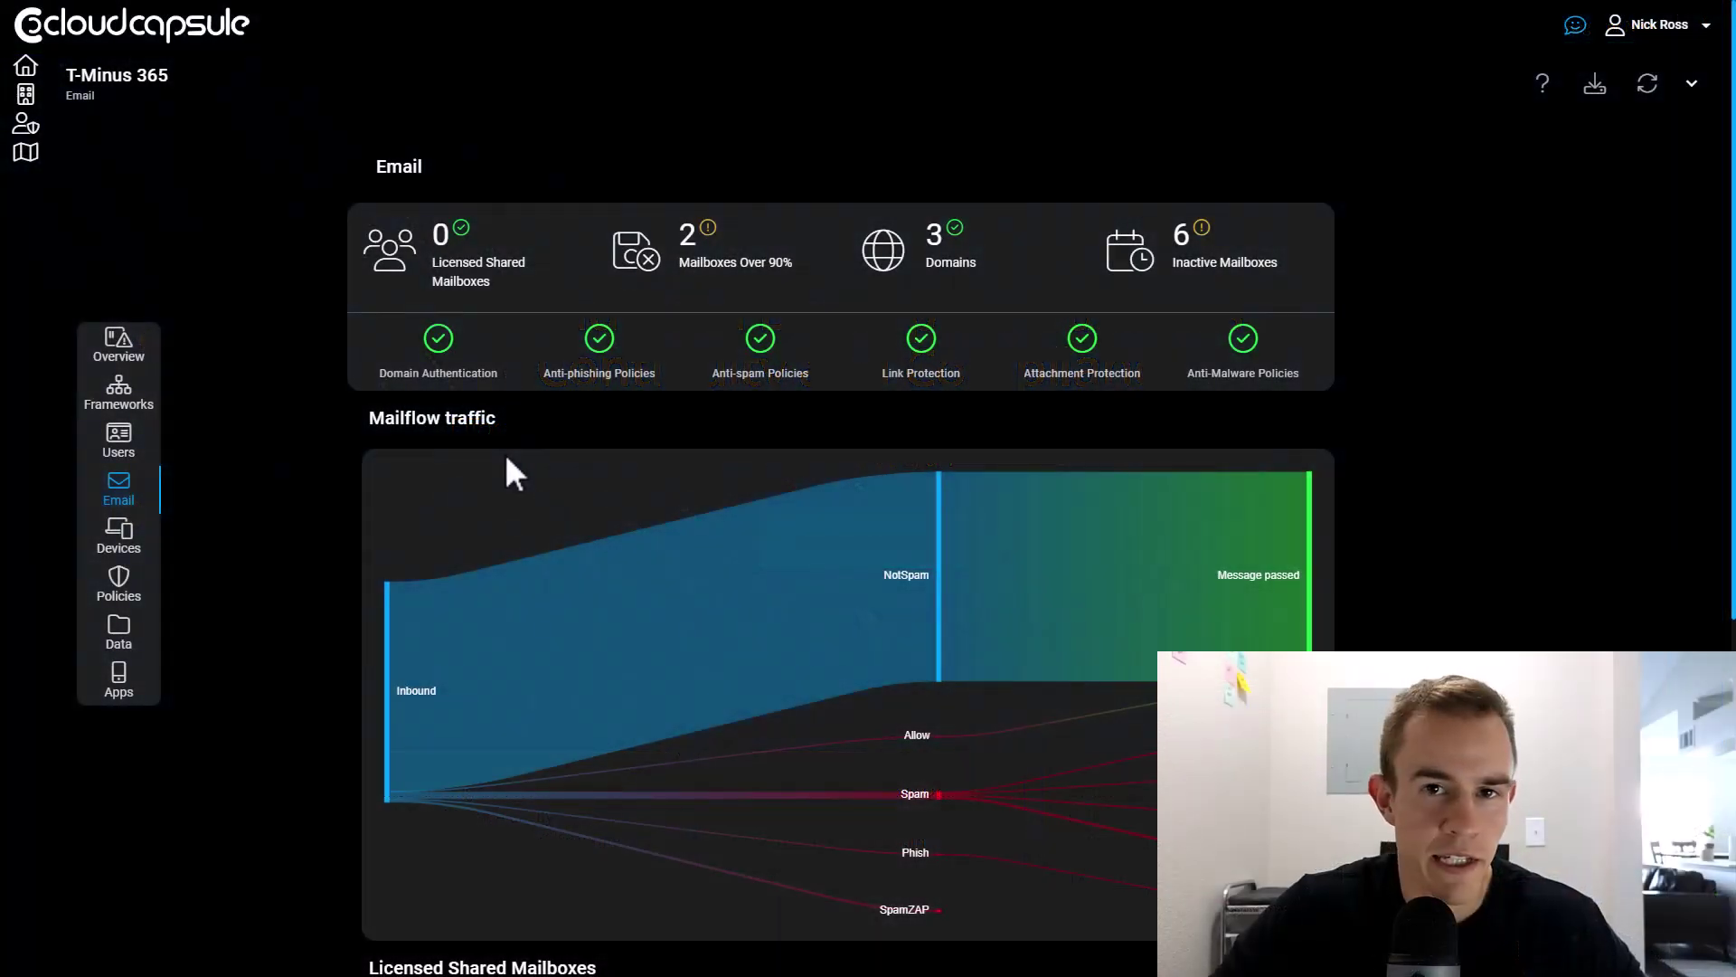
{"action": "scroll", "coordinate": [506, 458], "scroll_direction": "down", "scroll_amount": 6}
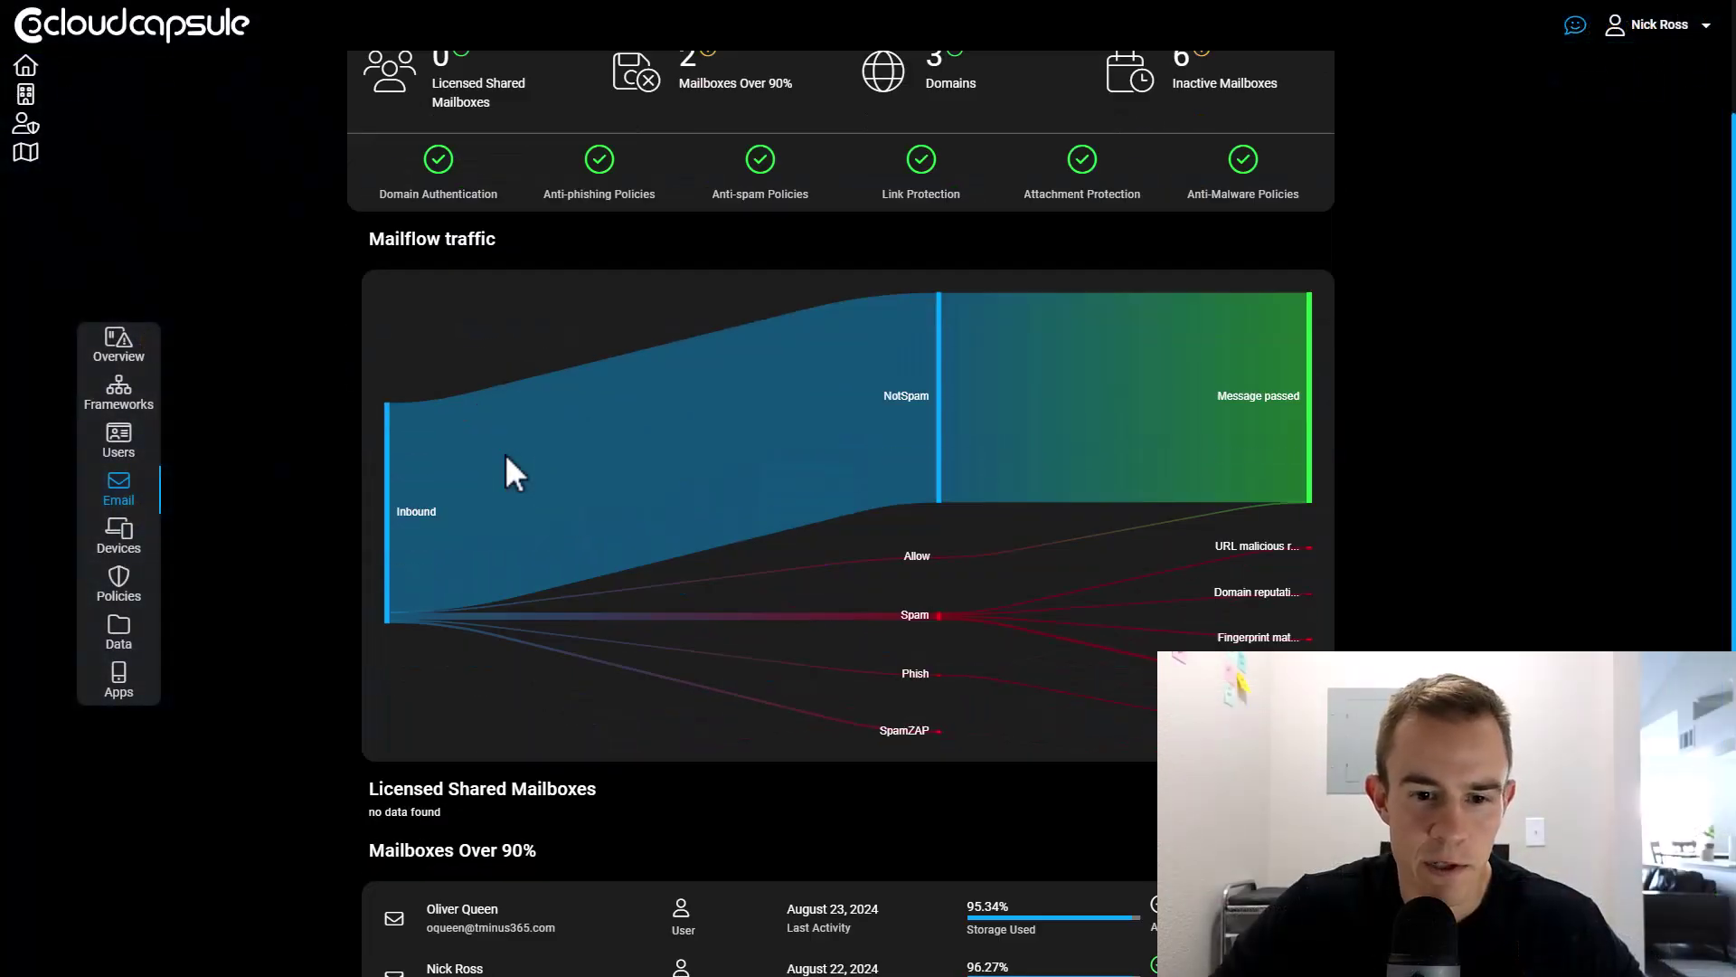